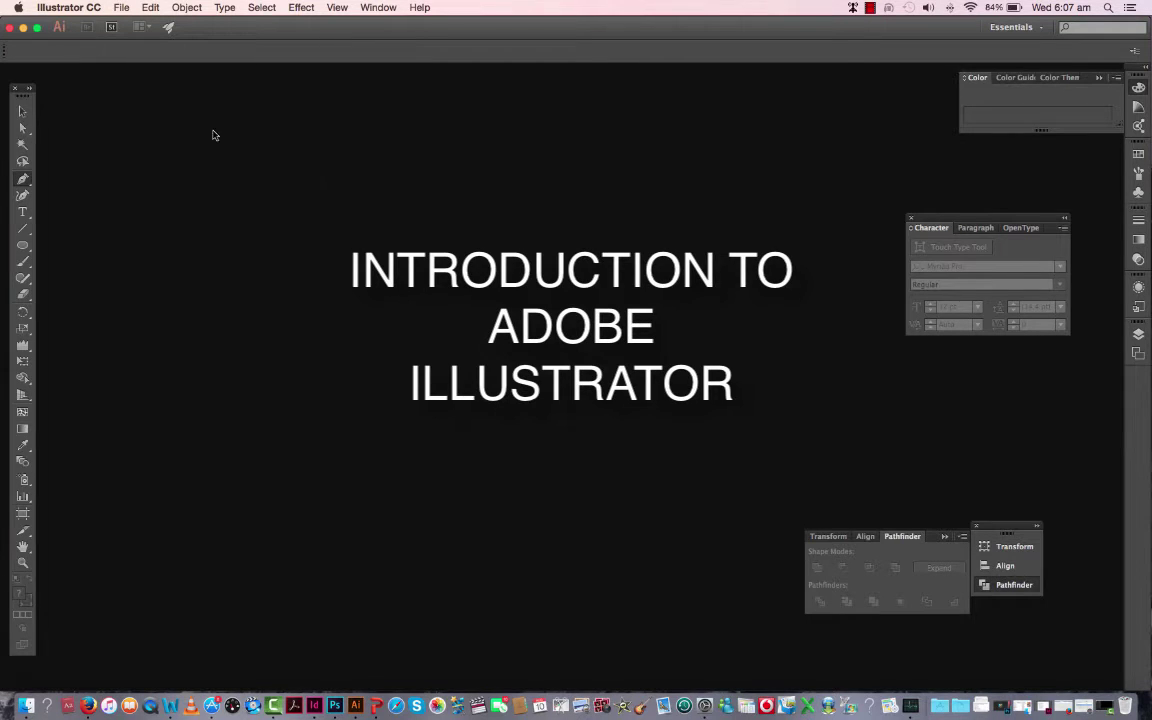
Start a new A4 print document and name it with your own name.
click(121, 8)
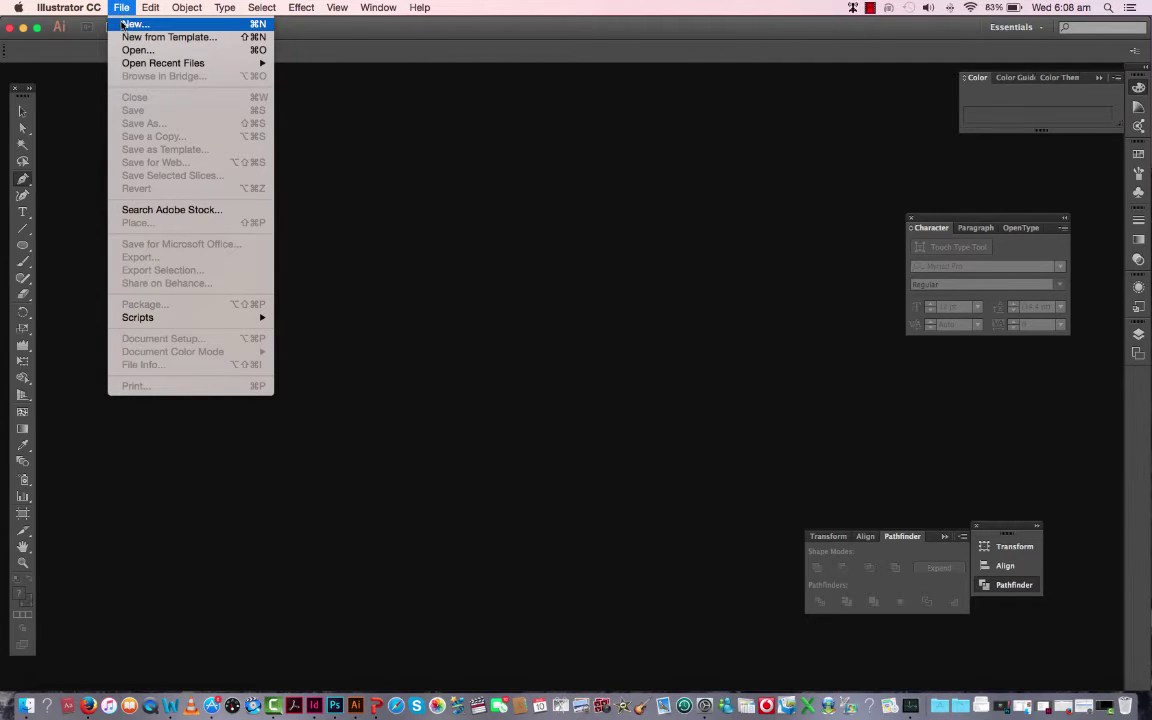
click(130, 23)
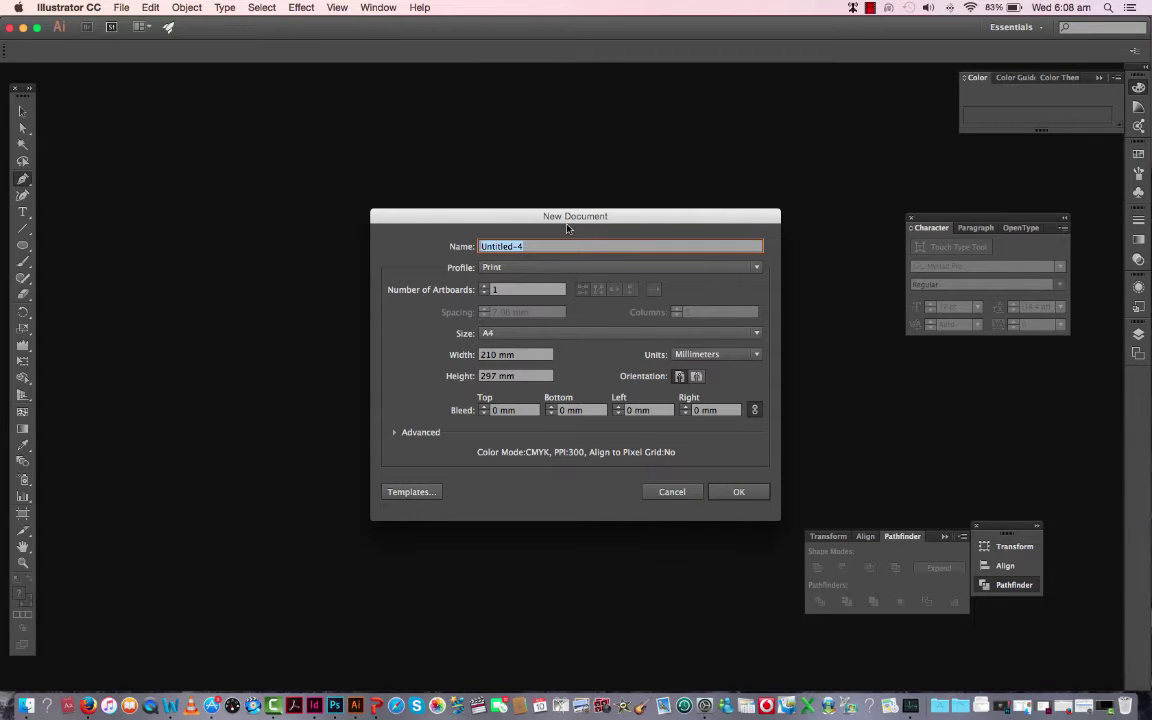
text(evangelos)
Create the document, float the Tools panel beside the artboard, and pick the Anchor Point tool from the Pen flyout.
click(755, 495)
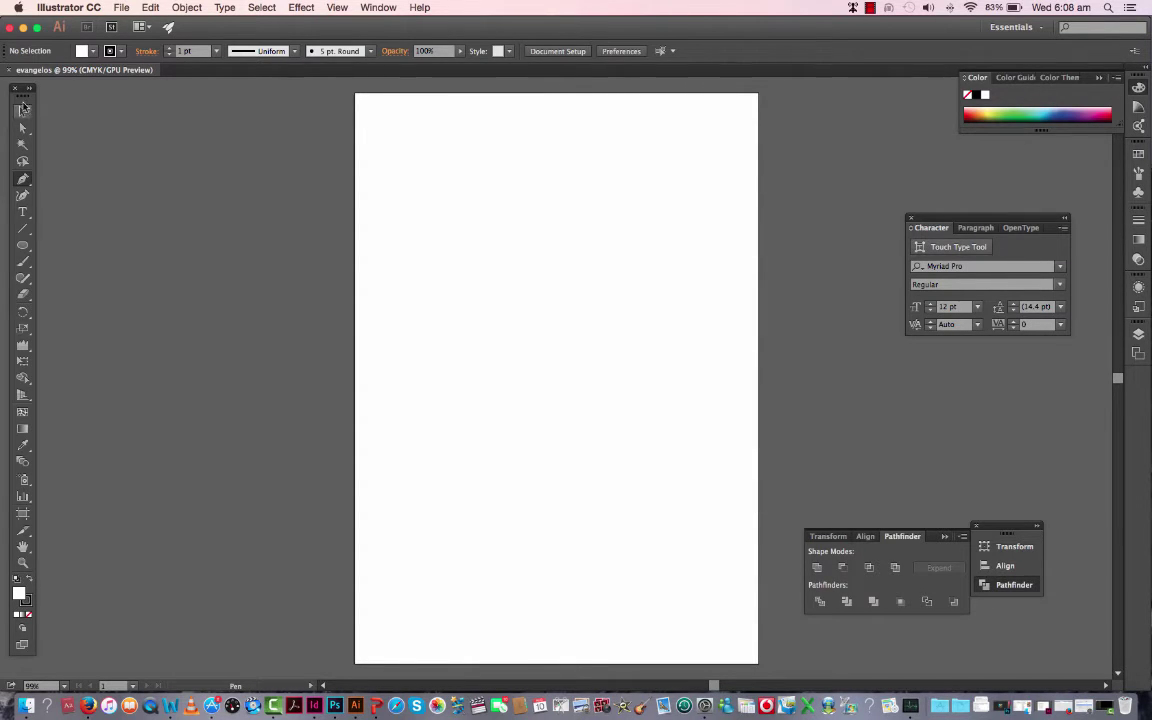
drag(21, 91, 342, 99)
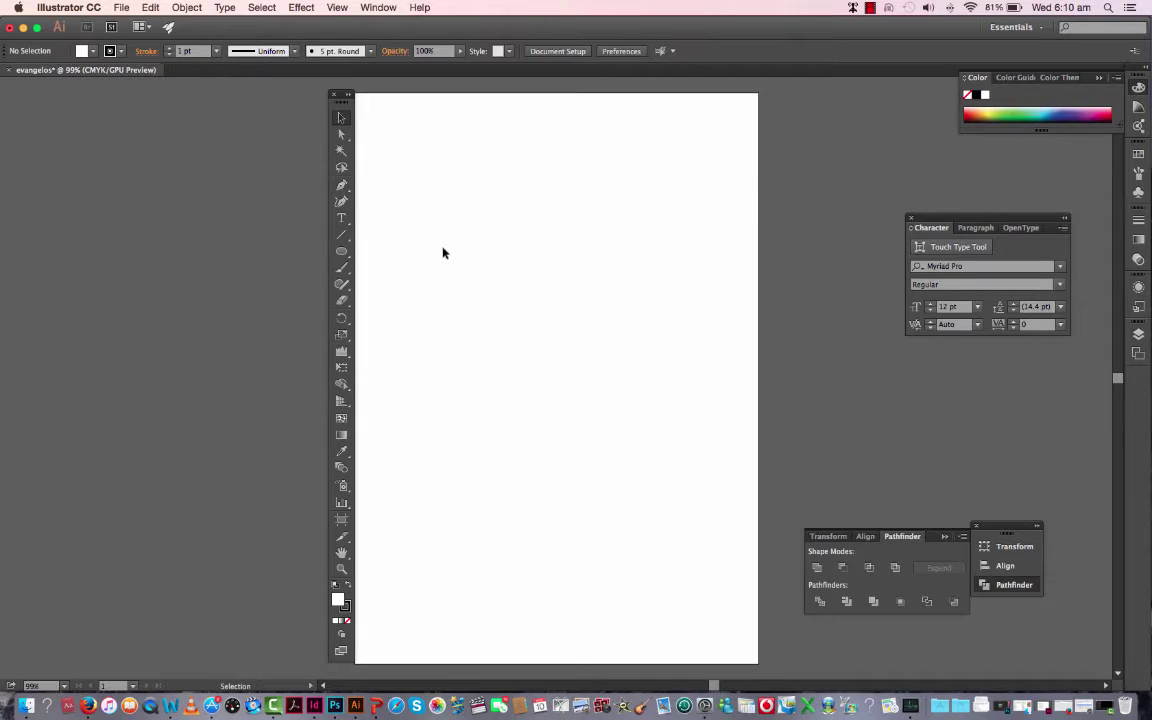
click(342, 185)
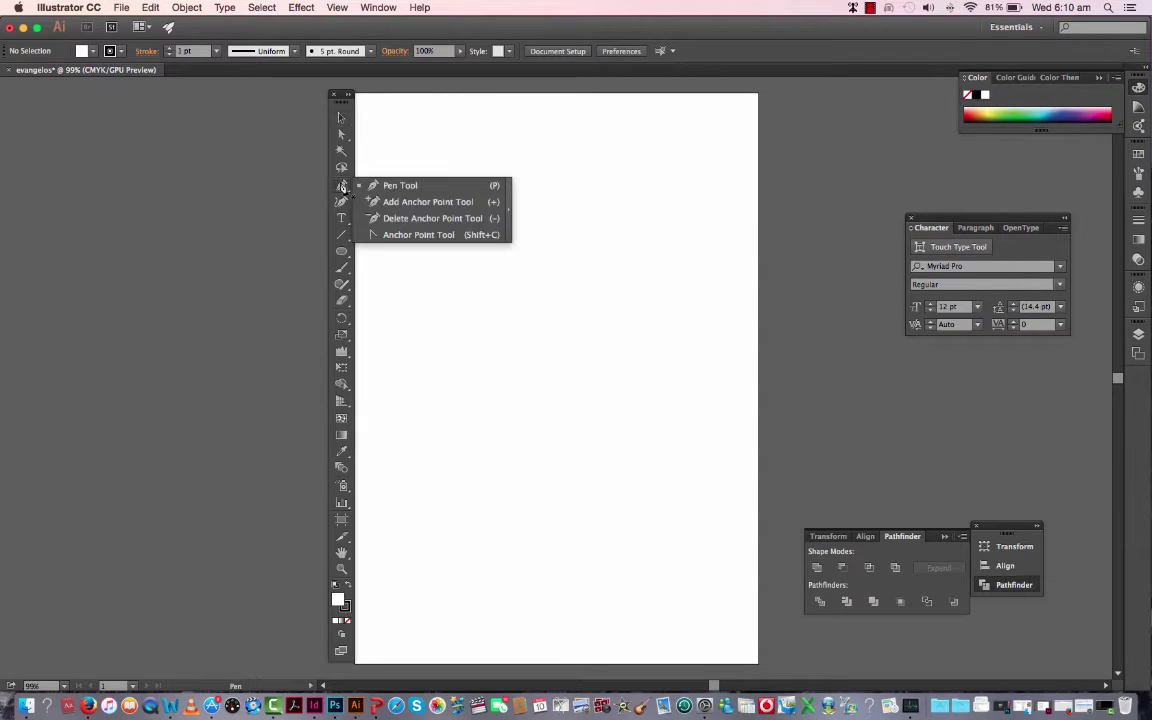
click(442, 236)
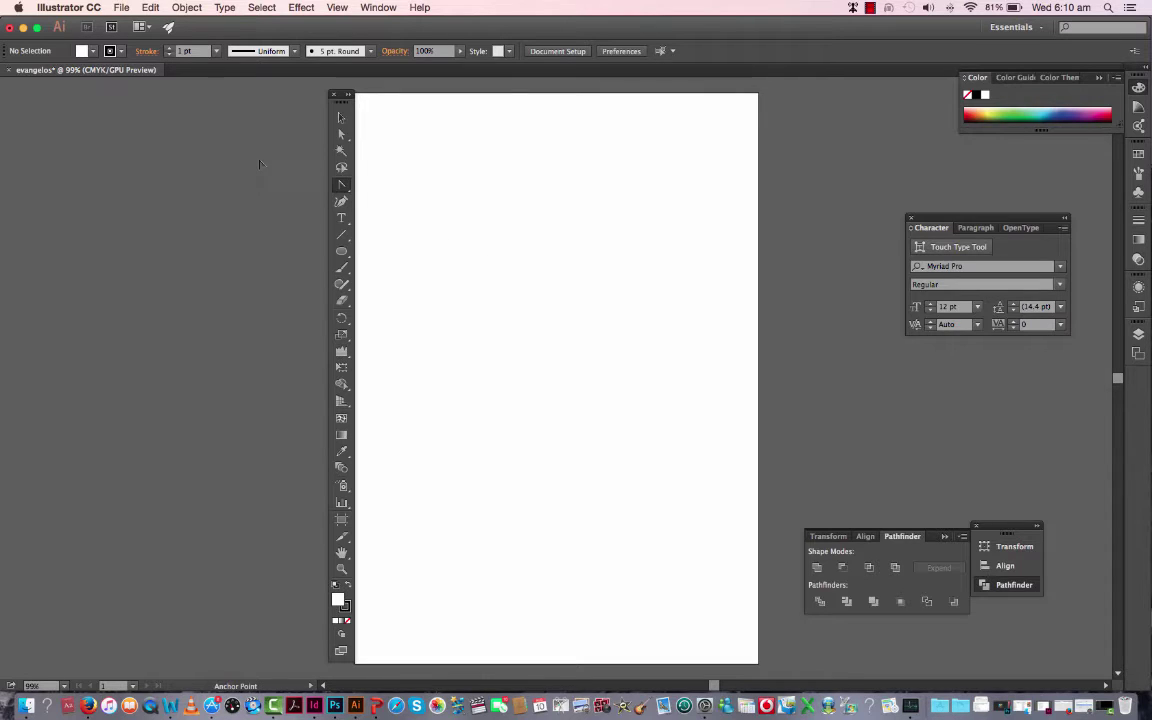
Draw a straight-segment zigzag with four peaks and five low points across the upper page with the Pen tool.
drag(343, 187, 400, 184)
click(404, 293)
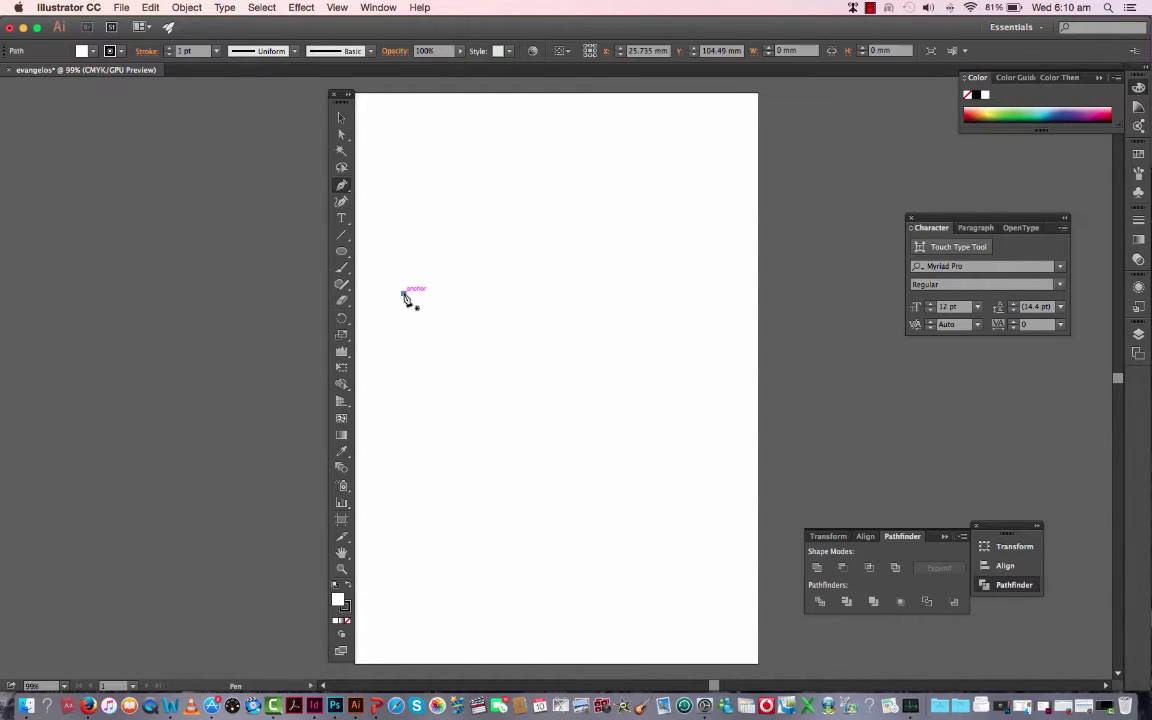
click(452, 202)
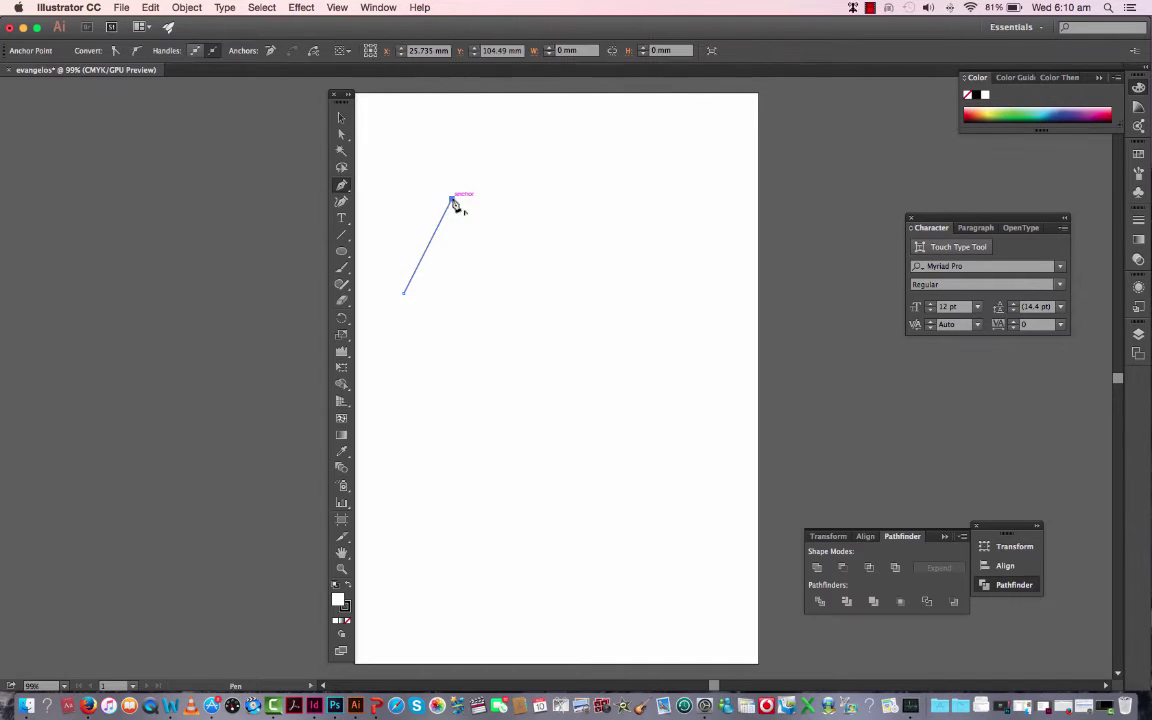
click(501, 276)
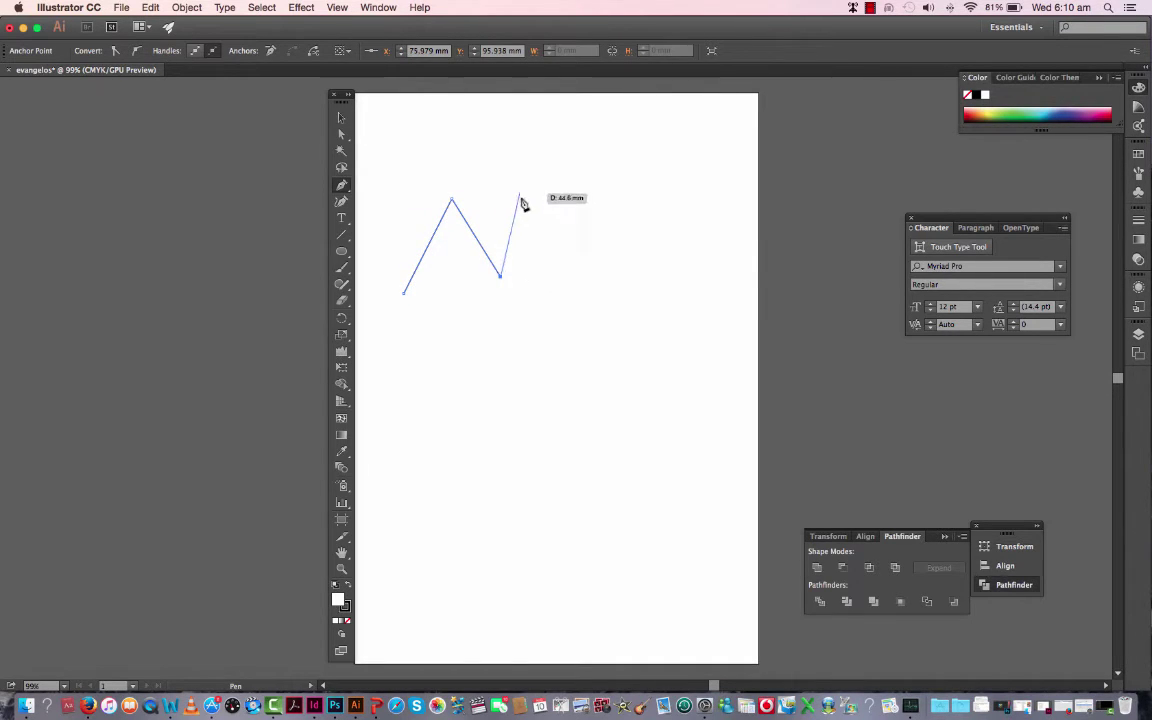
click(529, 203)
click(563, 275)
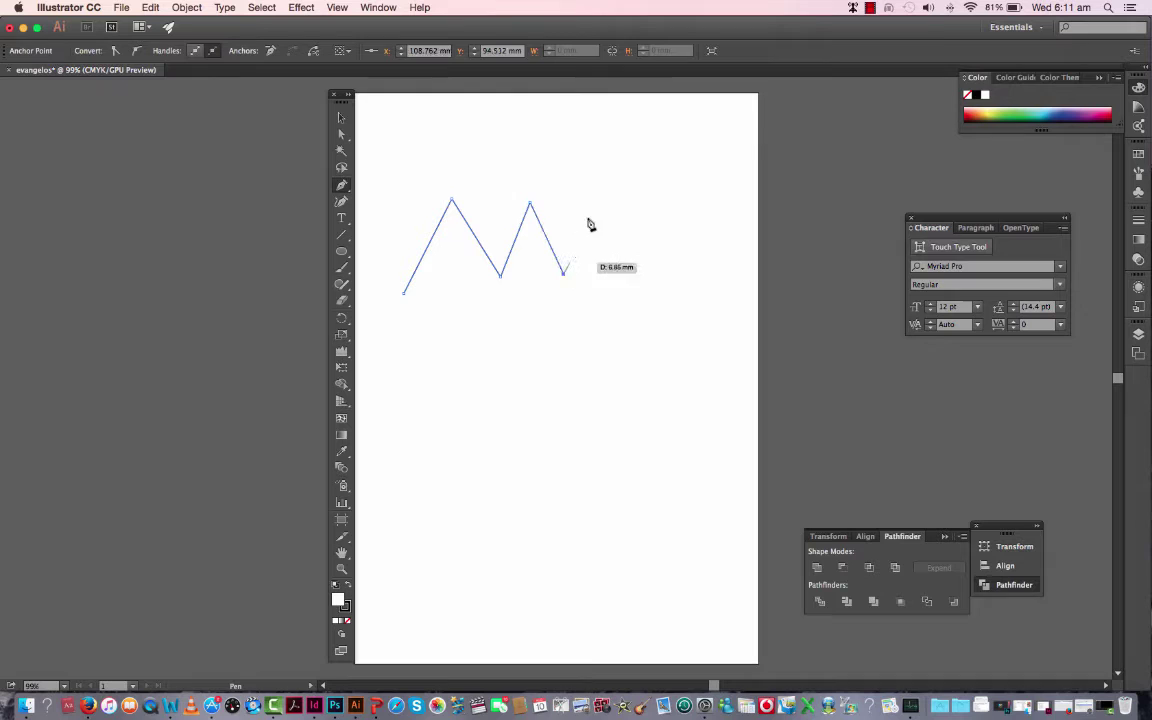
click(594, 192)
click(632, 271)
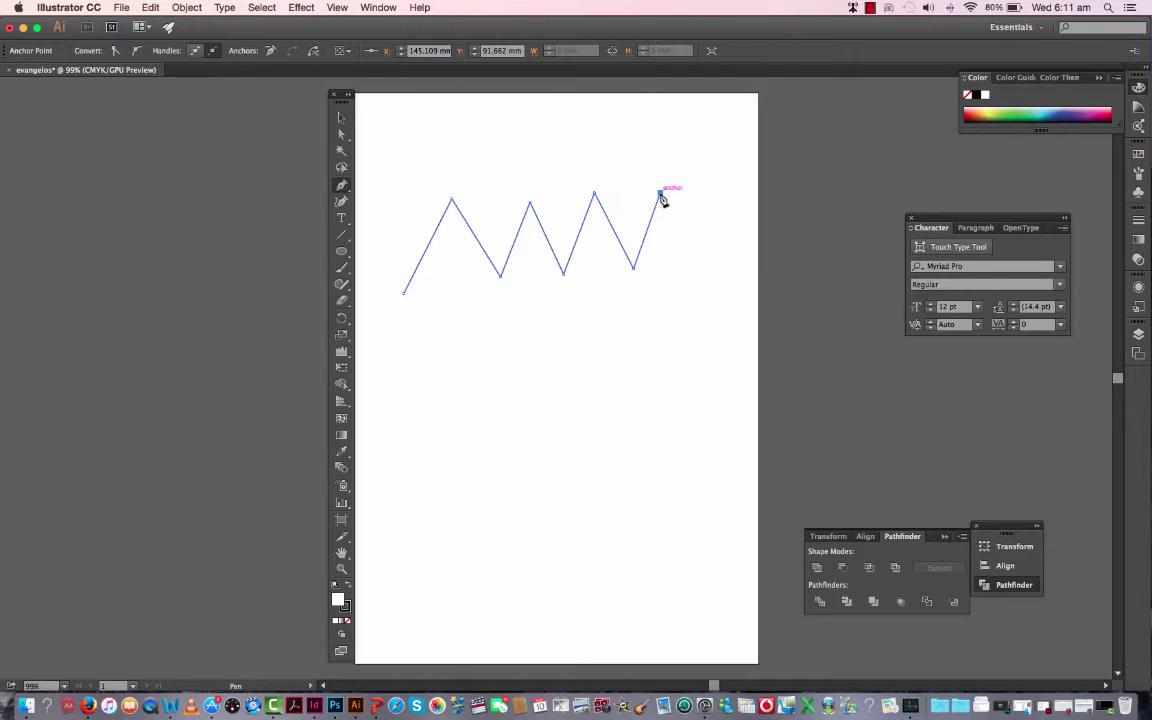
click(660, 193)
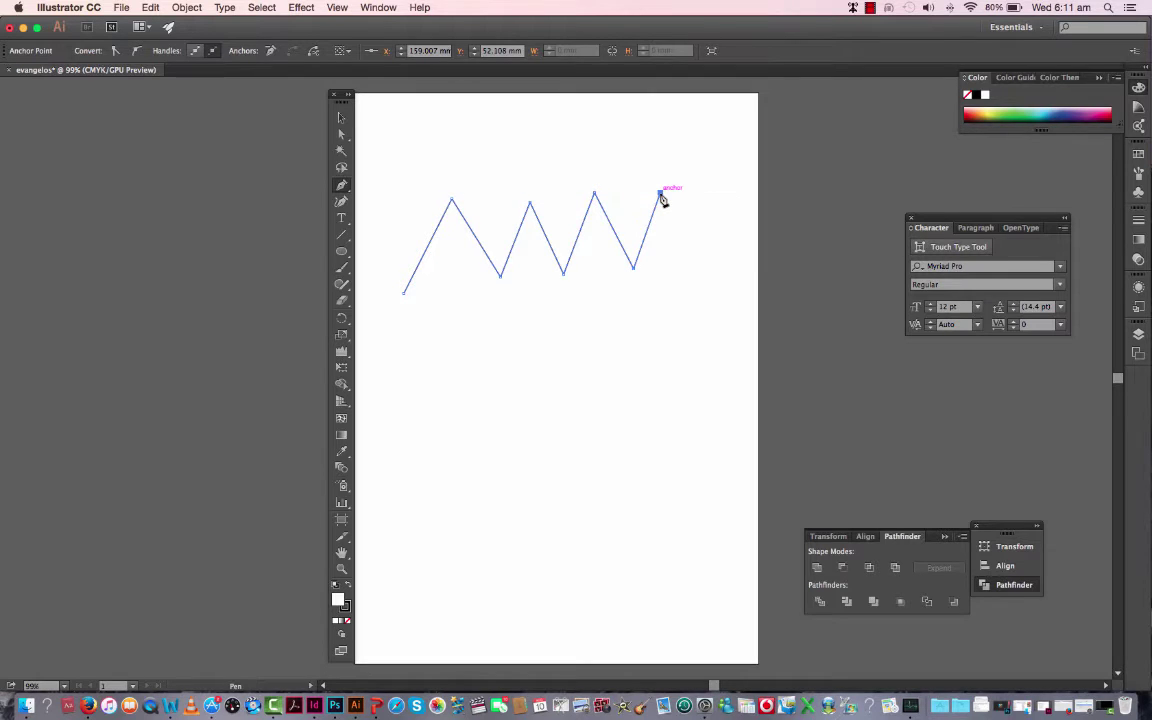
click(686, 271)
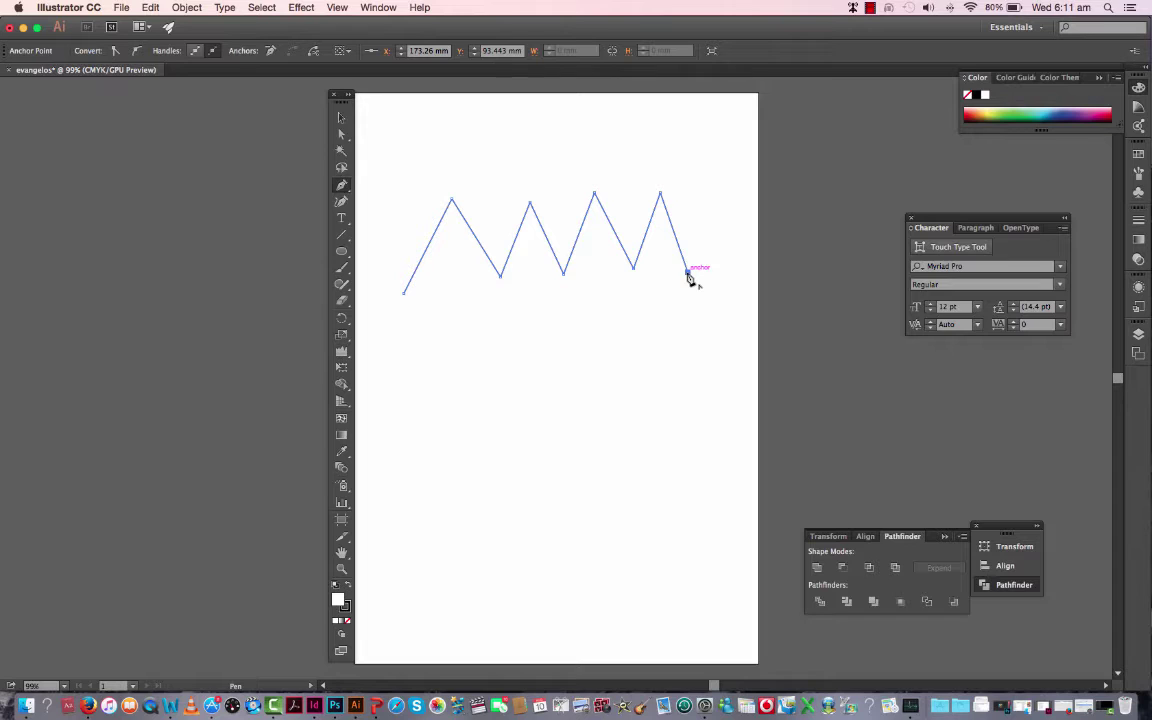
key(v)
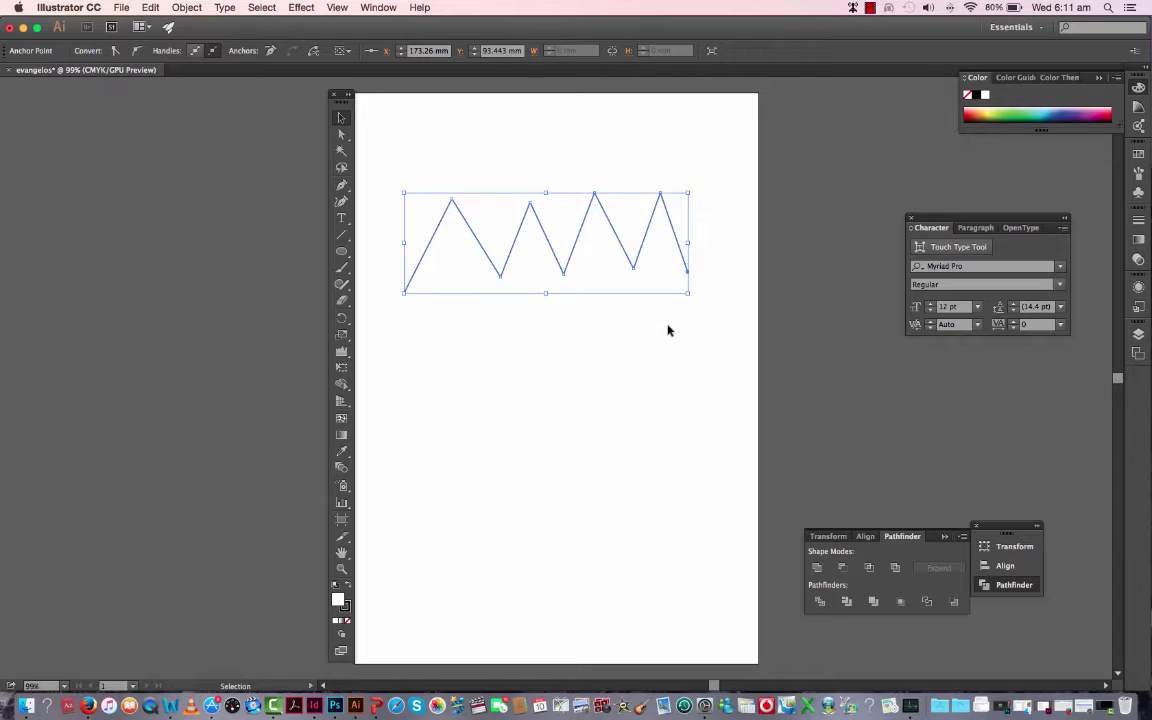
Move the zigzag higher and narrow it from both its right and left side handles.
click(341, 119)
drag(570, 258, 581, 207)
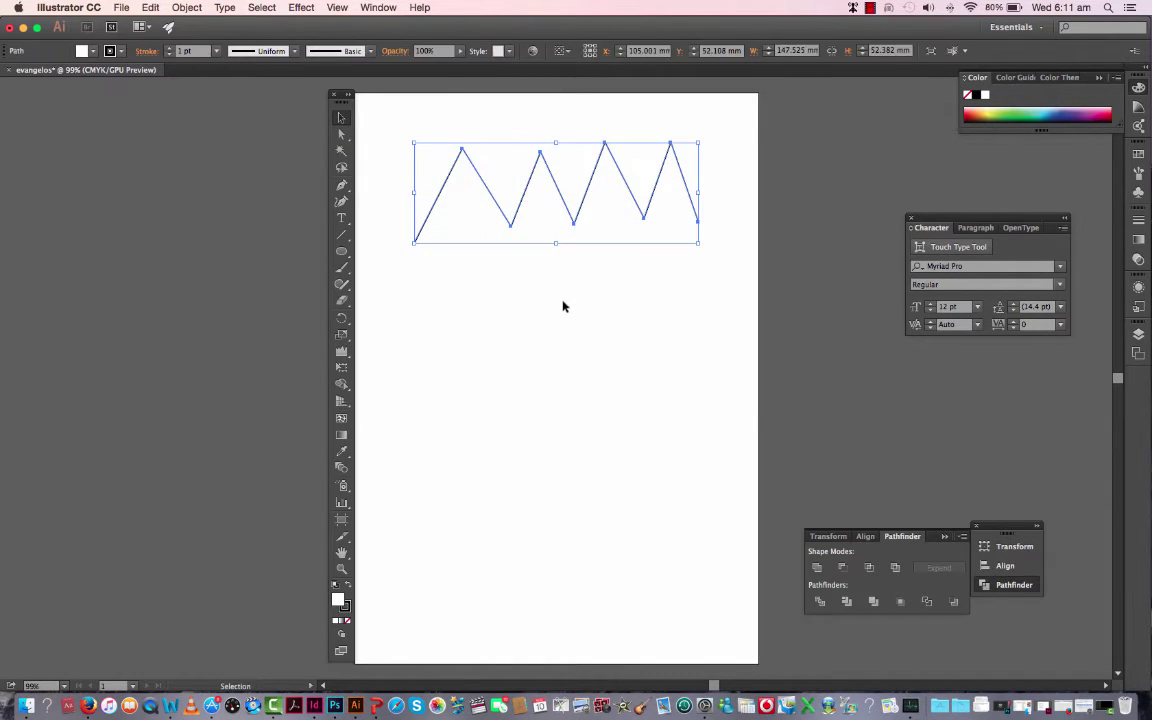
click(563, 306)
click(583, 215)
click(576, 285)
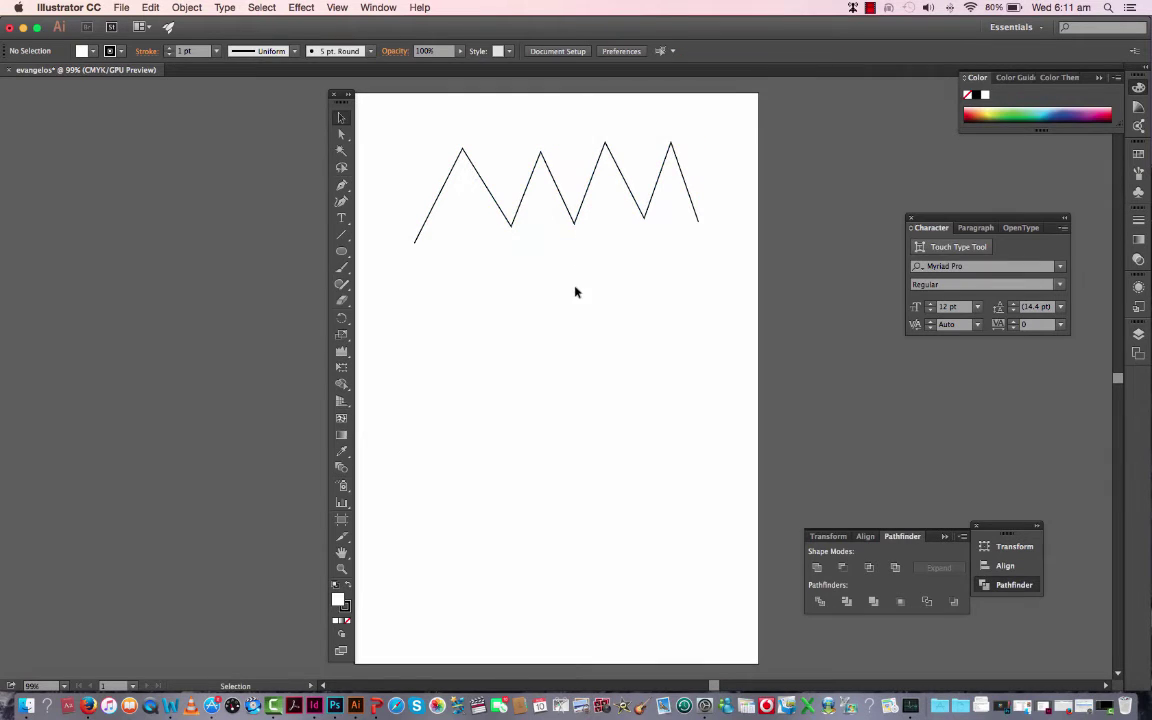
click(680, 195)
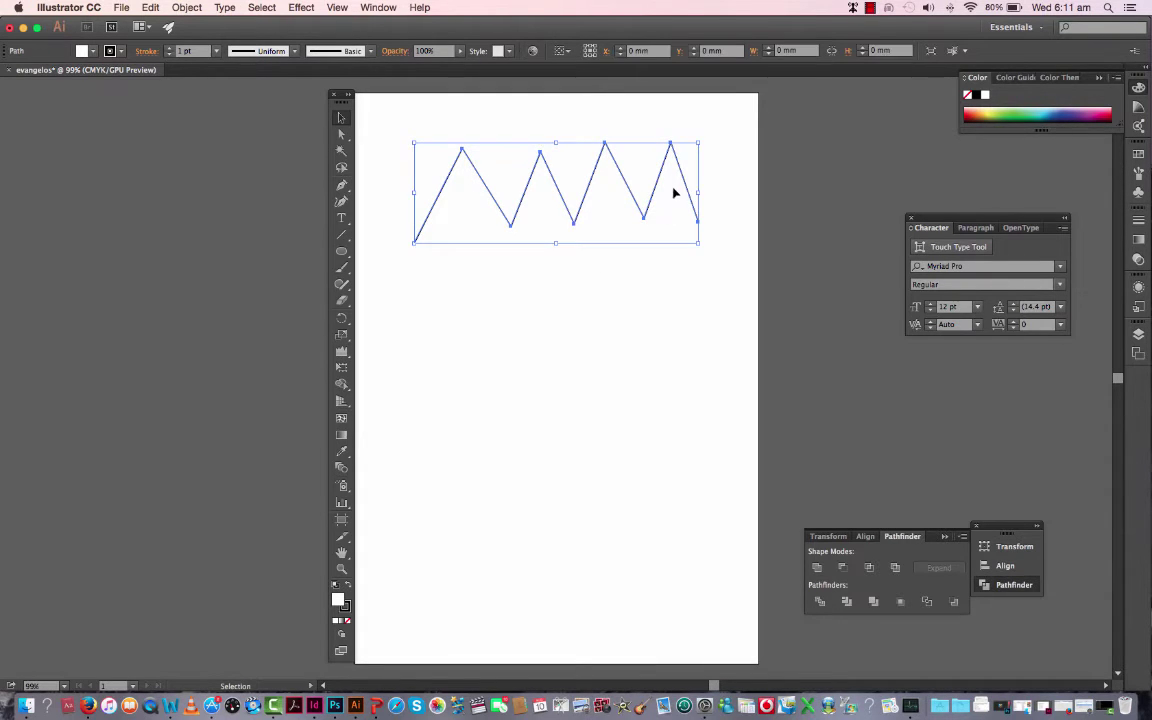
drag(696, 192, 628, 194)
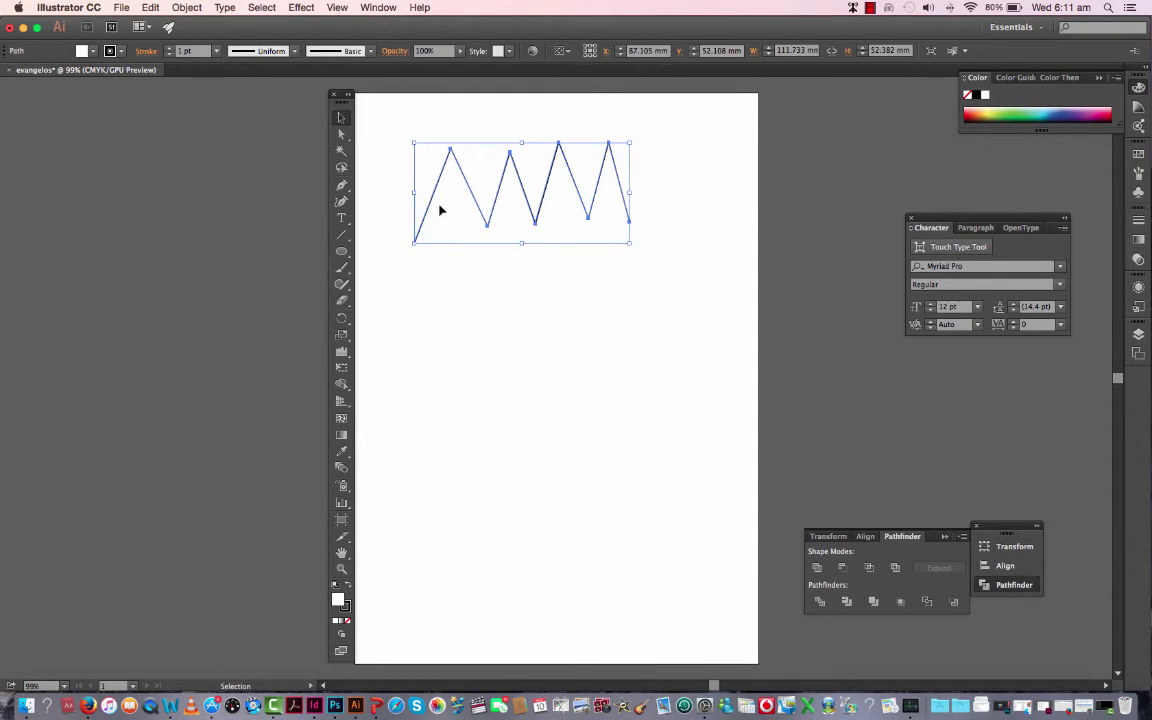
drag(416, 193, 478, 193)
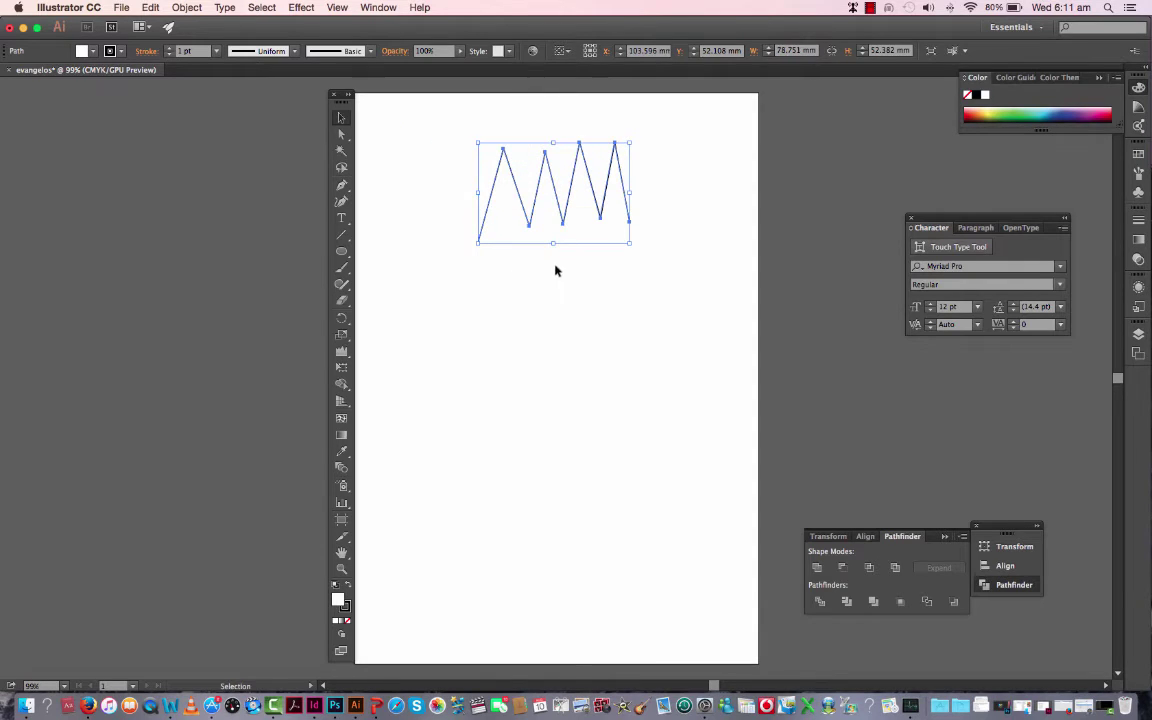
click(570, 285)
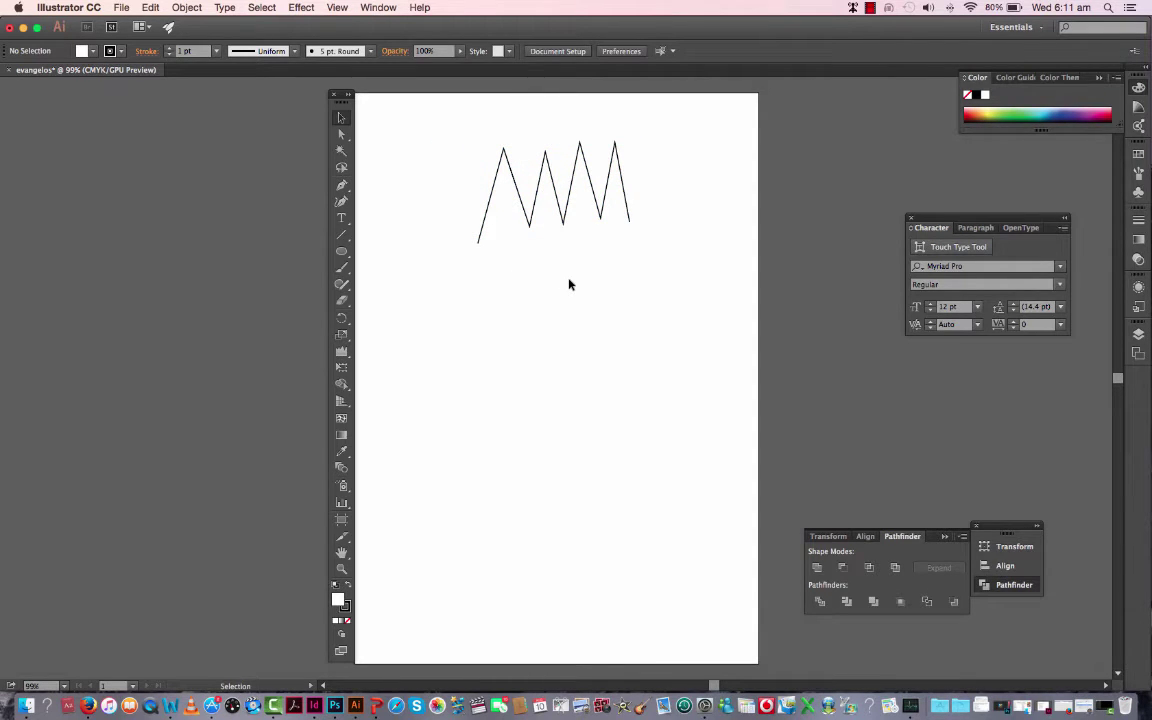
With Direct Selection, pull three low points deeper and drag the end point up and right.
click(342, 136)
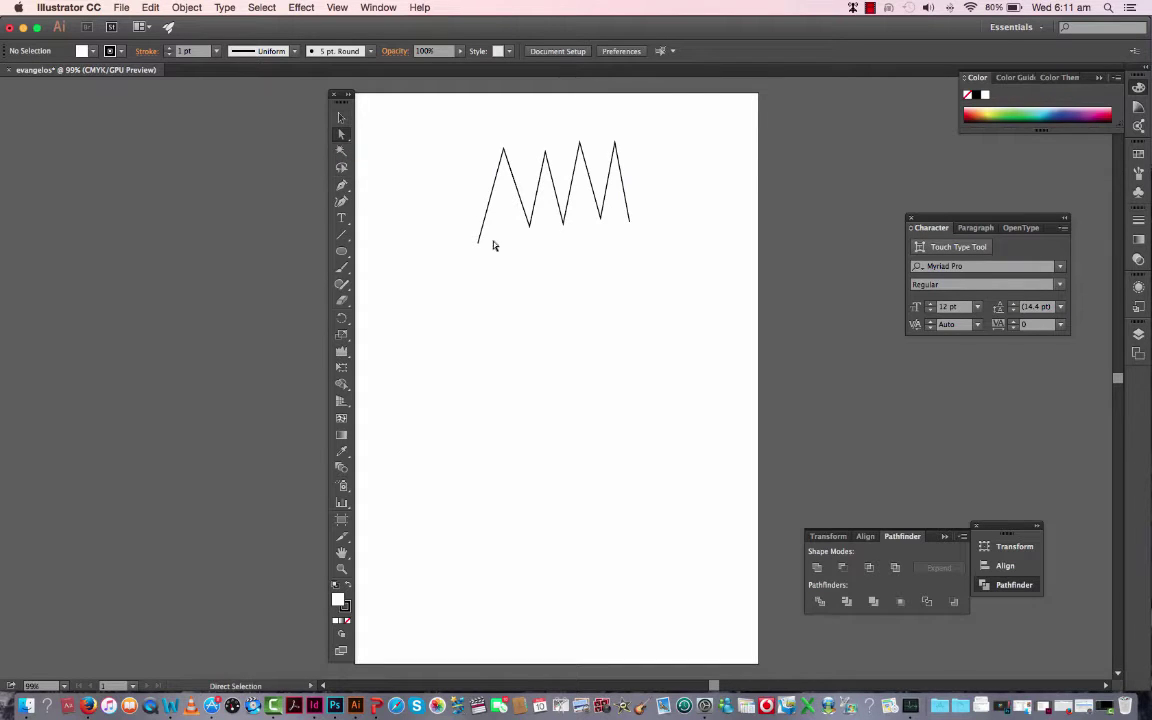
click(531, 228)
drag(531, 228, 539, 296)
drag(566, 226, 580, 316)
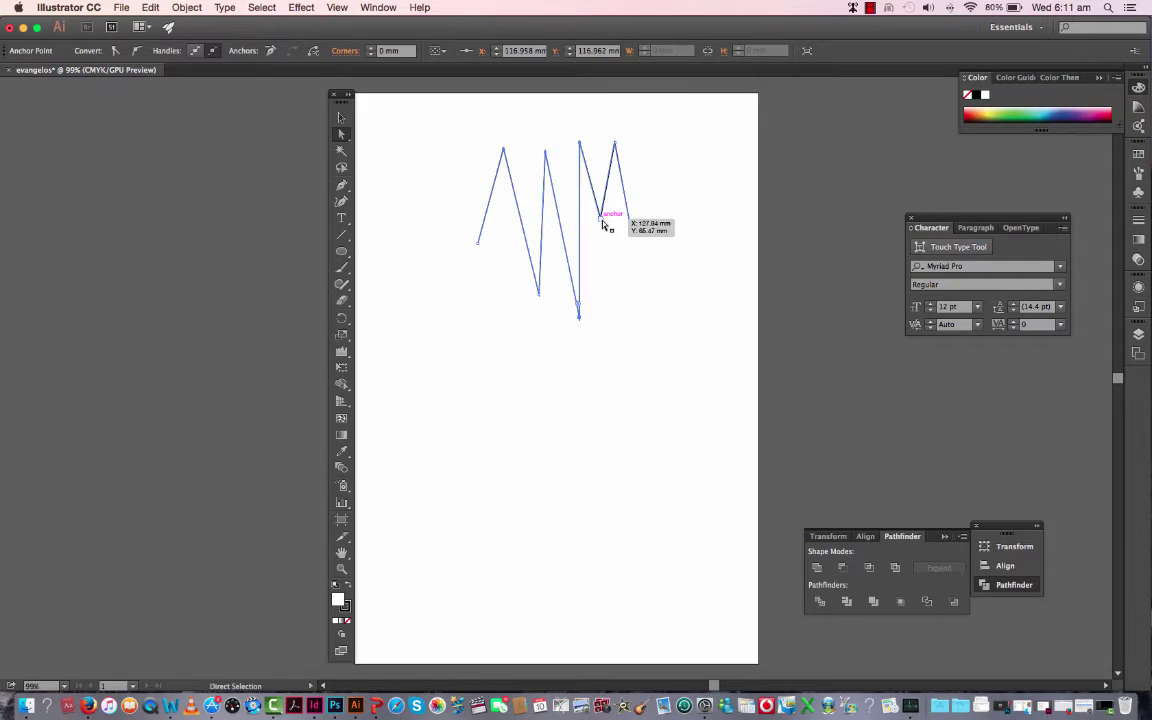
drag(600, 217, 612, 316)
drag(631, 225, 680, 181)
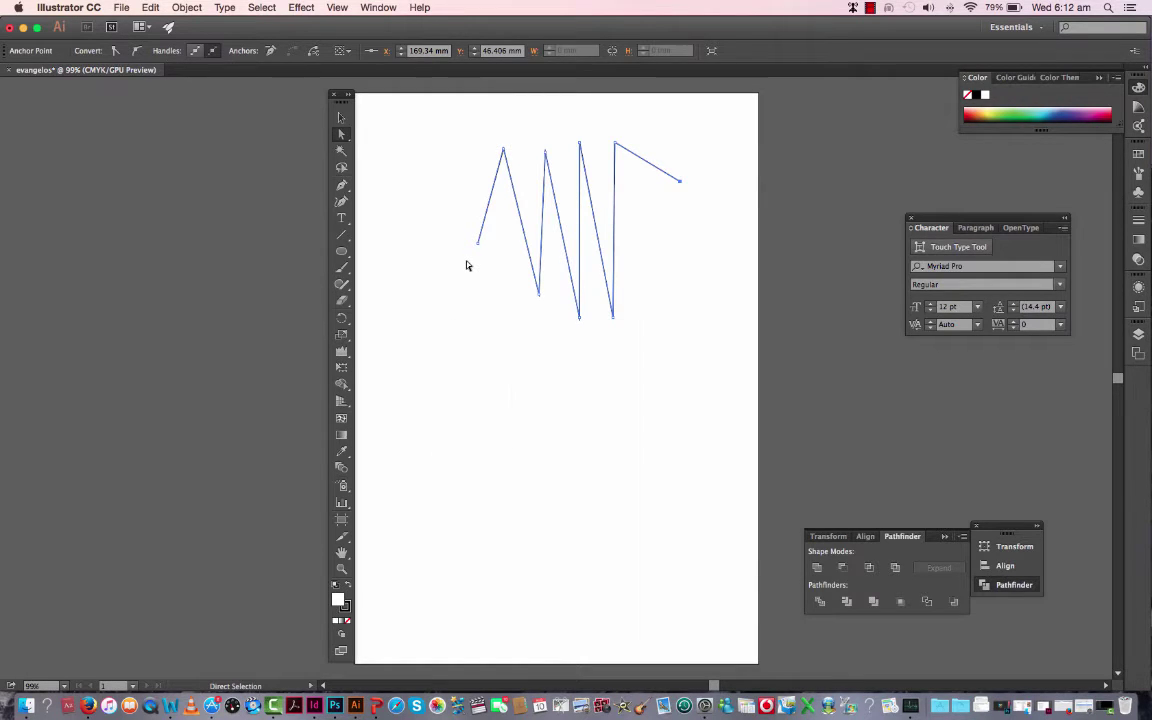
key(v)
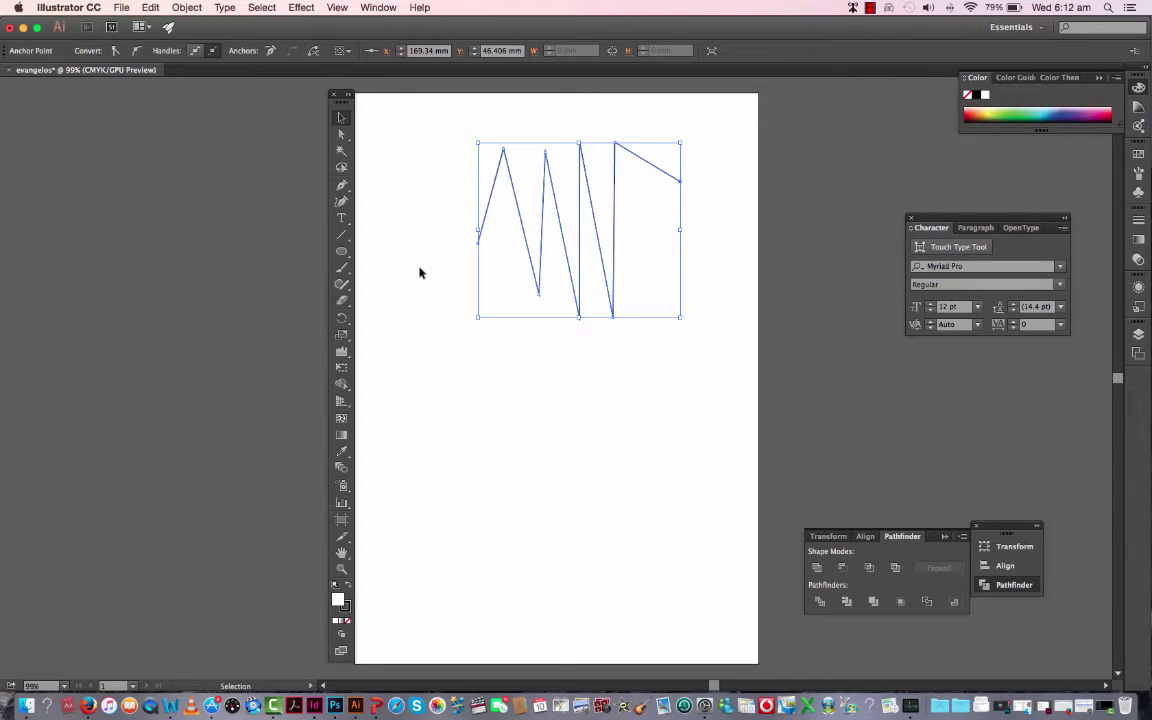
Draw a curved Pen path below the zigzag with three rounded humps looping back toward its start.
click(420, 272)
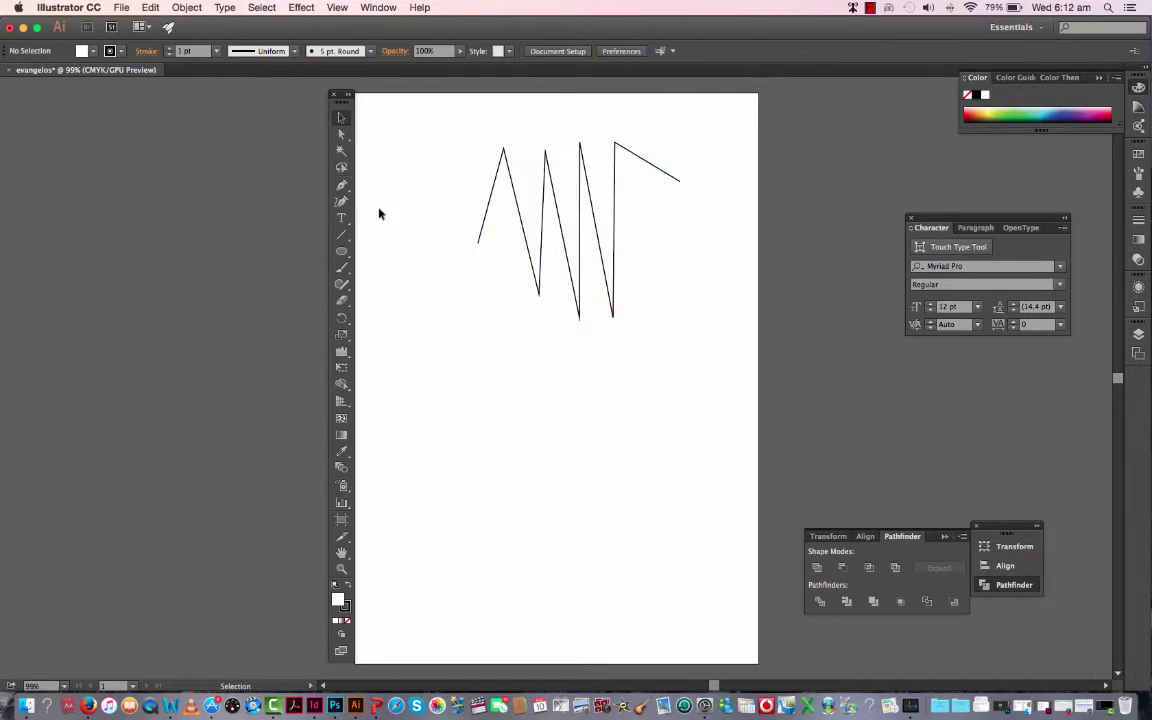
click(345, 187)
mouse_move(396, 403)
mouse_down()
mouse_move(424, 406)
mouse_move(422, 437)
mouse_move(406, 422)
mouse_up()
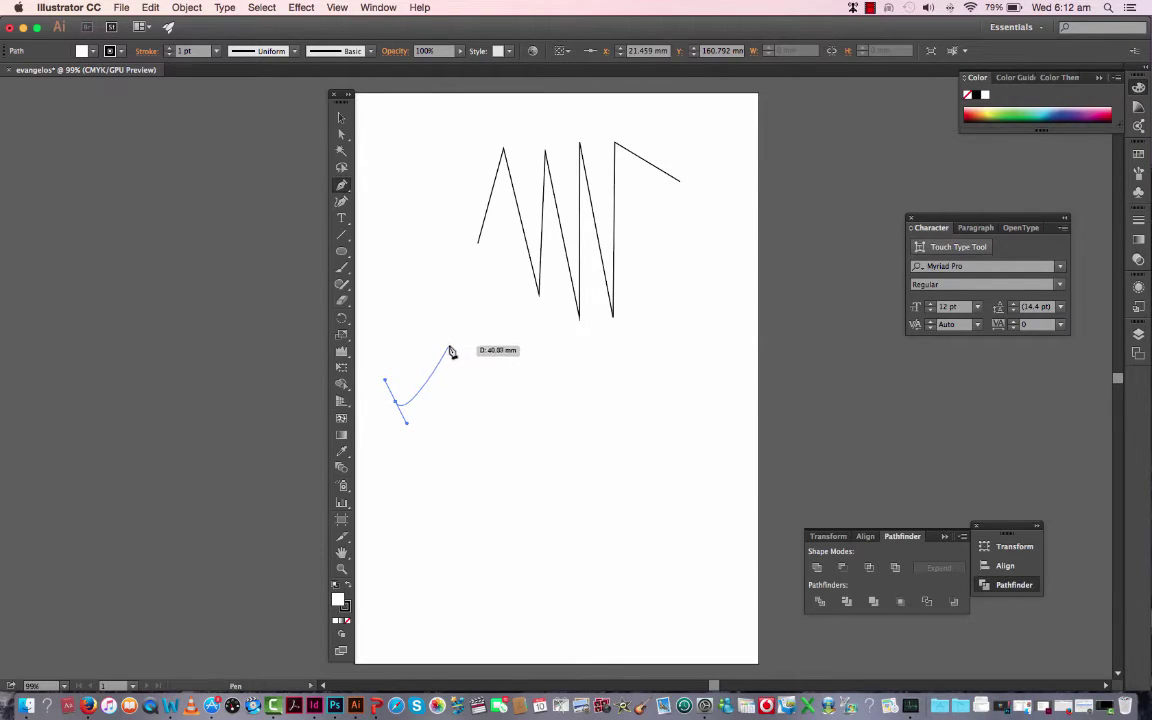
drag(452, 343, 482, 364)
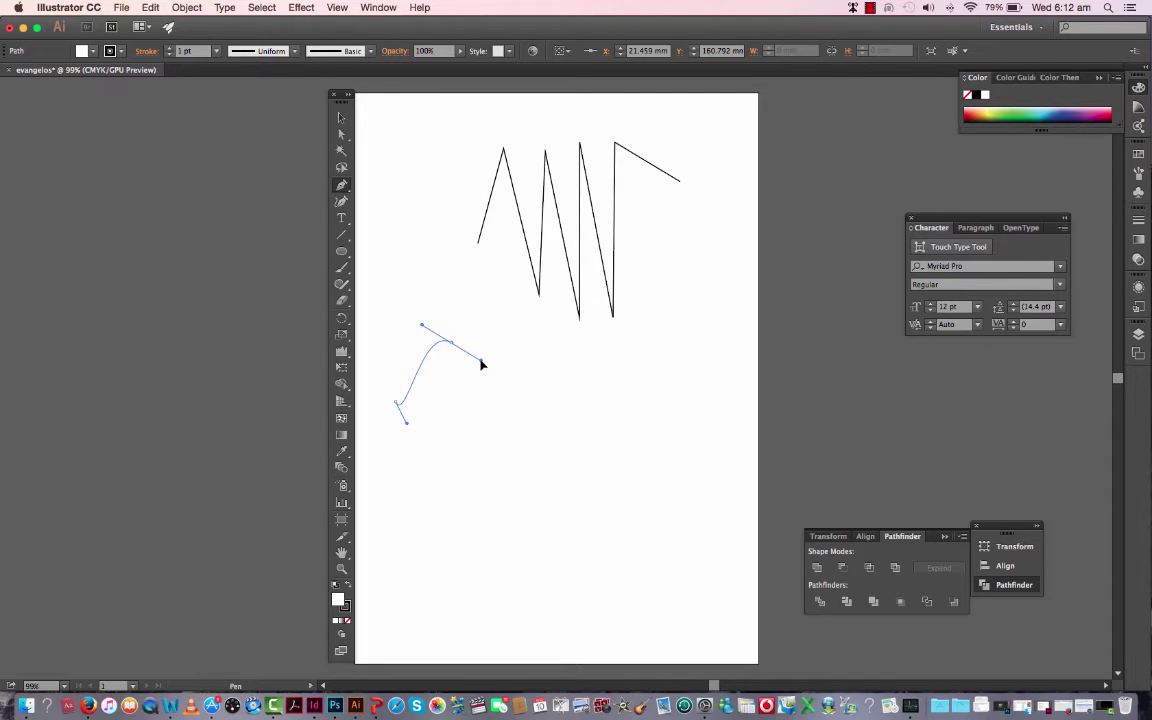
drag(481, 364, 481, 362)
click(495, 406)
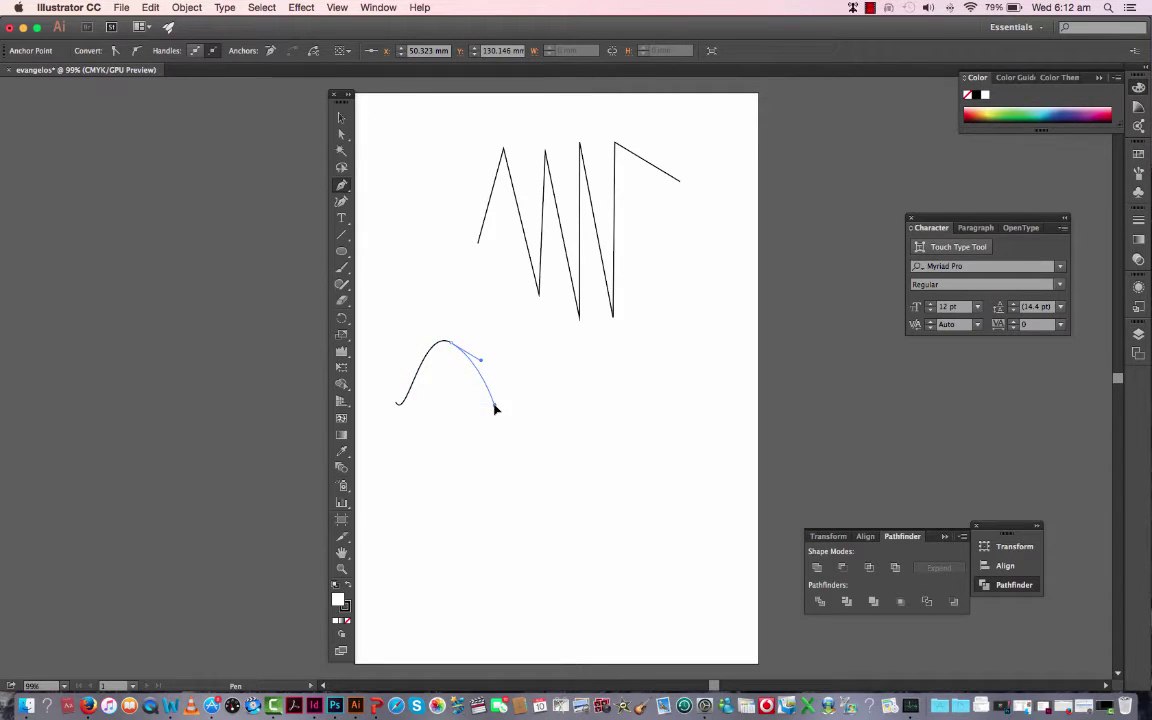
drag(495, 408, 675, 407)
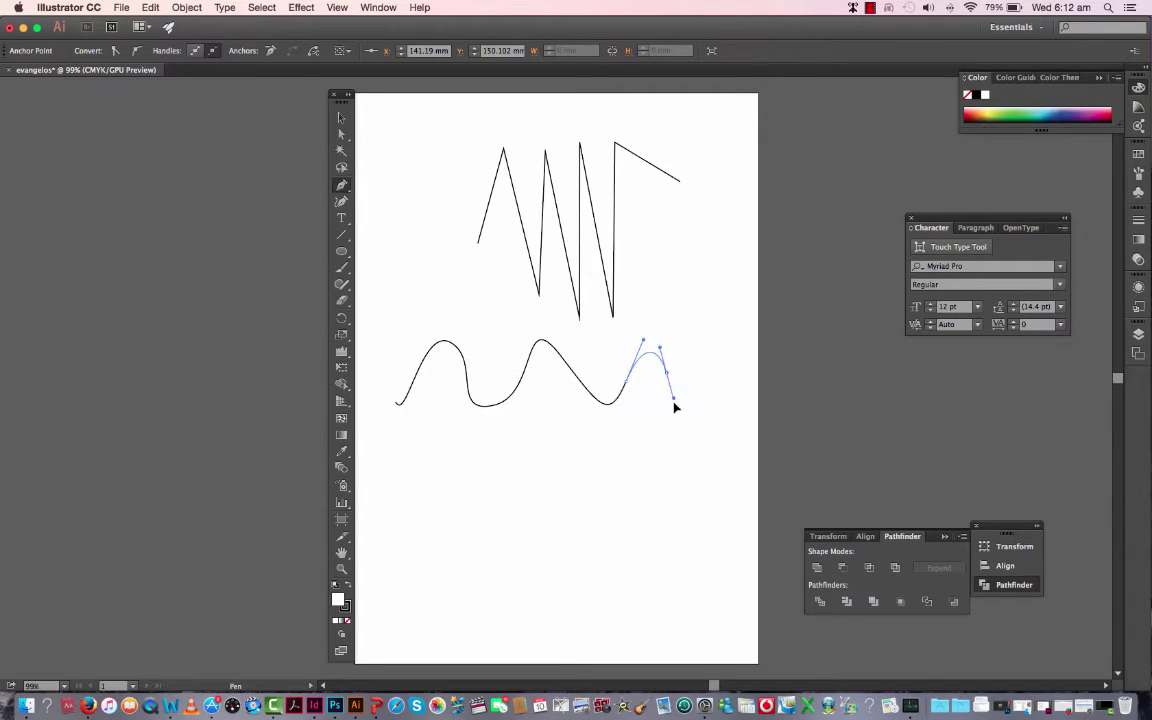
drag(492, 499, 452, 509)
drag(457, 454, 396, 433)
click(417, 453)
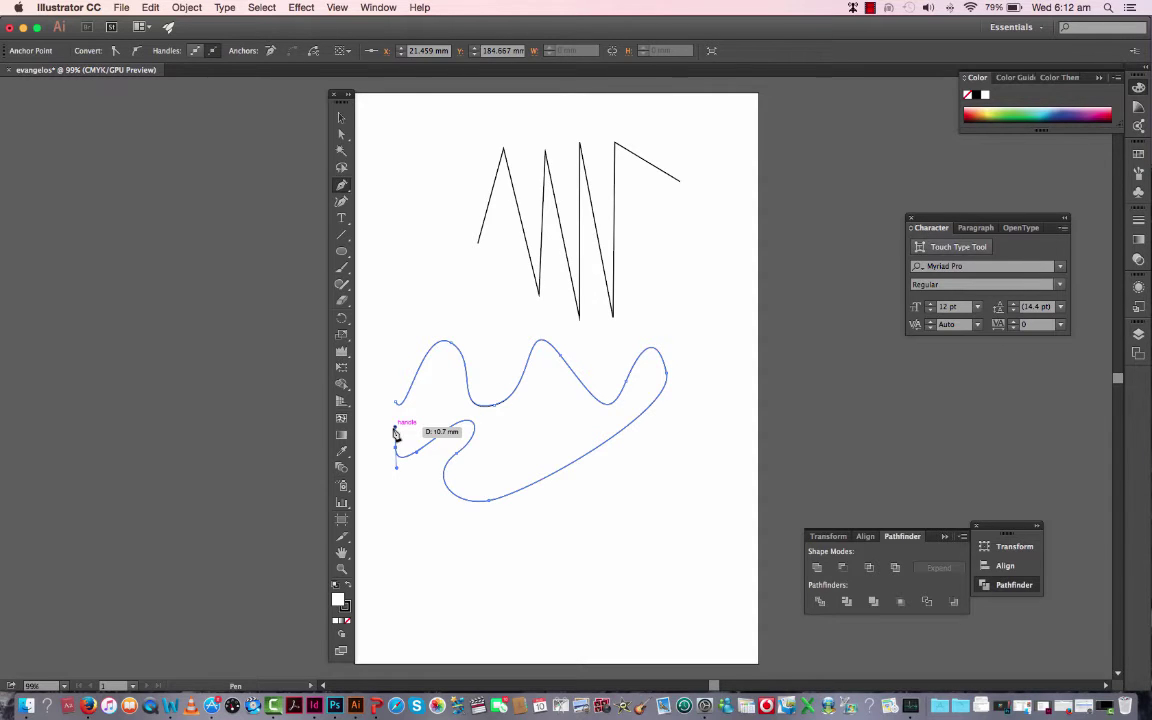
drag(396, 433, 395, 430)
key(v)
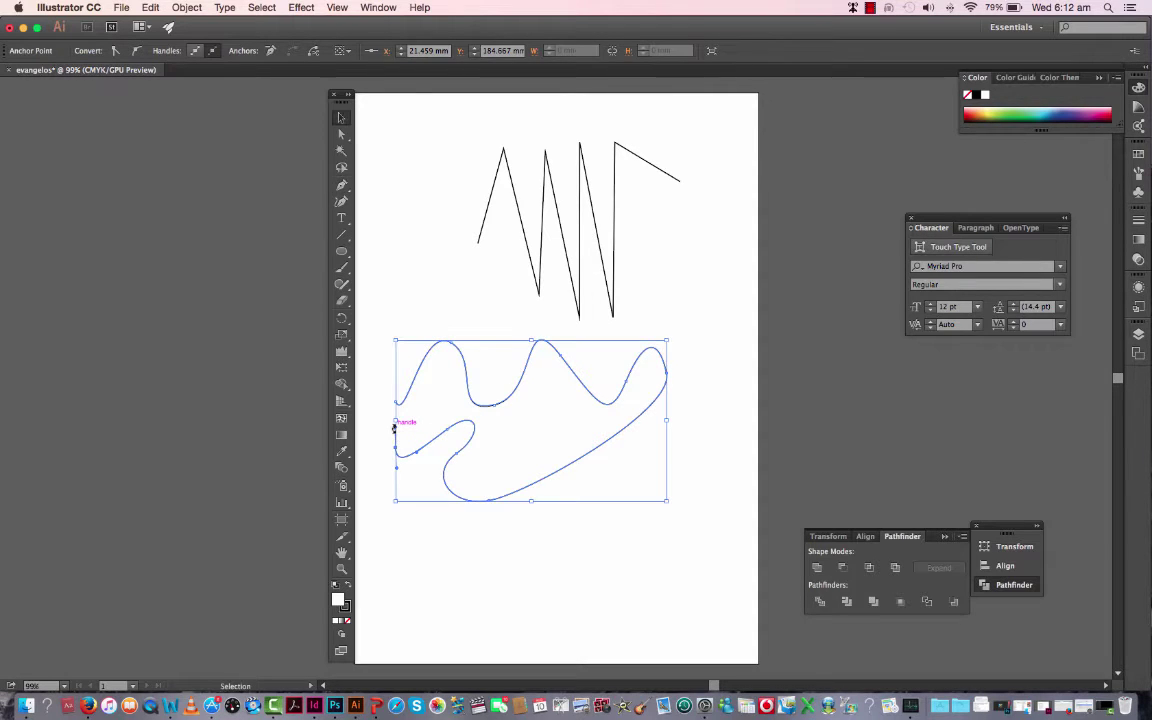
Smooth the wavy path into a rounded open blob with fewer anchors, then select it.
click(636, 581)
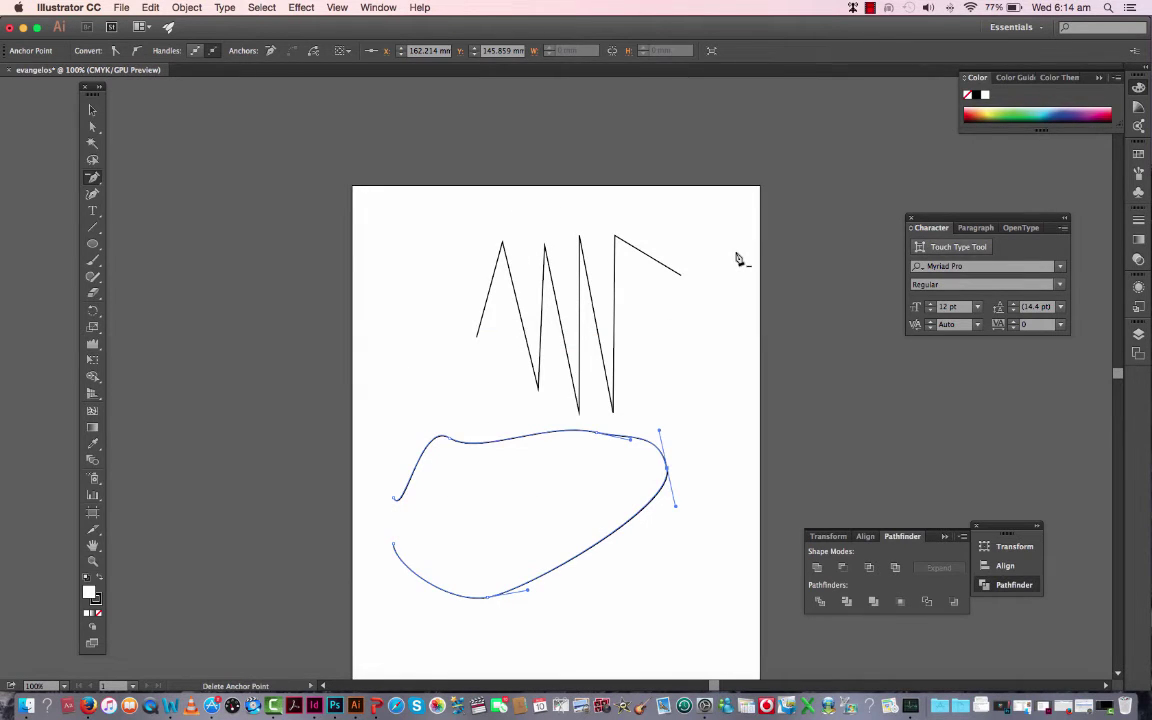
scroll(665, 285, down, 3)
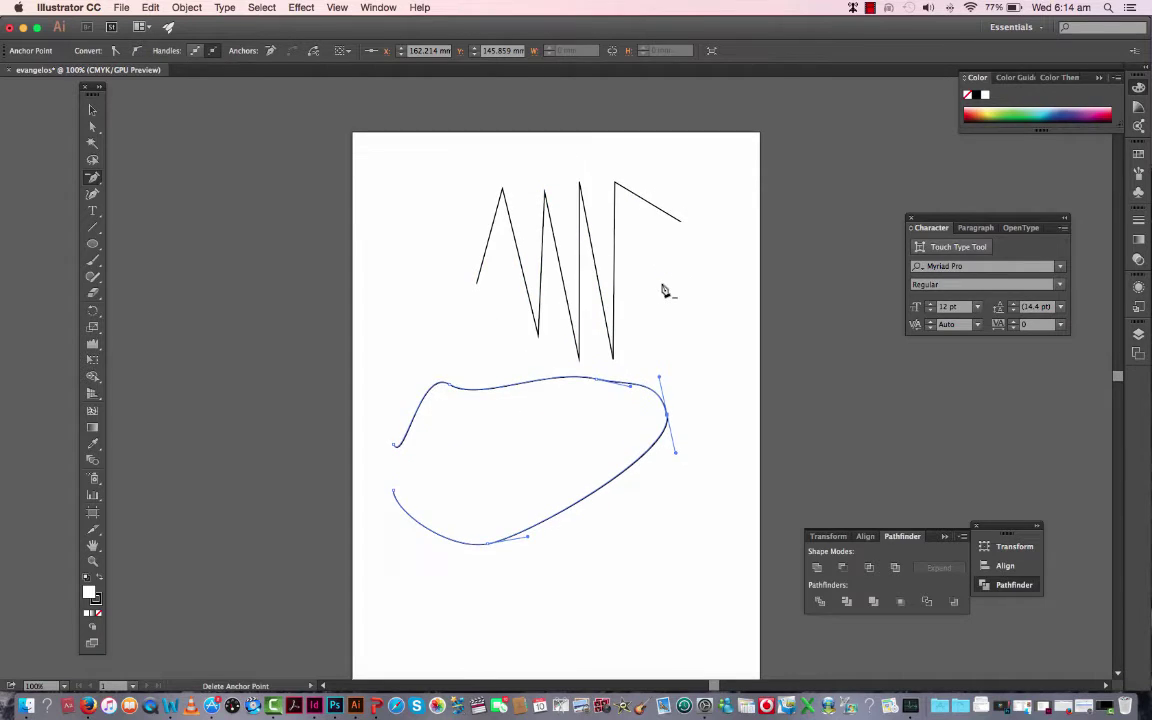
scroll(668, 249, down, 1)
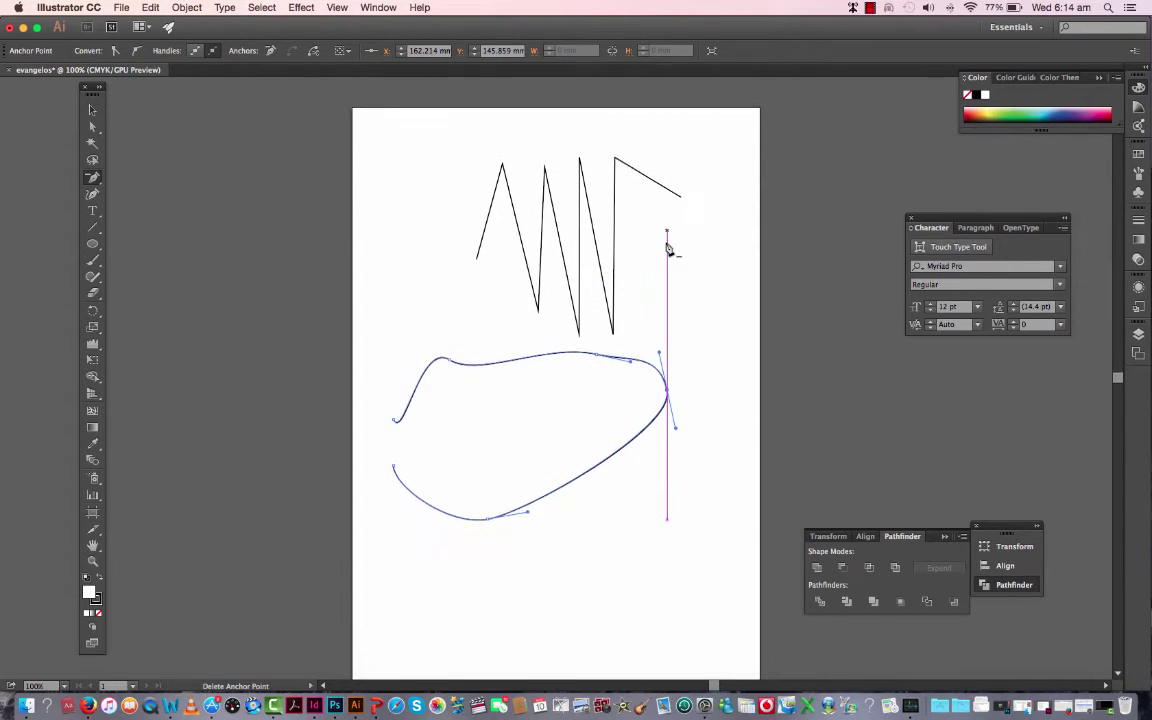
scroll(668, 249, down, 2)
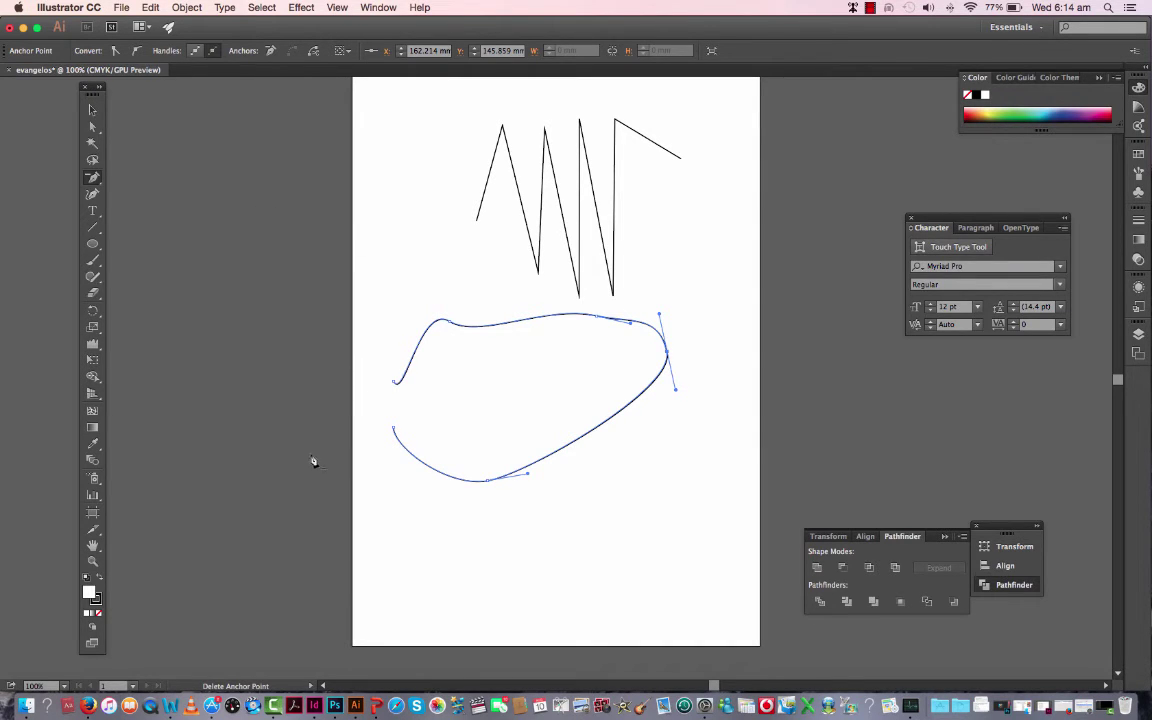
click(92, 110)
click(455, 388)
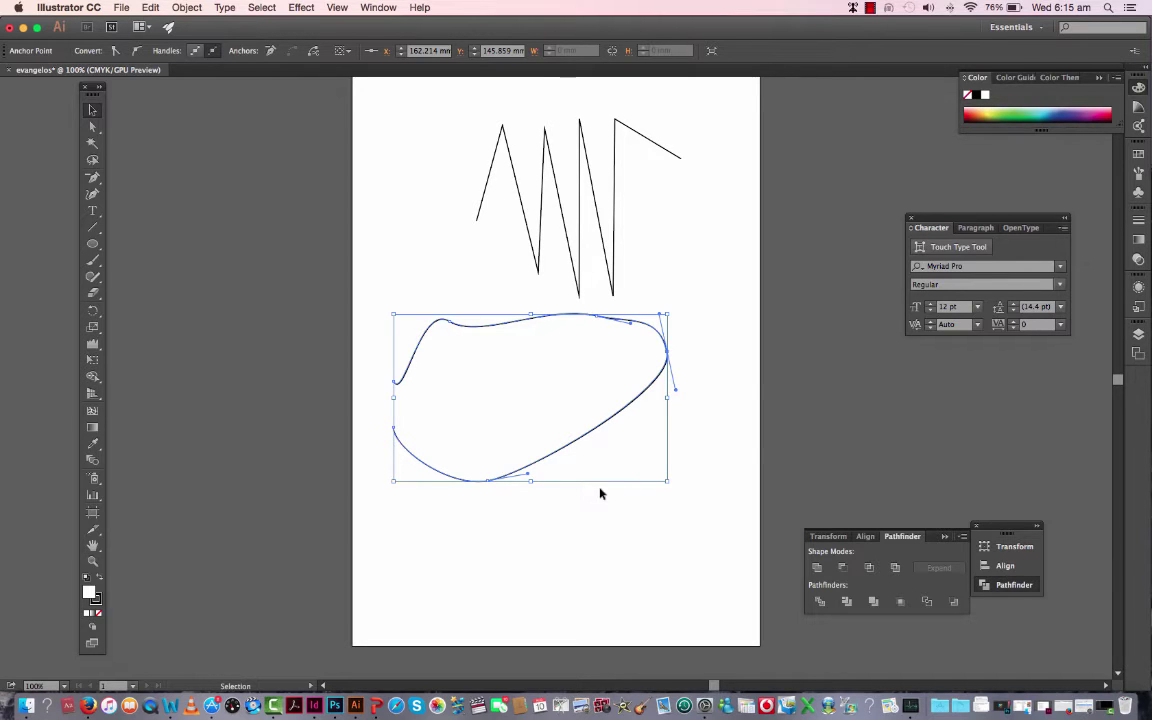
Fill the zigzag with the red swatch from the Swatches panel, then deselect it.
click(489, 184)
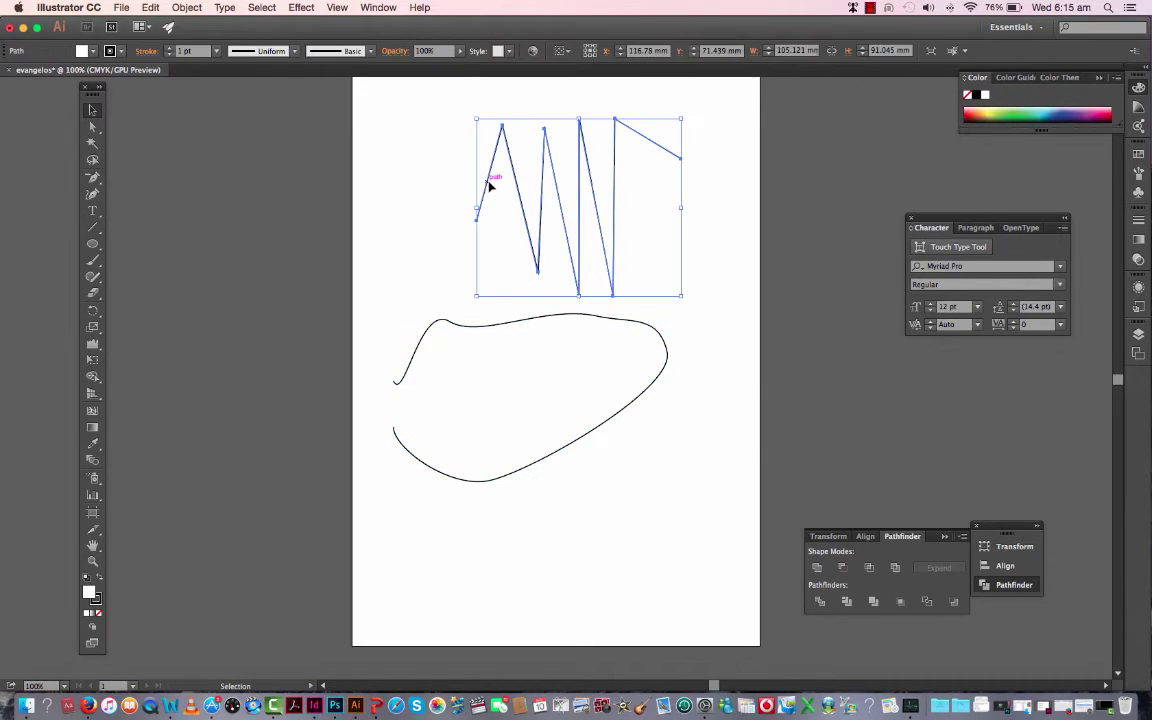
click(100, 604)
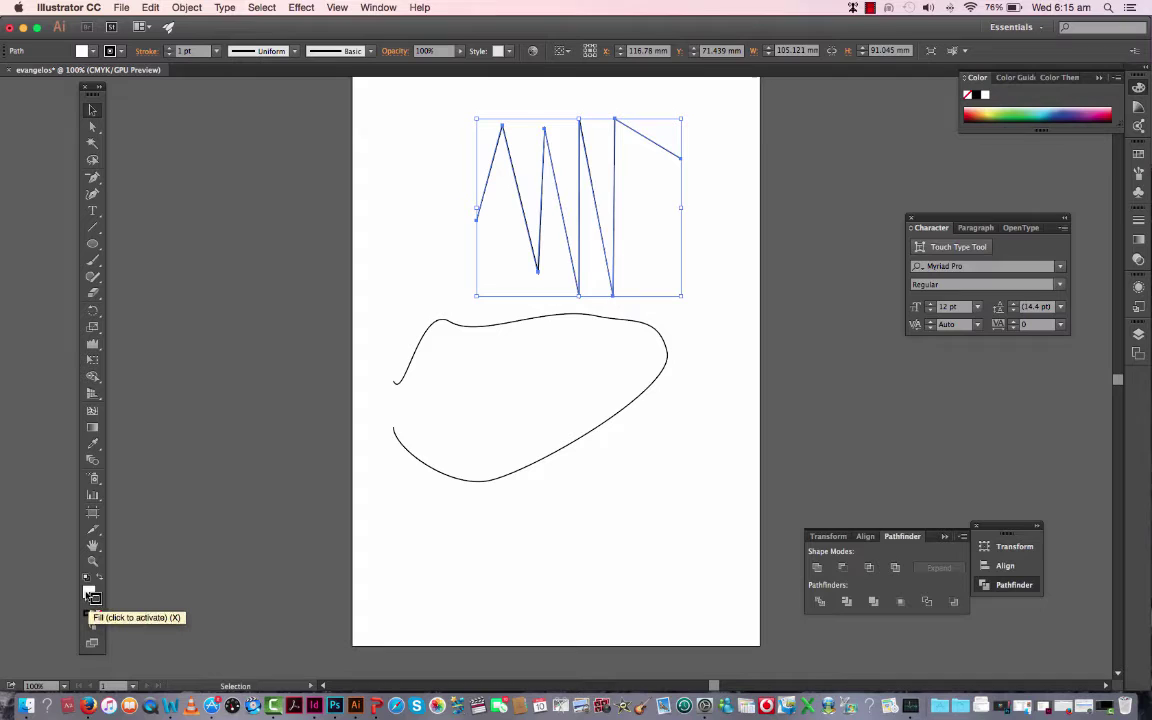
click(87, 593)
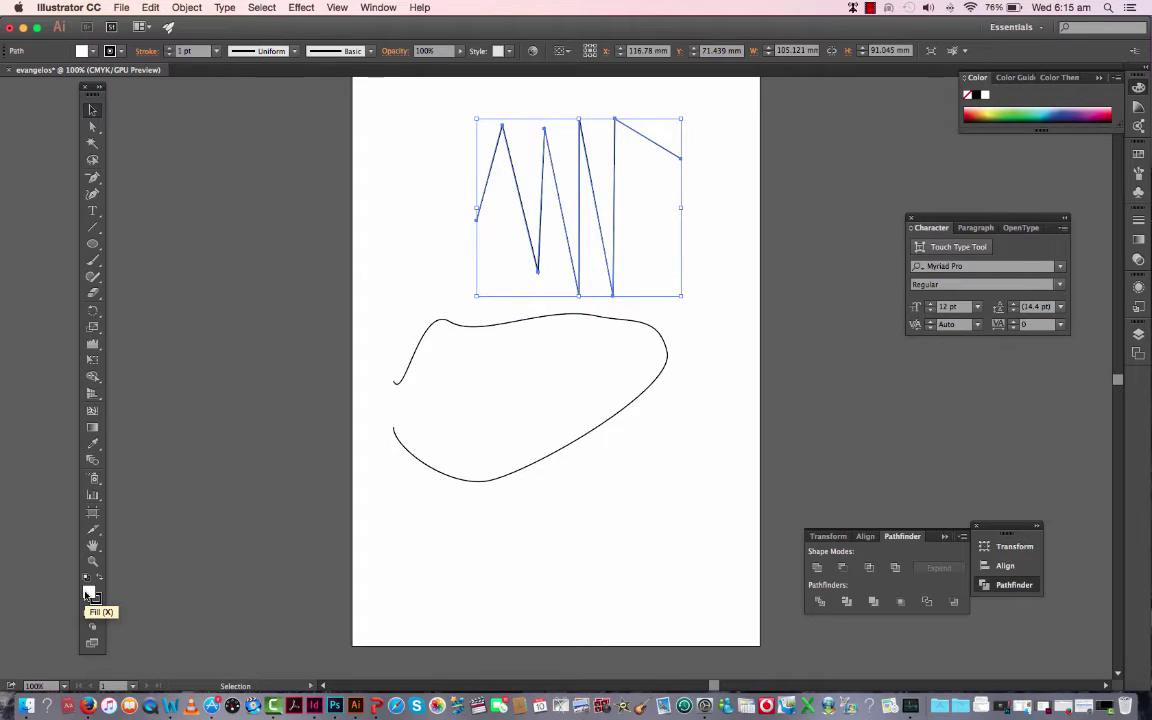
click(1139, 154)
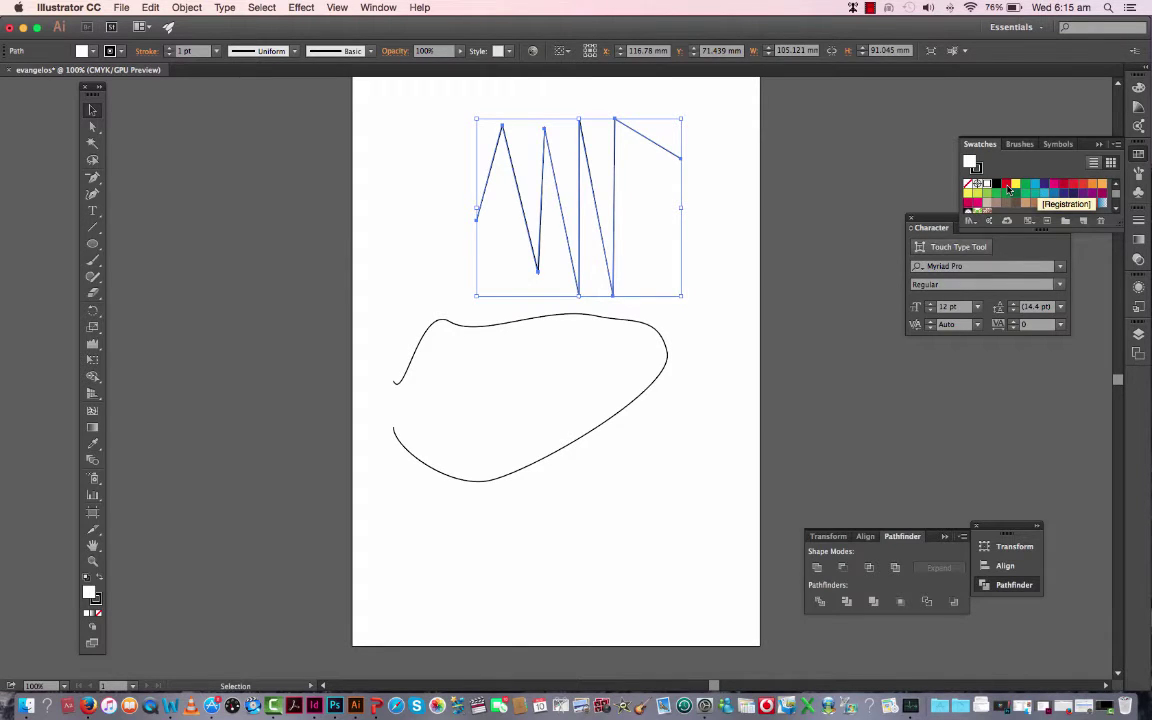
click(1007, 185)
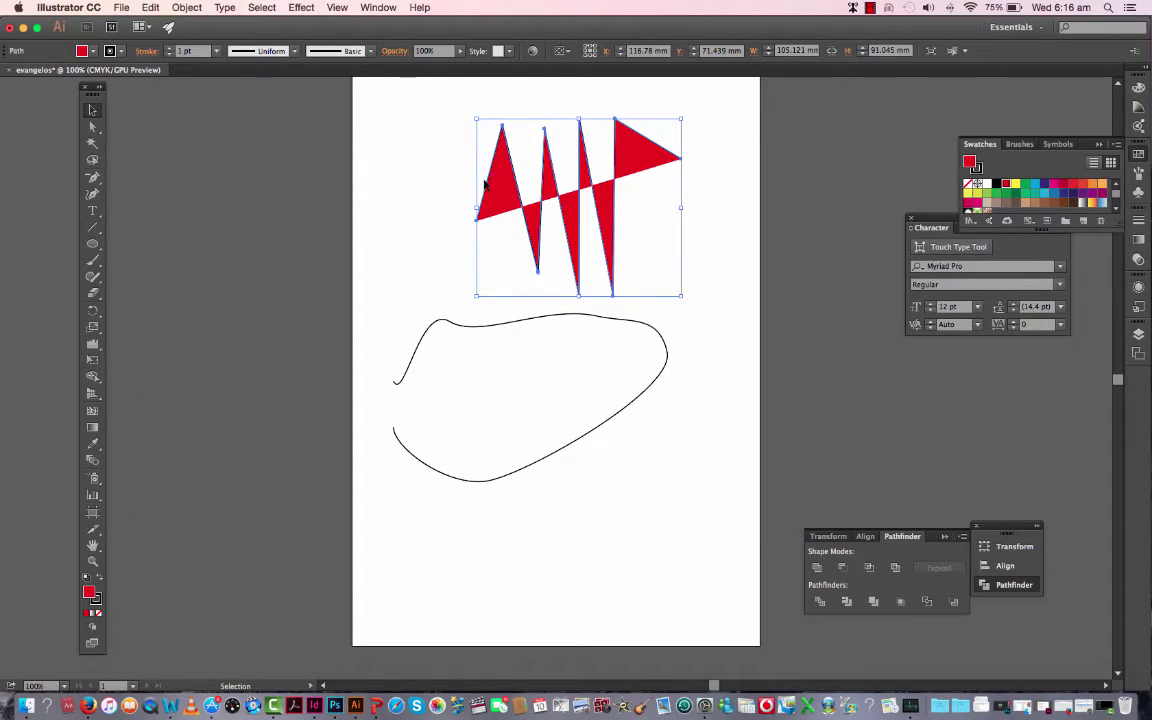
click(419, 226)
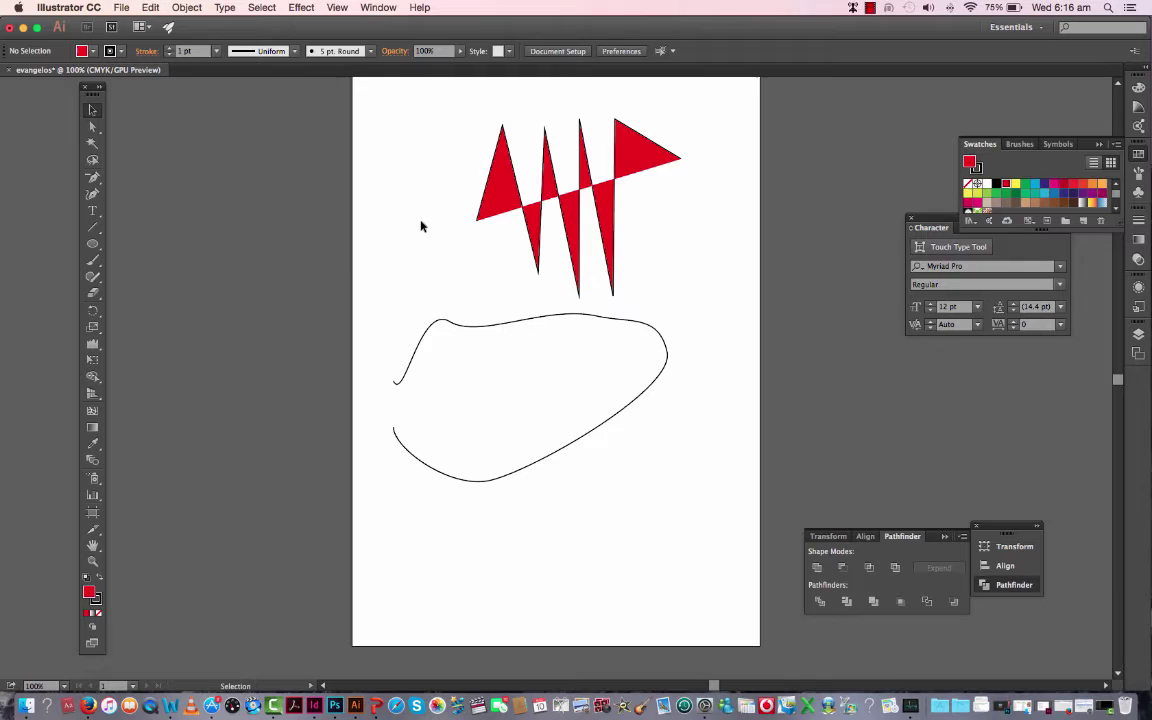
Set the zigzag's fill to None.
click(499, 200)
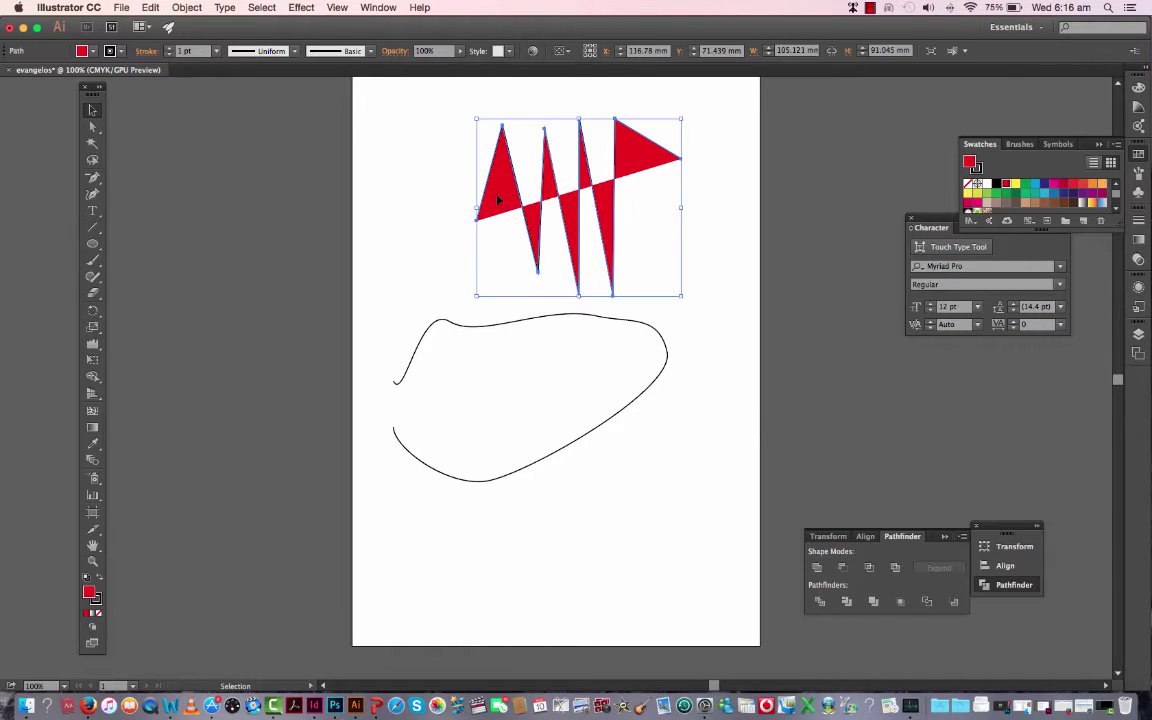
click(96, 615)
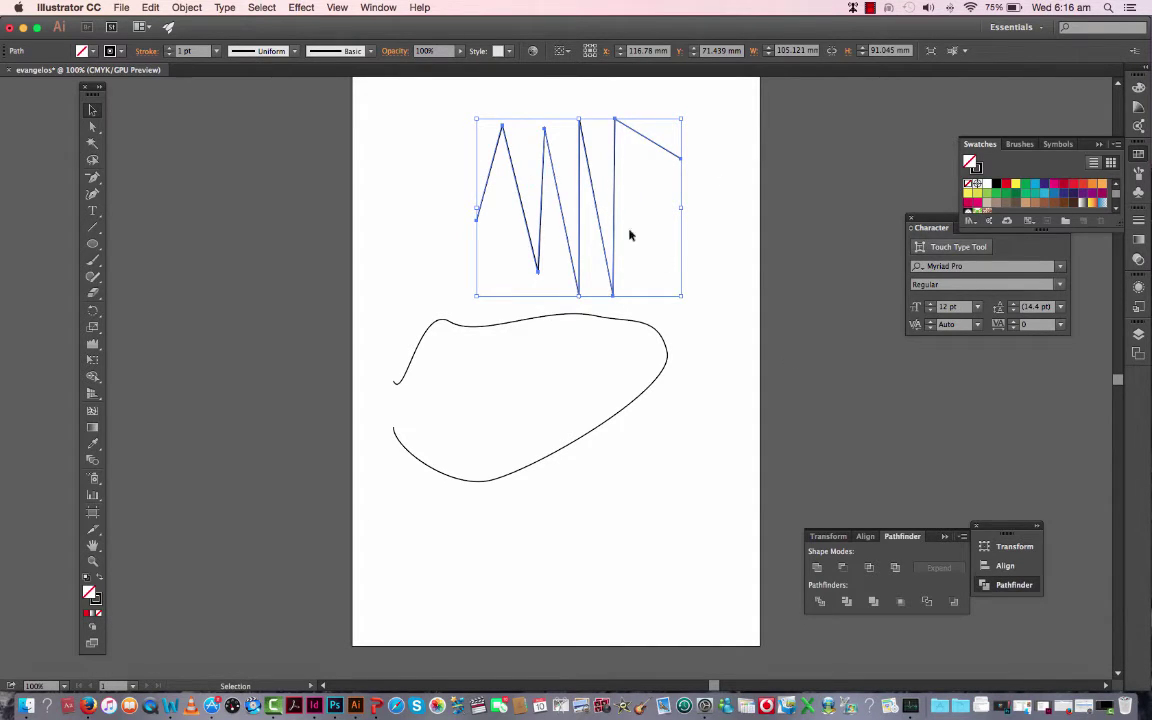
Try a cyan fill on the blob, then set its fill back to None.
click(645, 319)
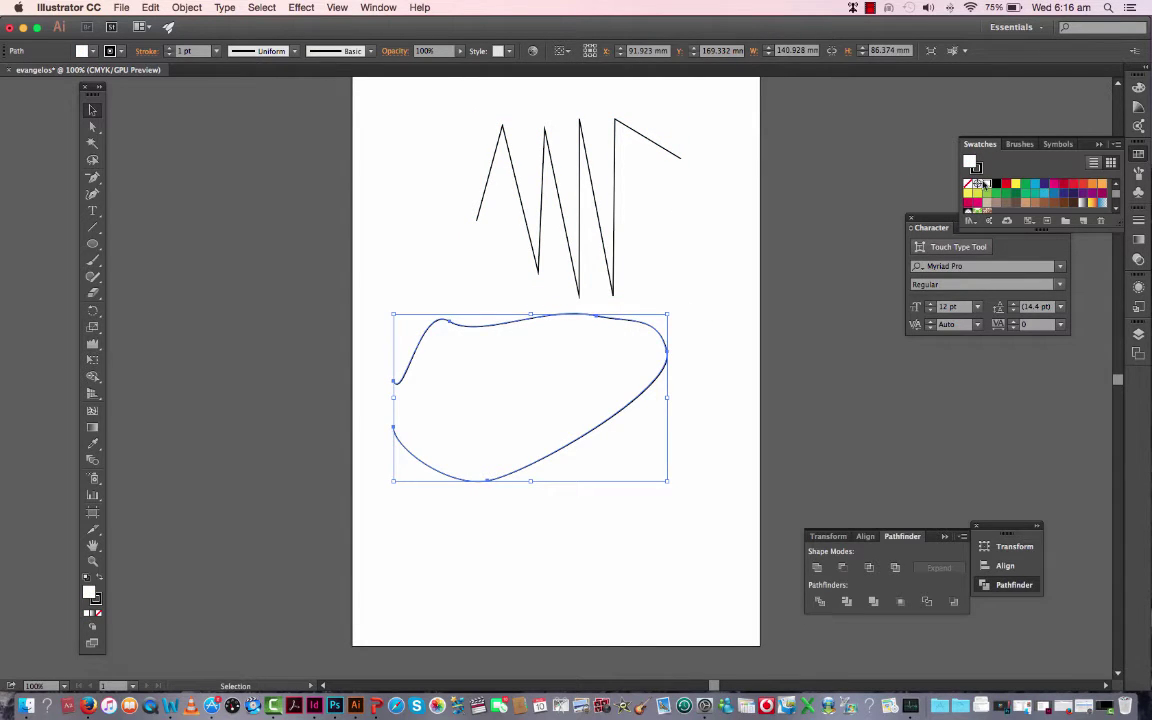
click(1036, 186)
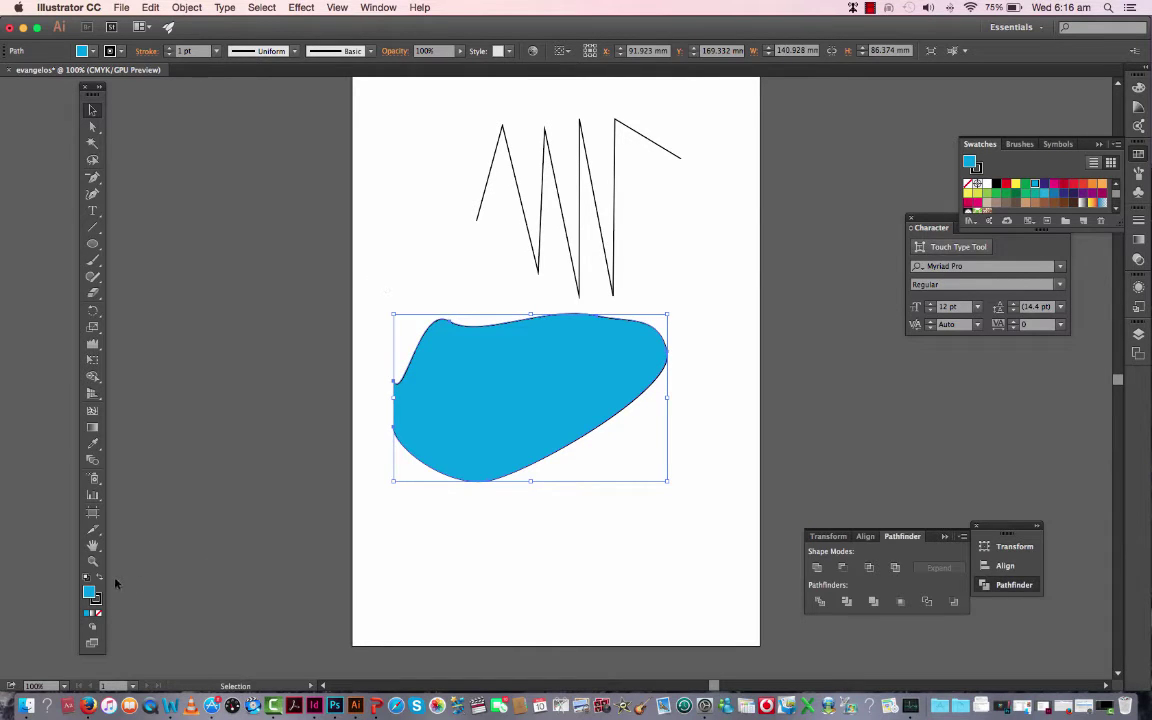
click(98, 614)
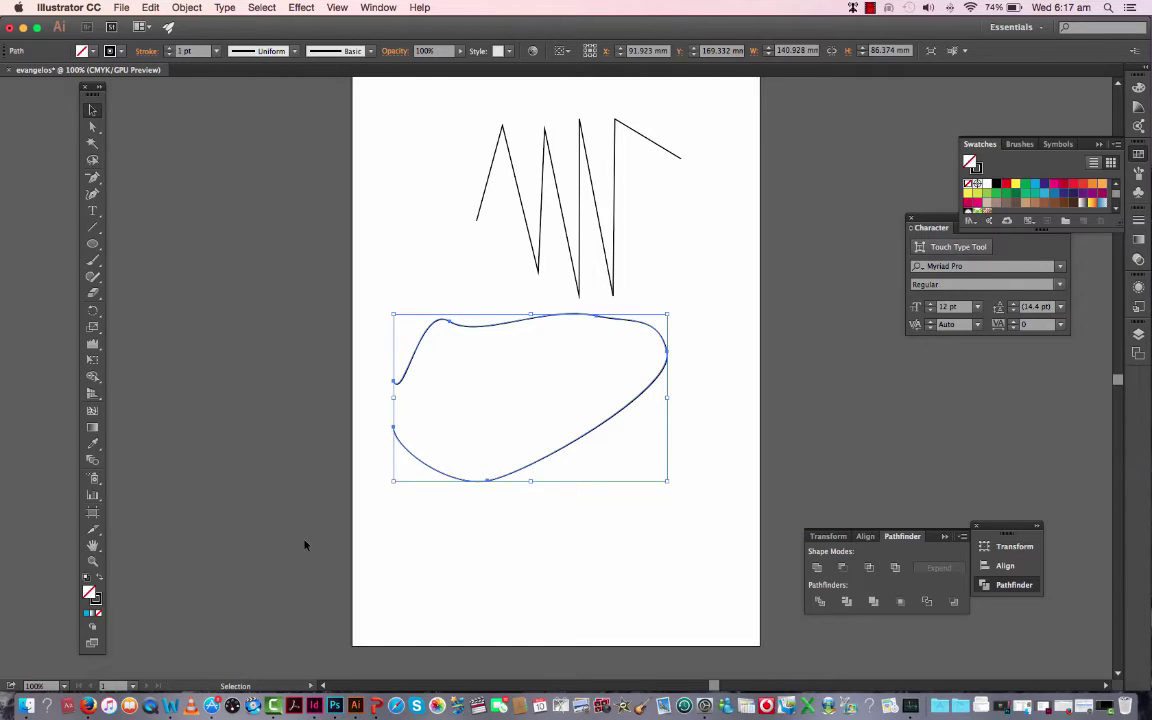
Marquee-select the zigzag and the blob and delete them.
drag(430, 133, 675, 455)
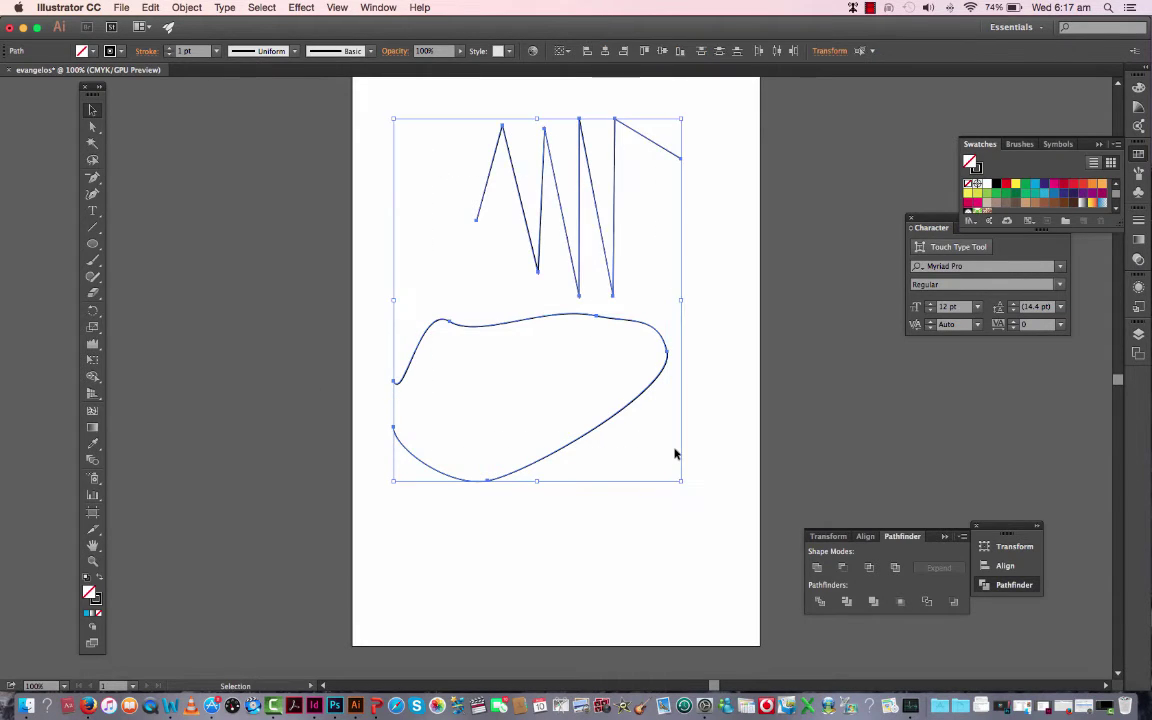
key(Delete)
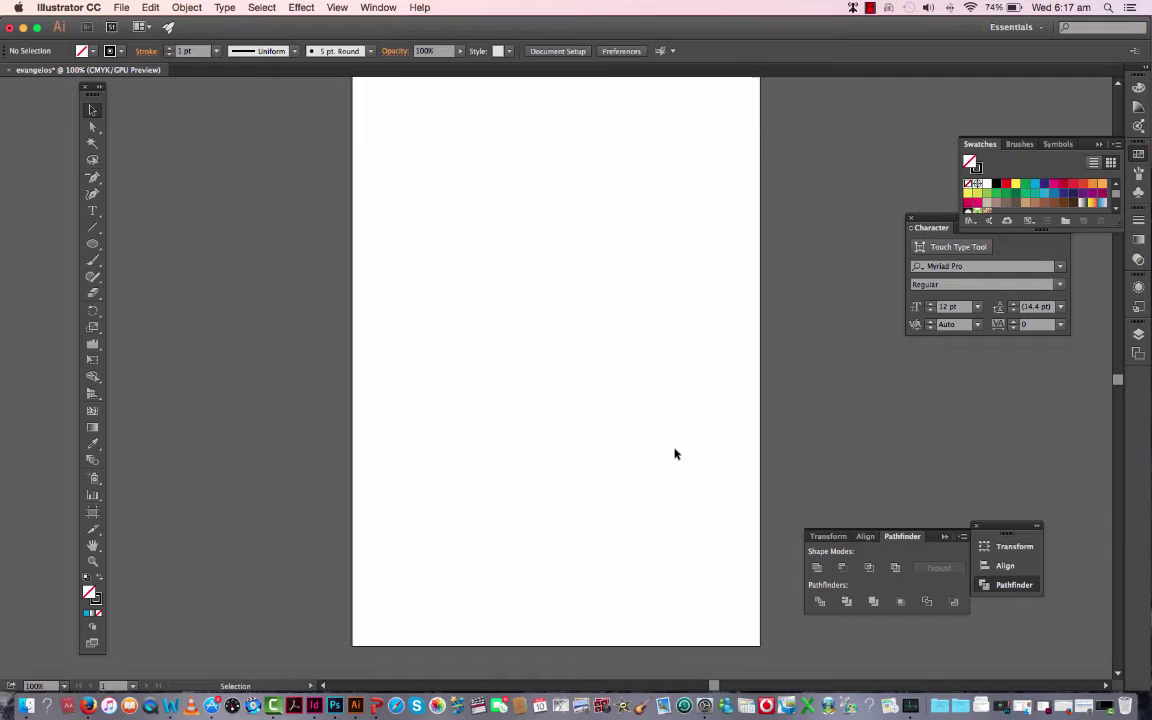
With the Pen tool, place ten straight corner points around a polygon with a notch near its top.
click(94, 180)
click(150, 178)
click(508, 174)
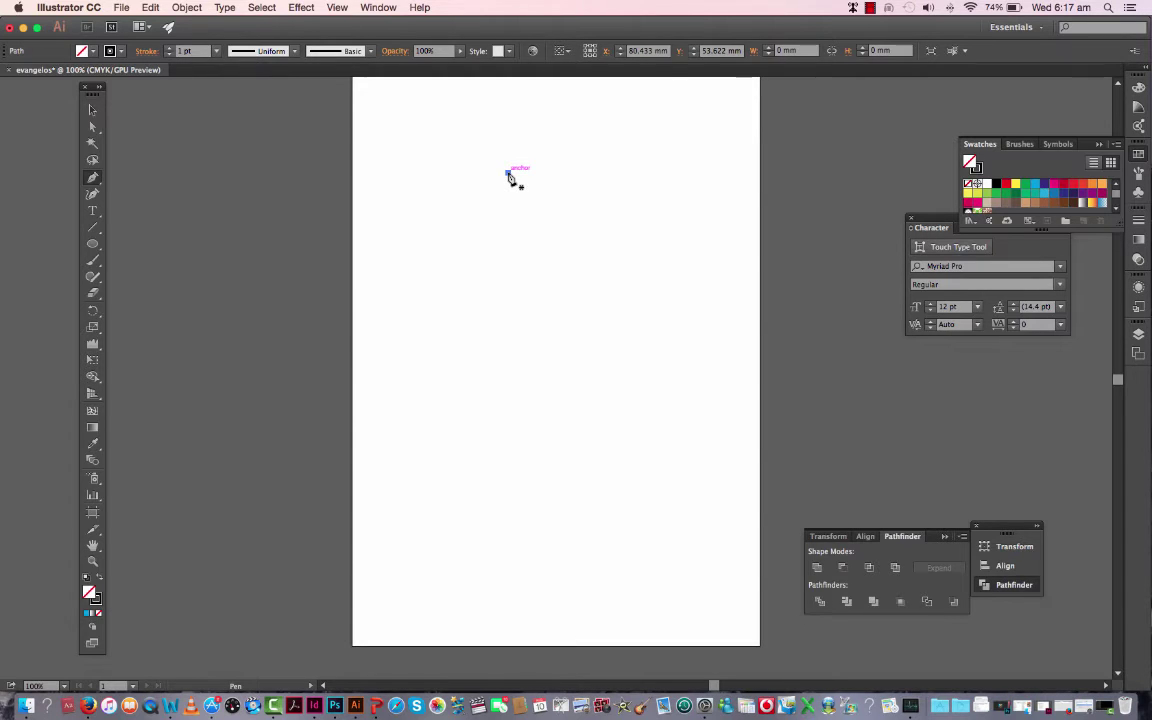
click(587, 185)
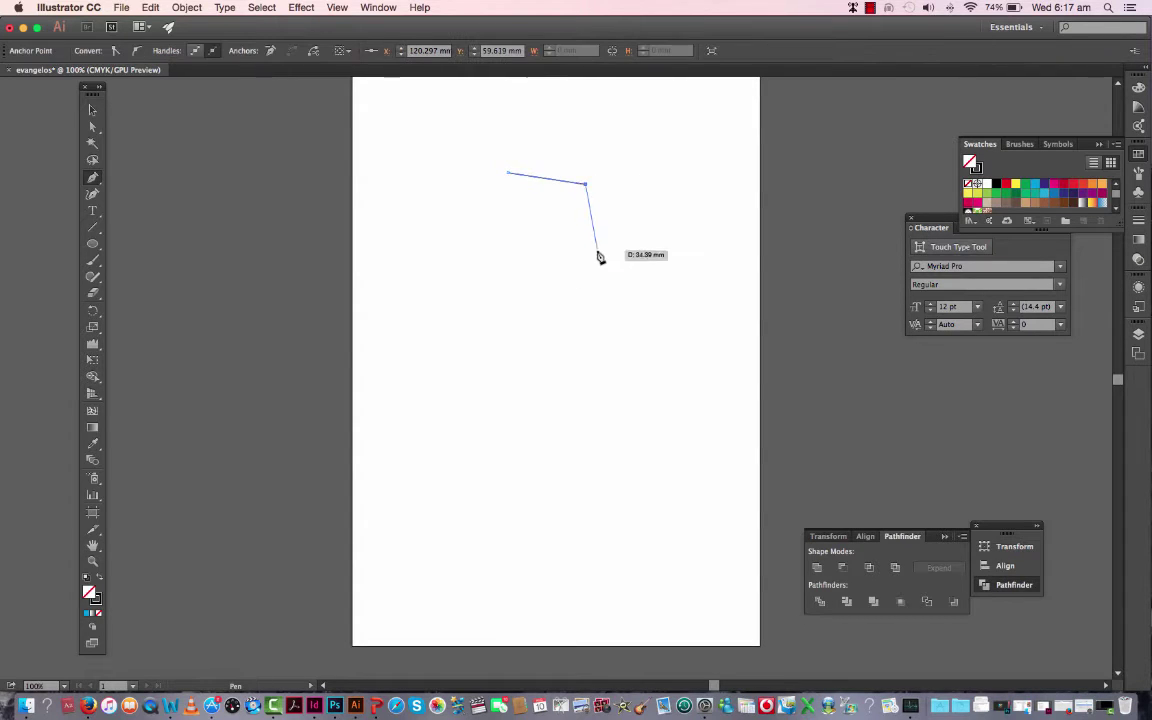
click(597, 250)
click(578, 324)
click(508, 344)
click(430, 335)
click(427, 259)
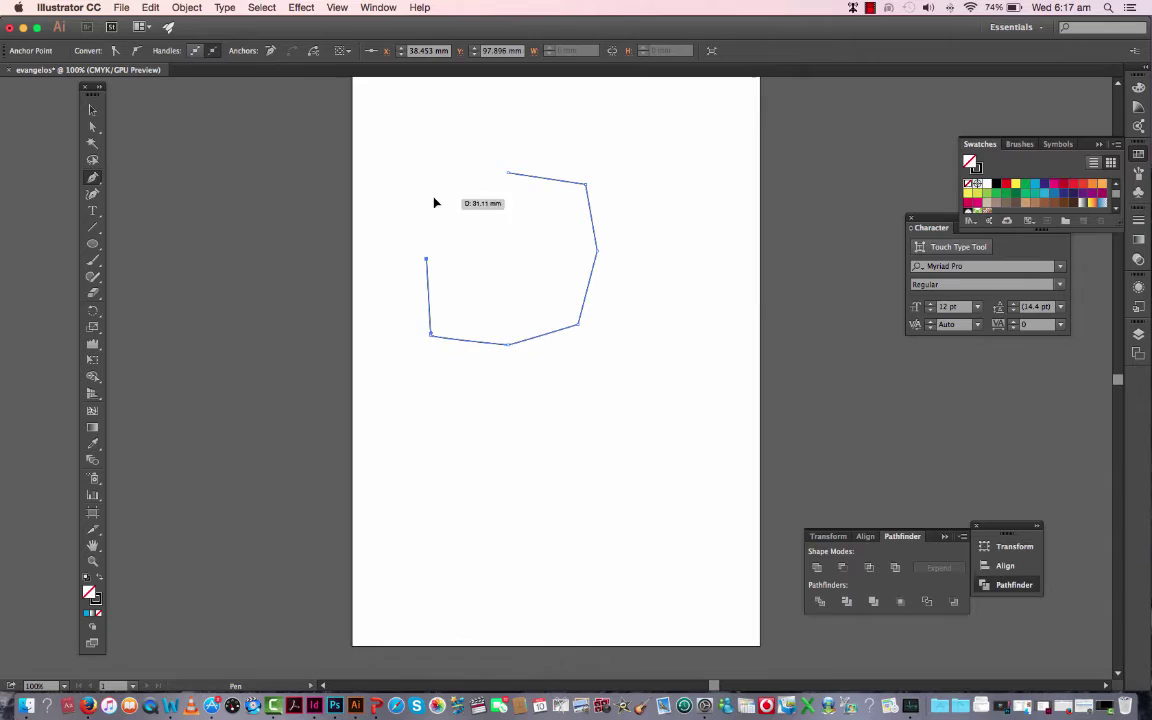
click(434, 199)
click(472, 197)
click(491, 214)
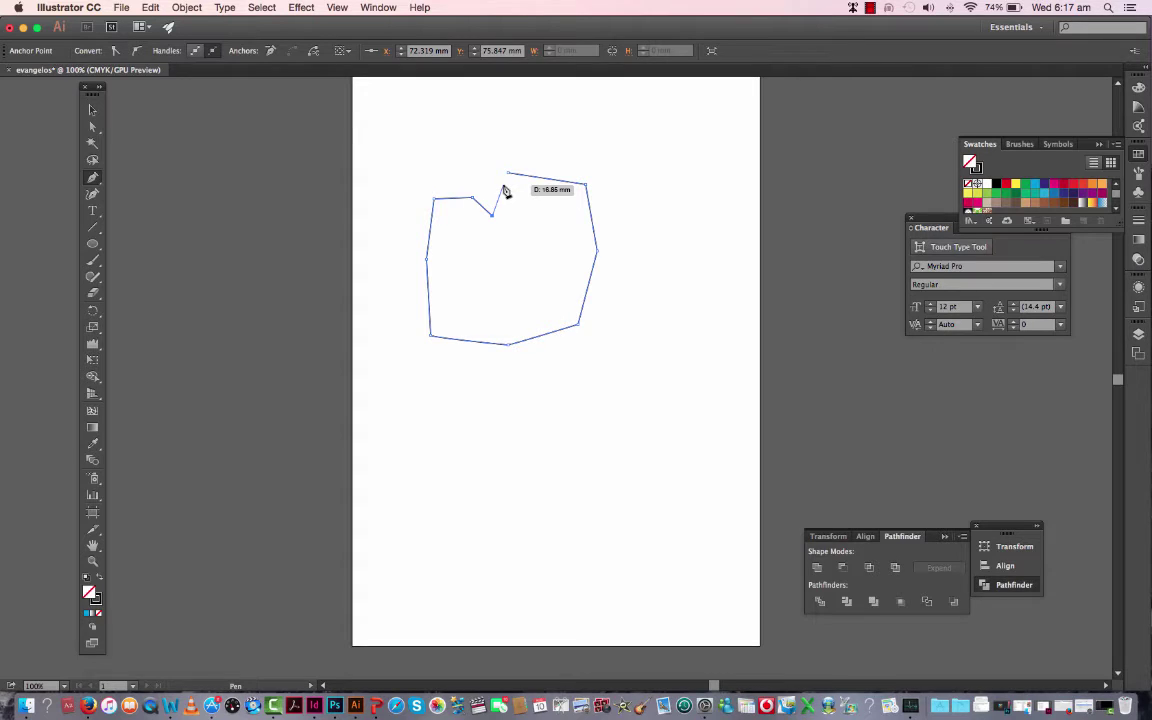
Zoom to 200%, close the notched outline at its start point, and deselect it.
scroll(505, 190, up, 2)
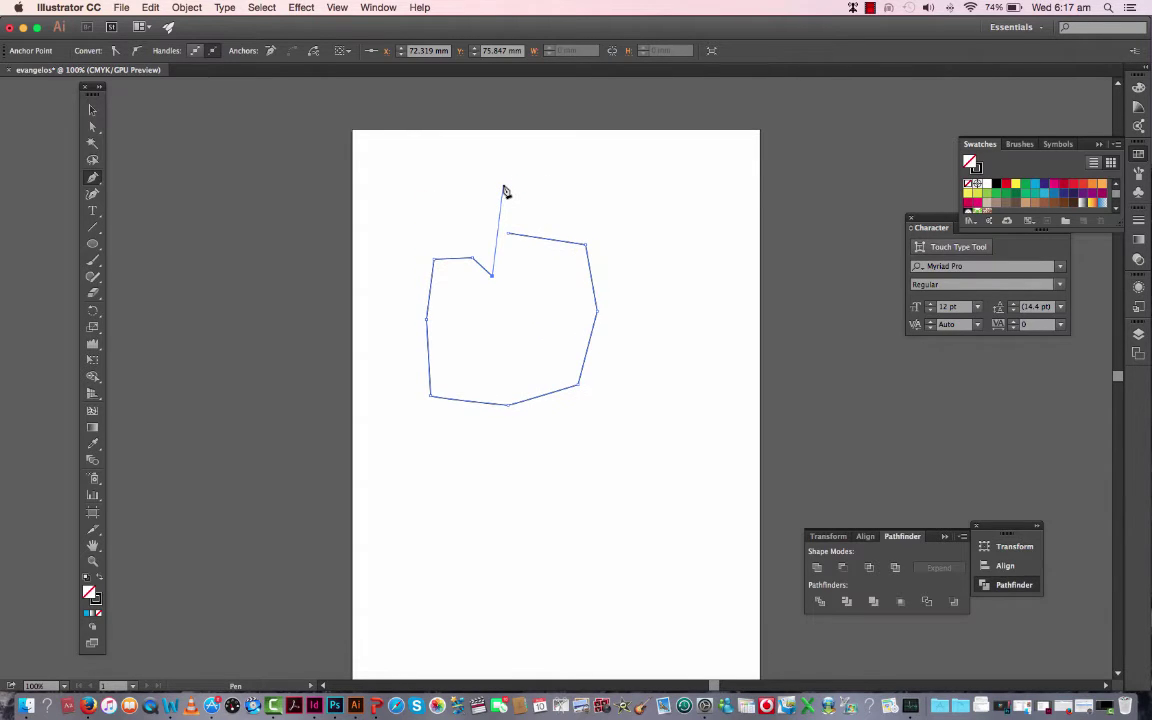
key(super+plus)
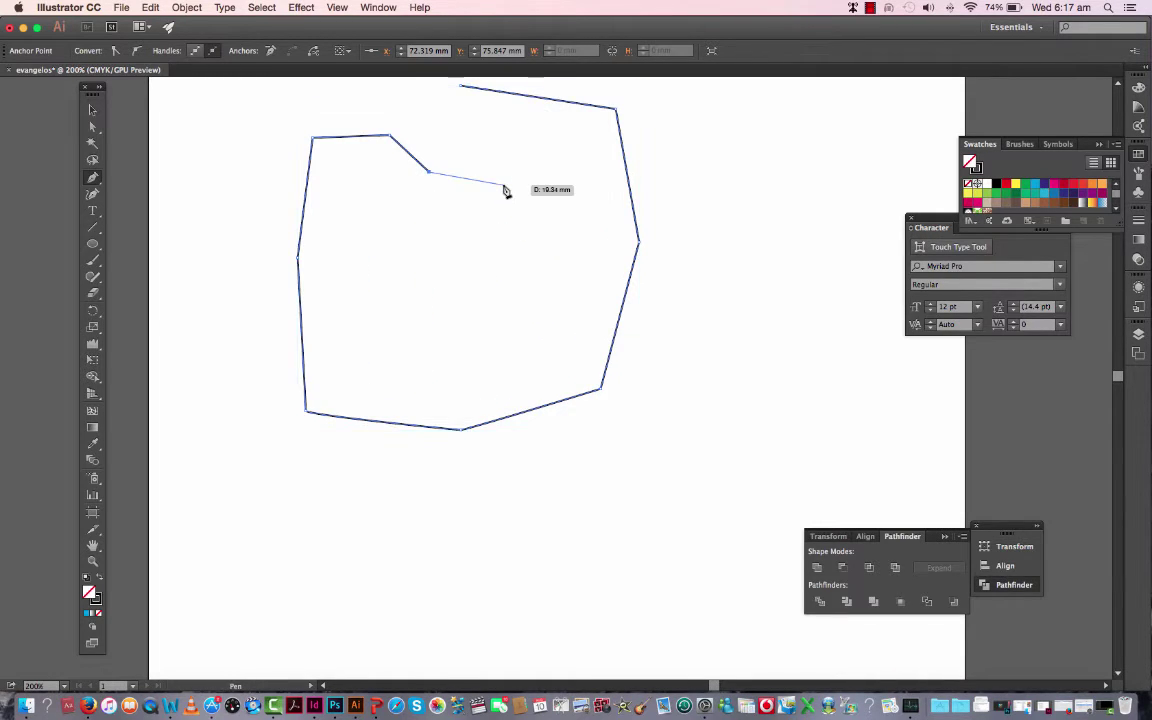
scroll(505, 190, up, 4)
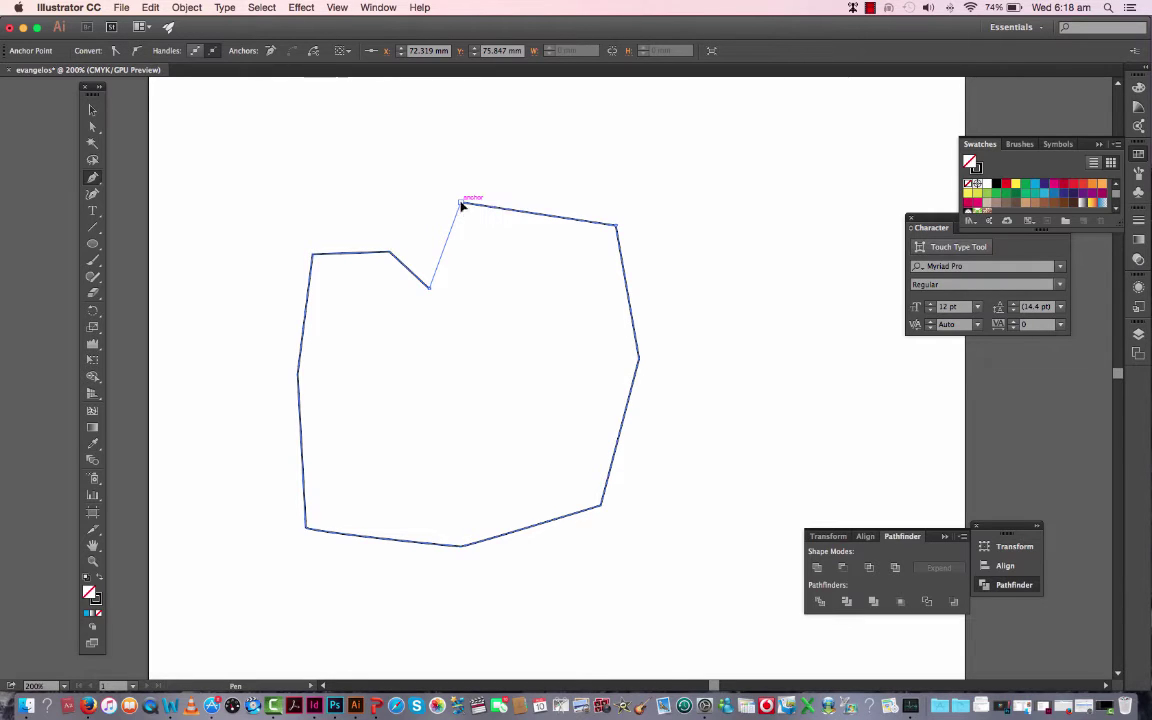
click(461, 204)
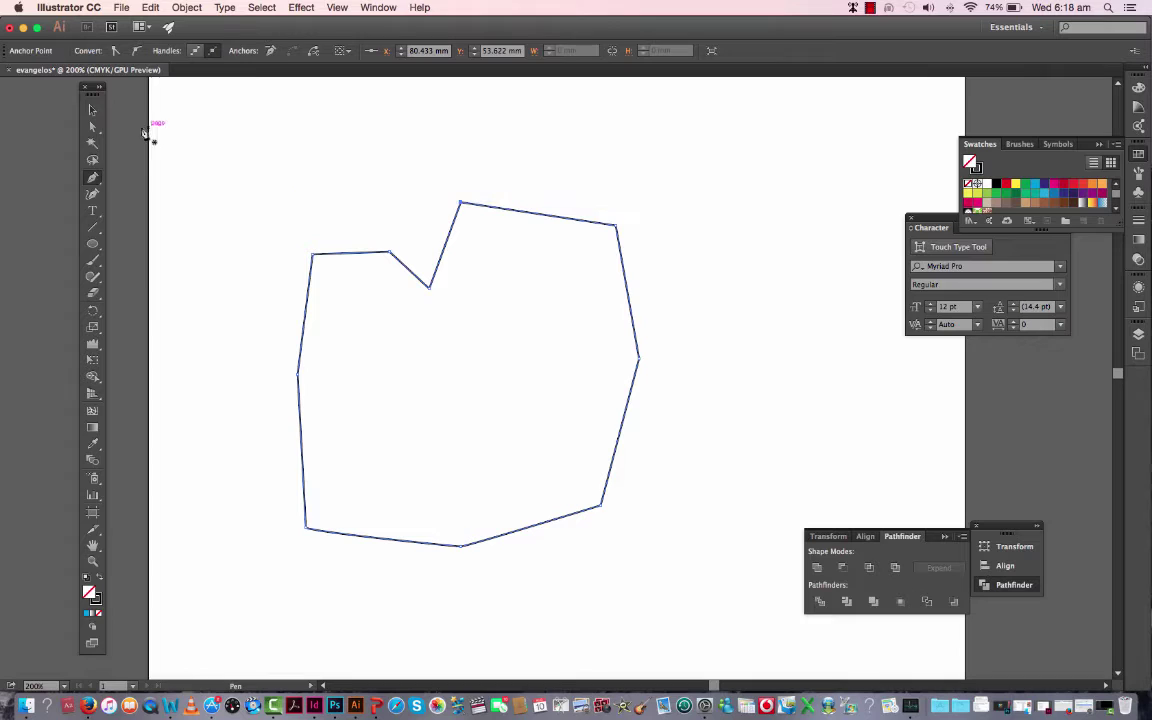
click(93, 110)
click(757, 203)
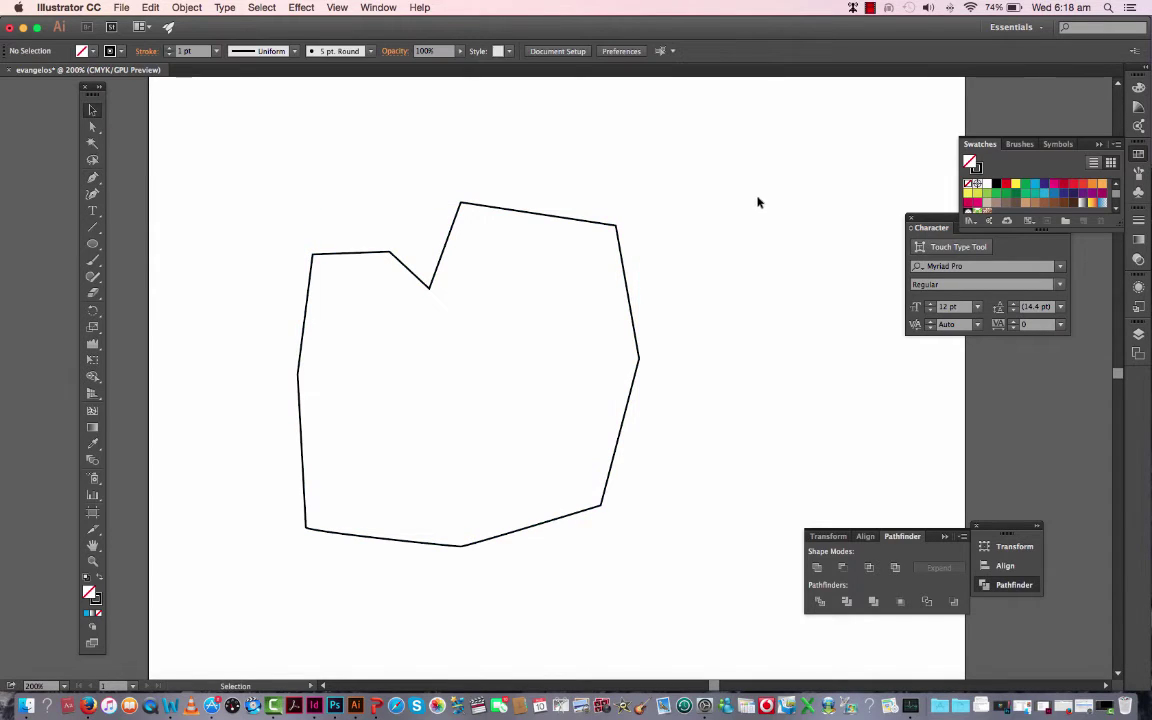
Drag the notched polygon up-right, try CMYK Red then CMYK Cyan fills, then delete it.
click(617, 225)
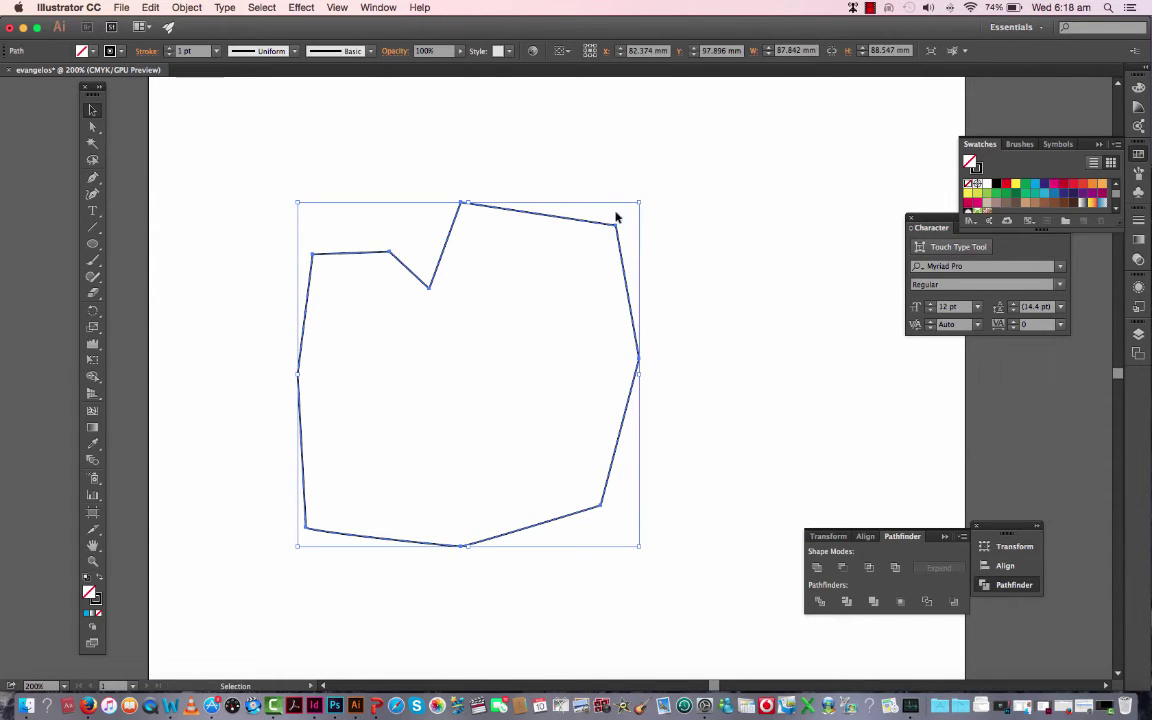
drag(575, 224, 598, 190)
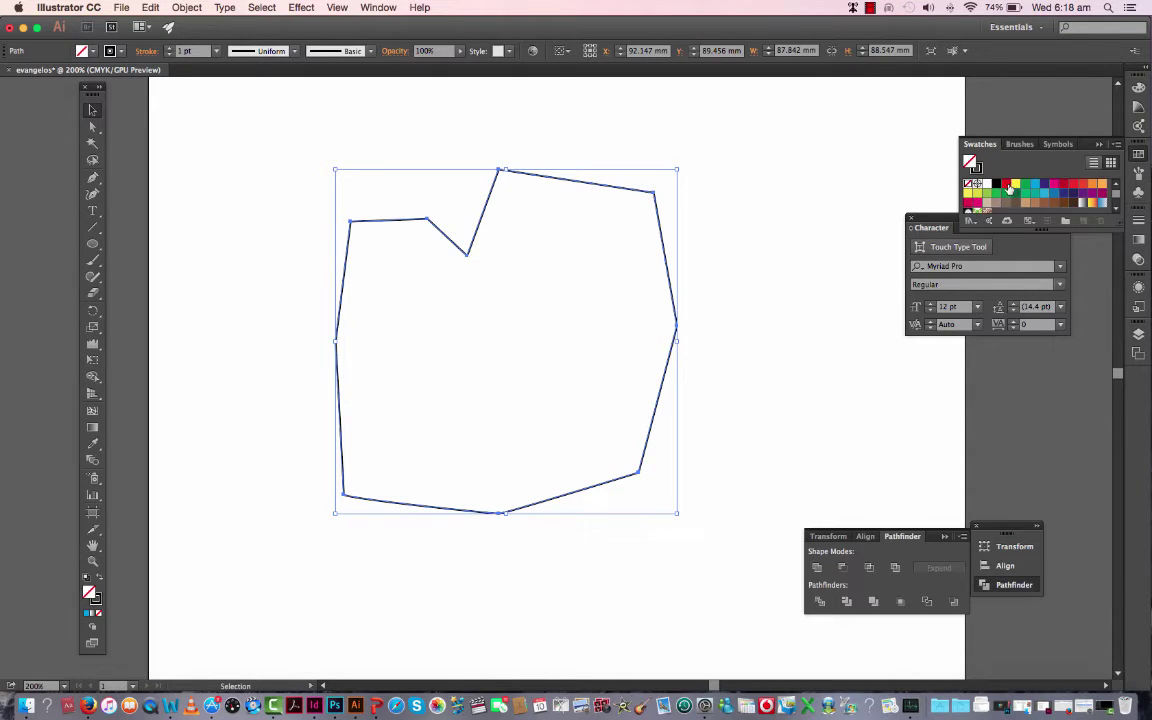
click(1006, 185)
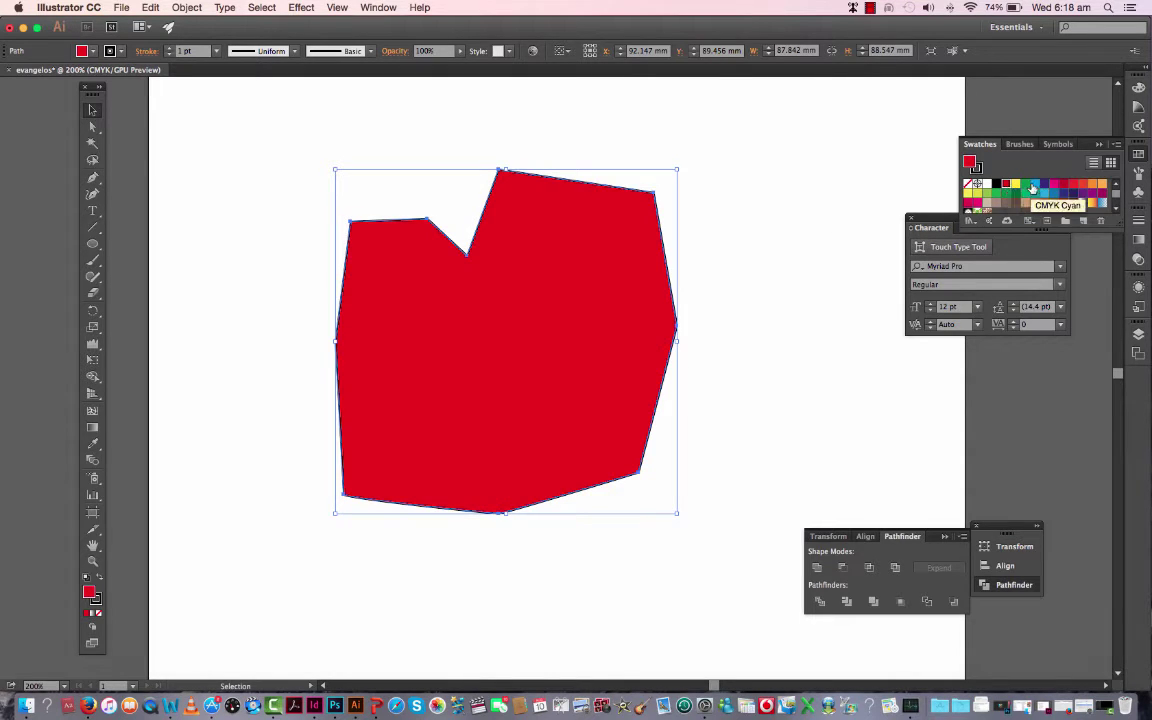
click(1034, 185)
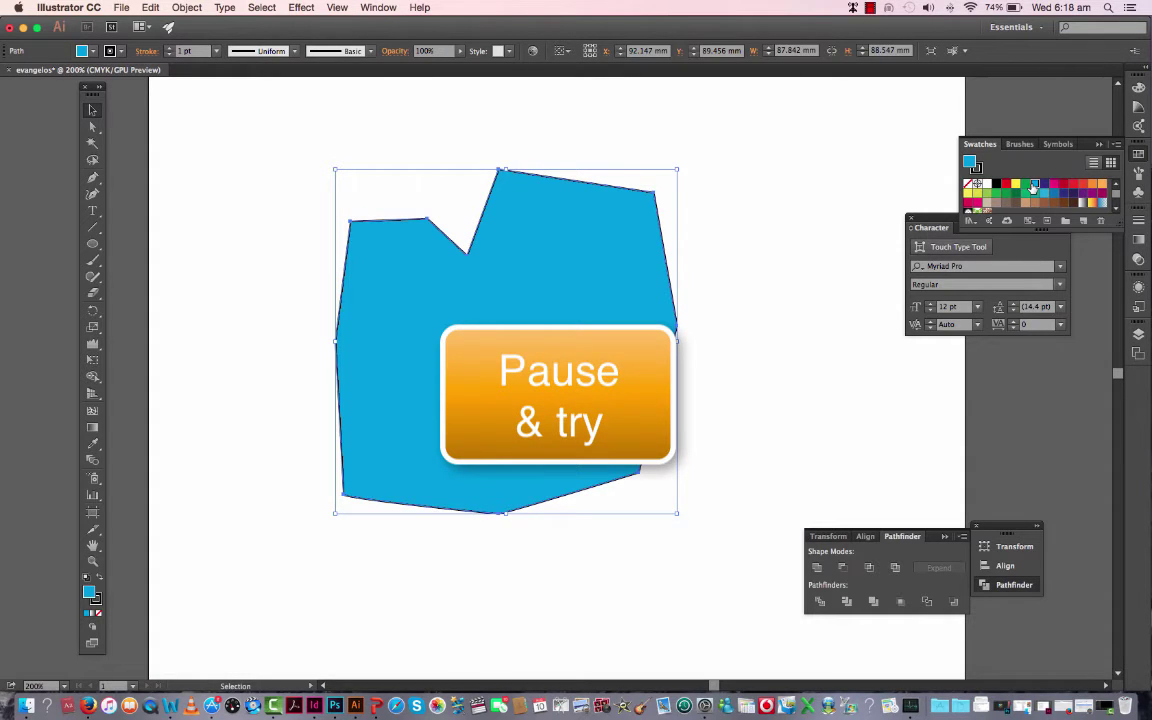
key(Delete)
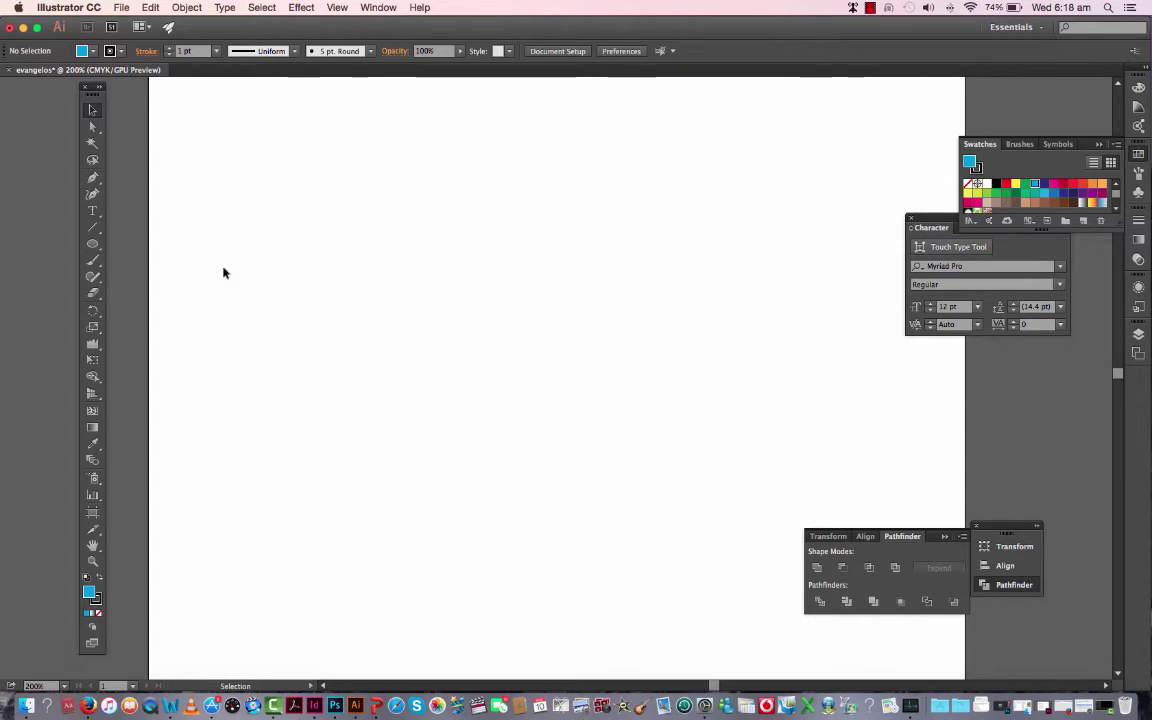
Pen-draw a closed, smooth, notched curve with fill None, briefly trying a CMYK Green fill.
click(93, 178)
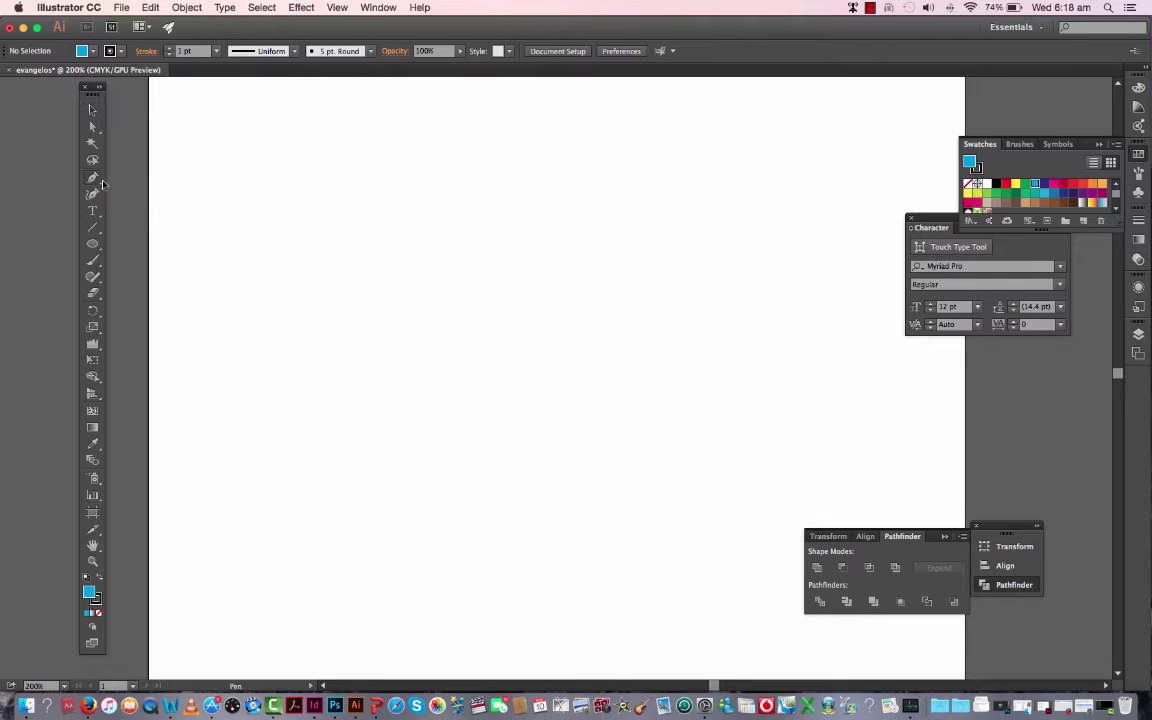
drag(379, 236, 329, 274)
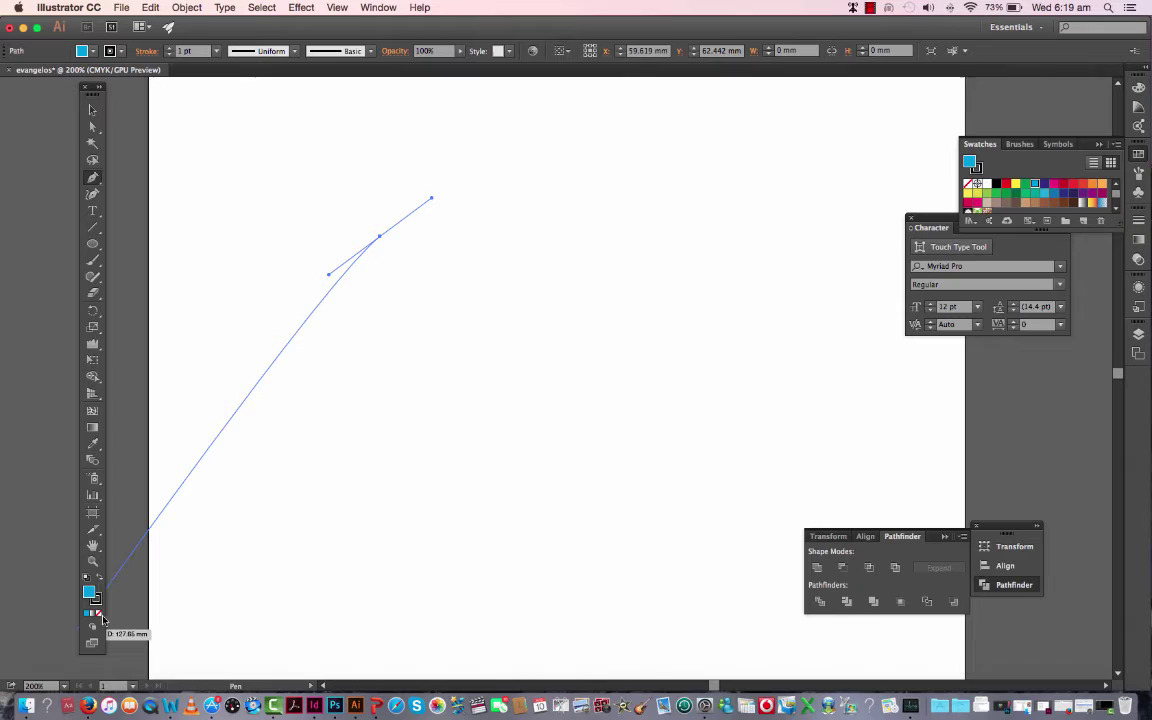
click(98, 614)
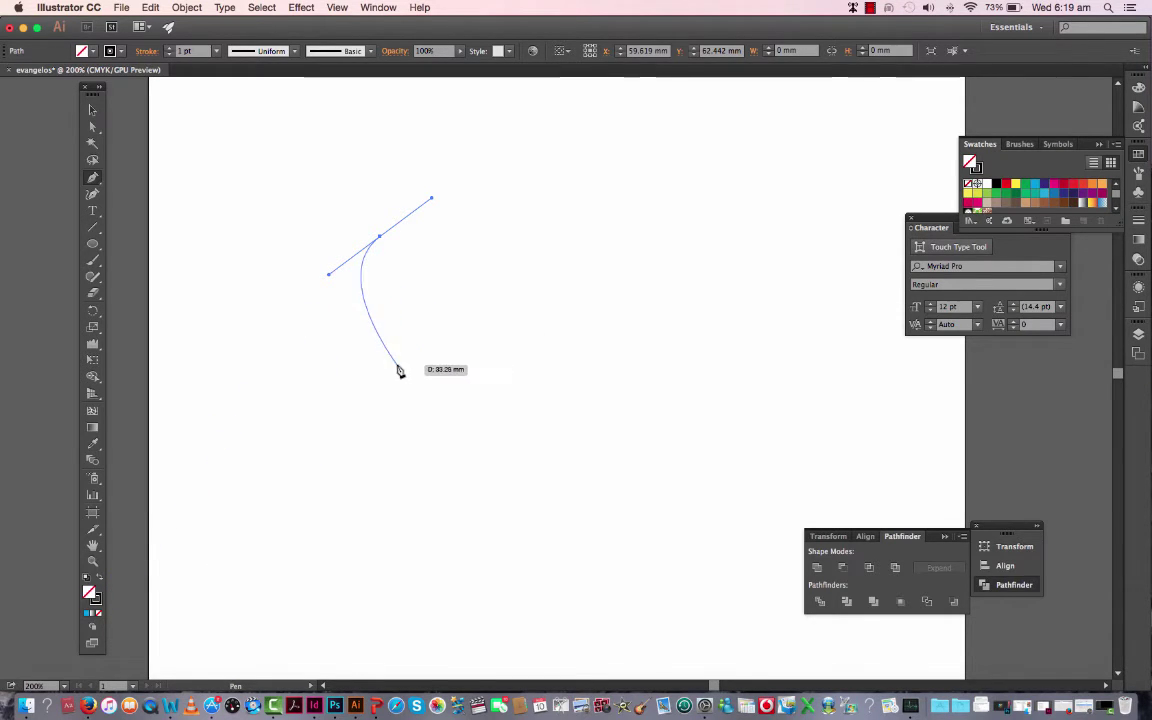
drag(396, 364, 438, 395)
drag(508, 366, 521, 321)
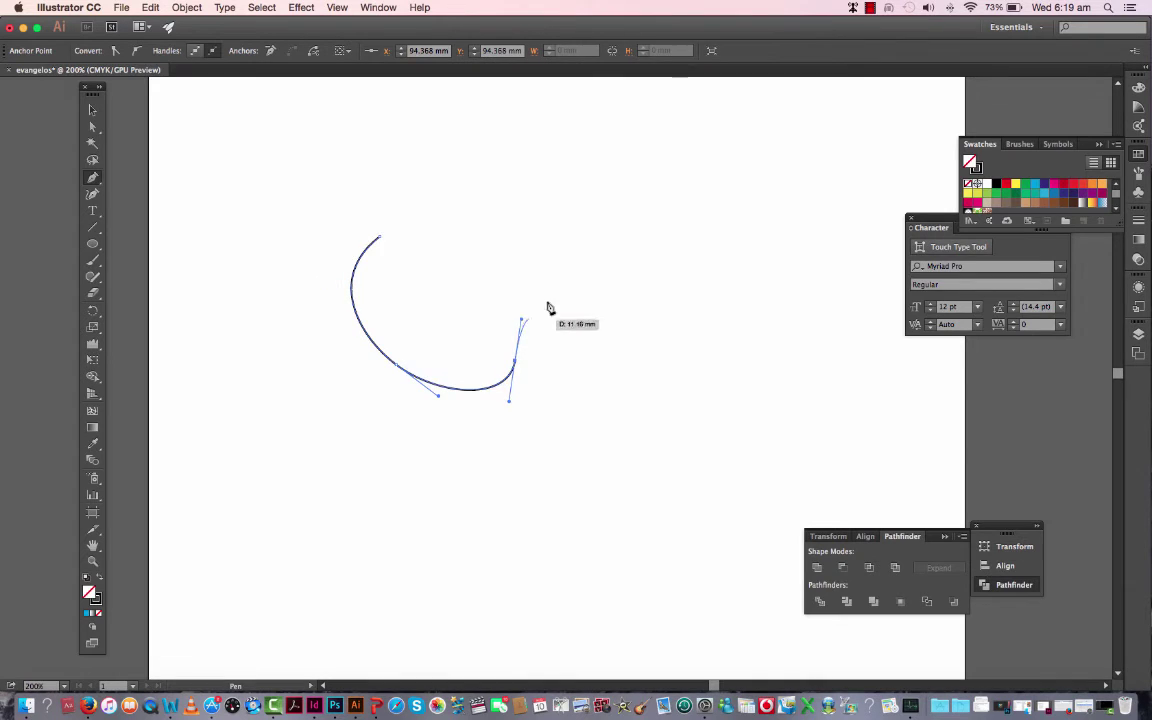
drag(542, 268, 382, 243)
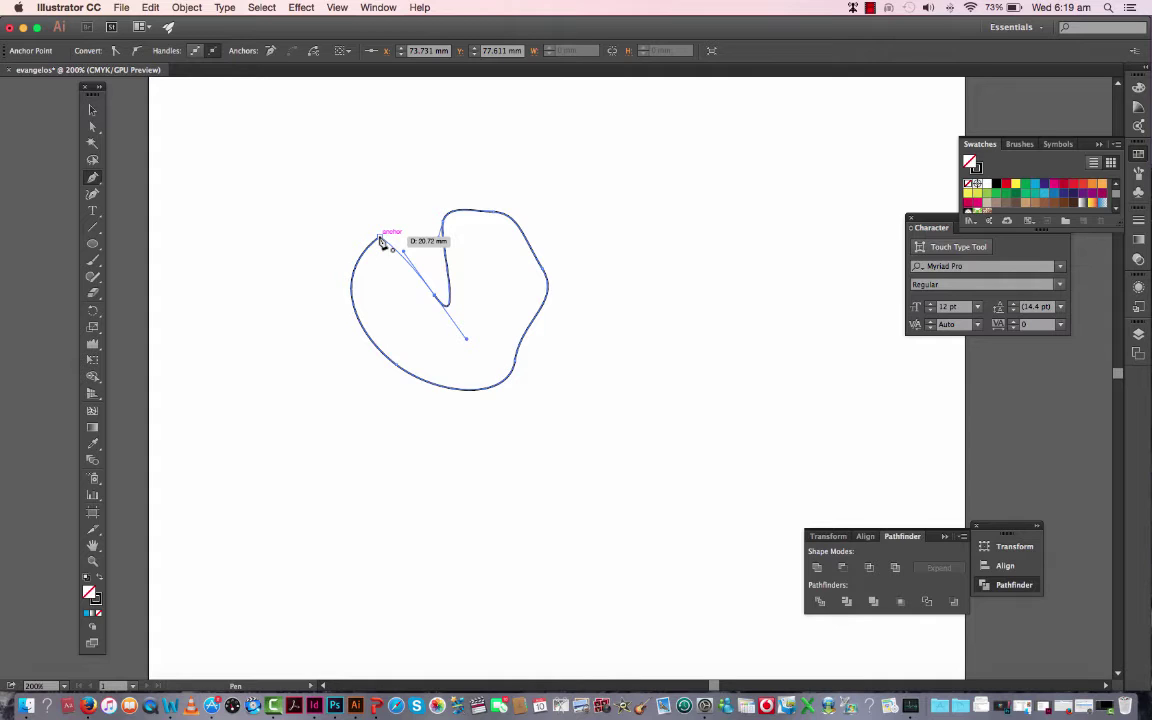
drag(382, 243, 381, 242)
click(380, 238)
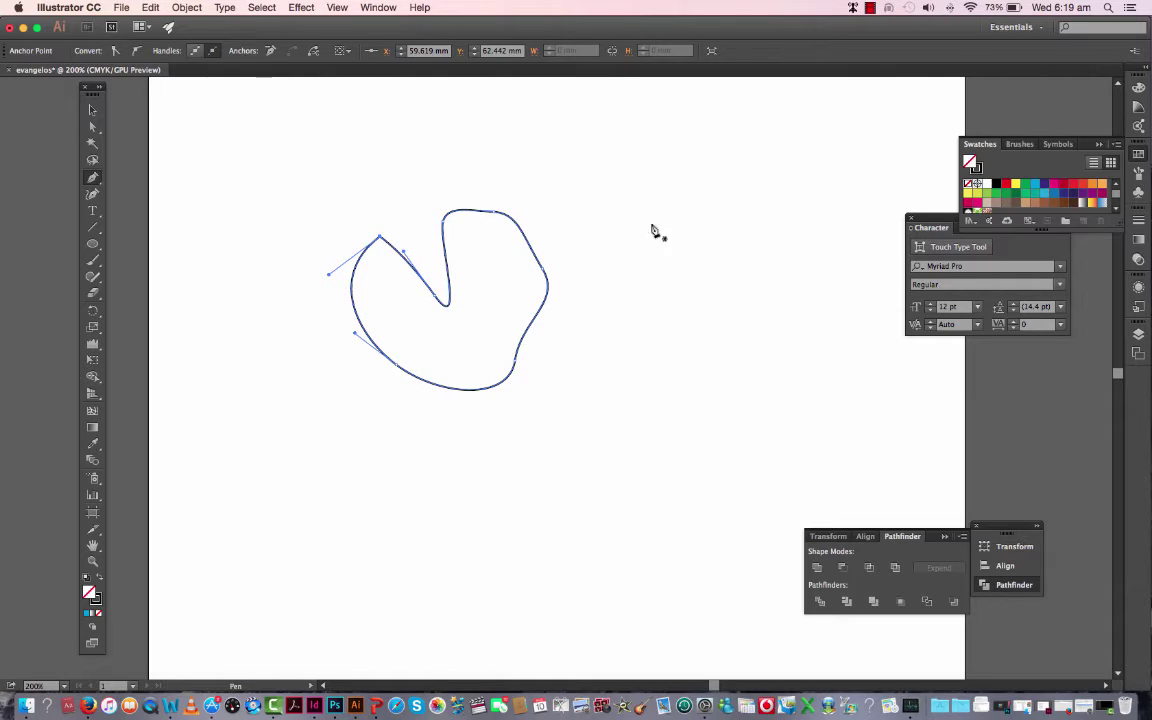
click(1025, 187)
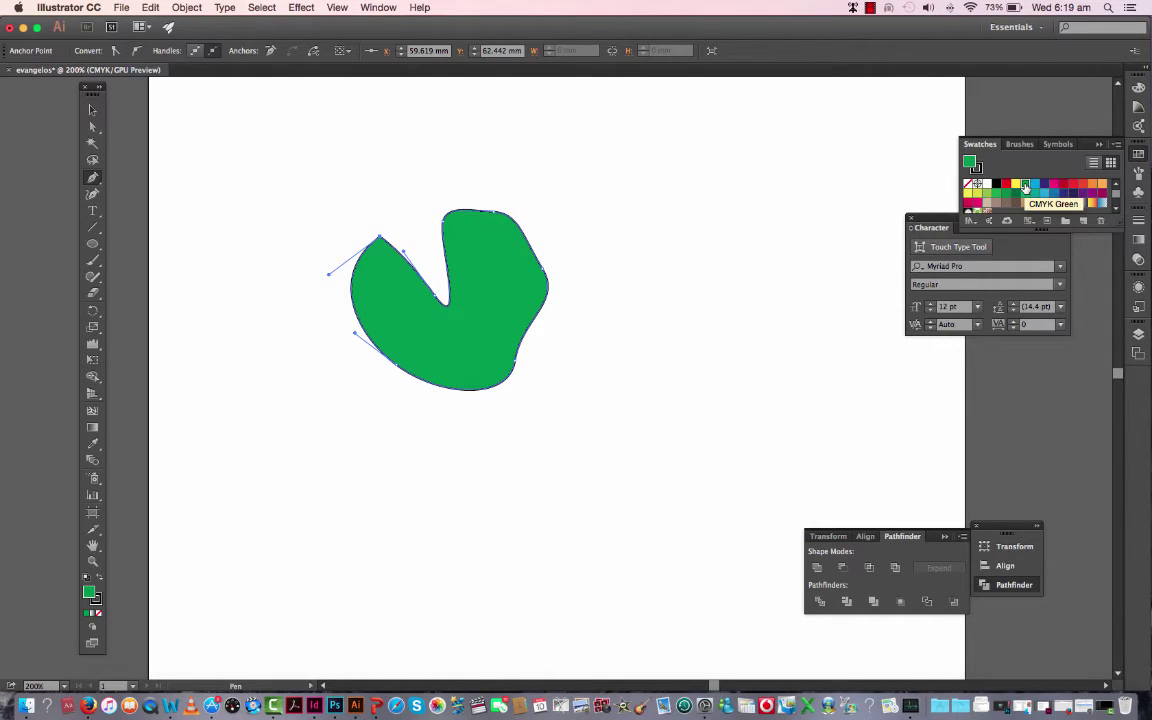
click(99, 612)
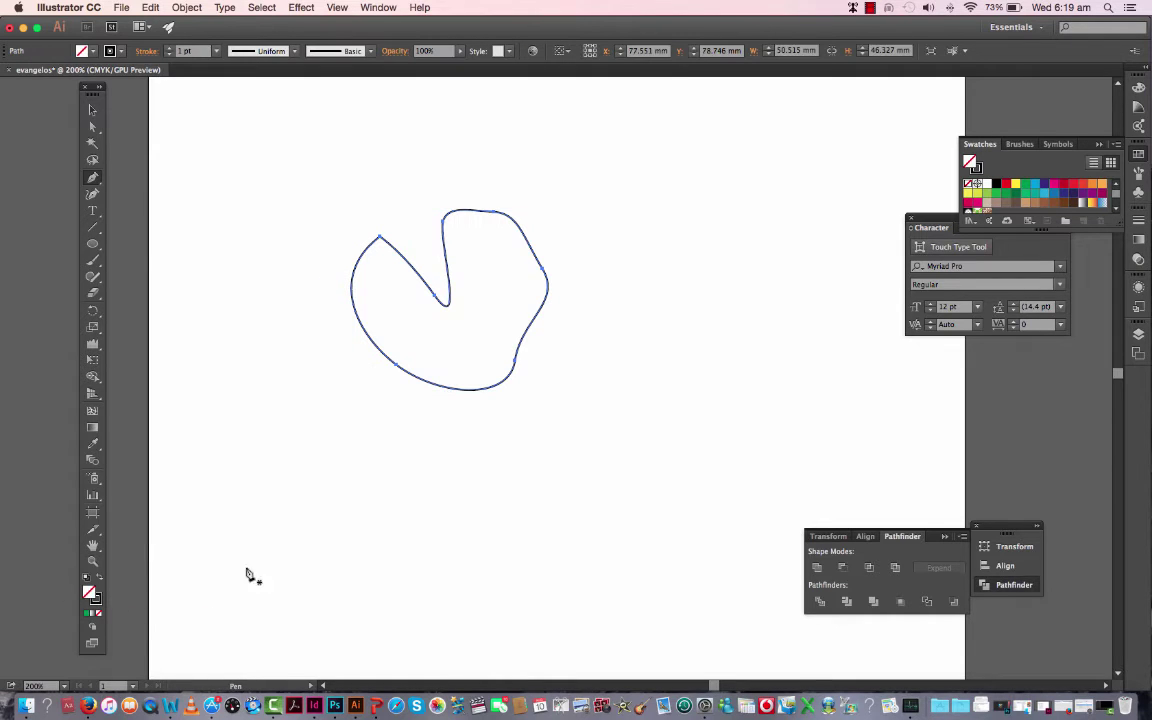
Drag the curve's anchors and handles with Direct Selection to reshape the notched outline.
key(a)
click(376, 244)
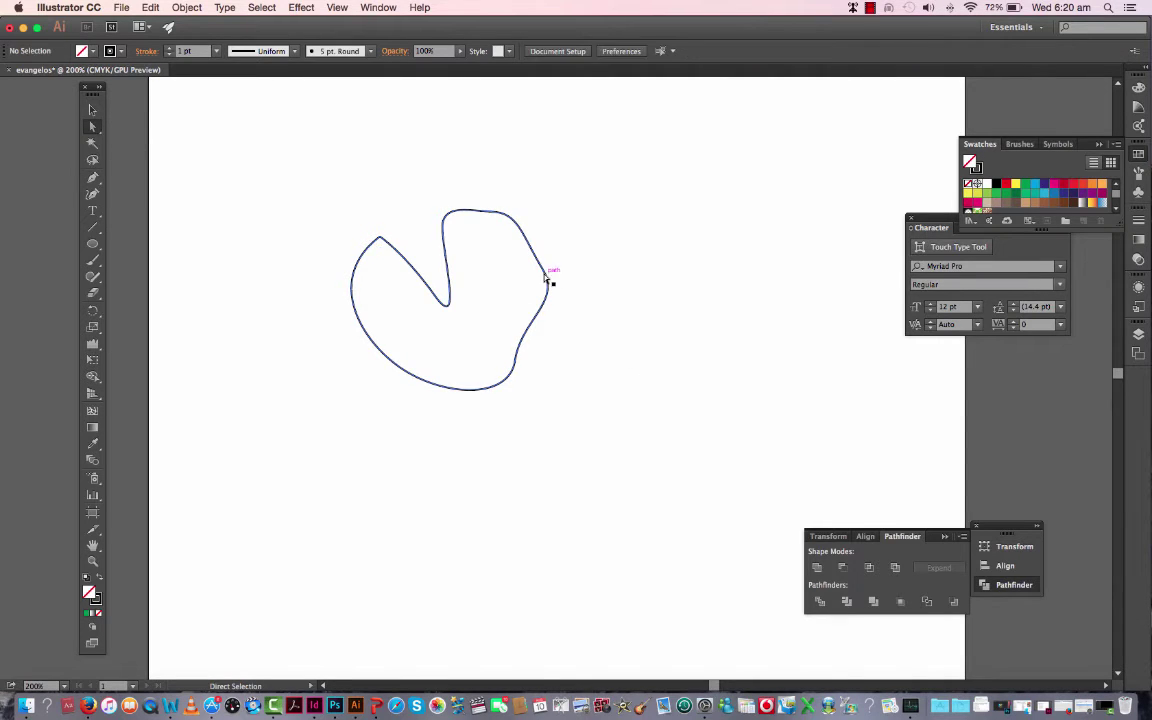
drag(544, 268, 557, 268)
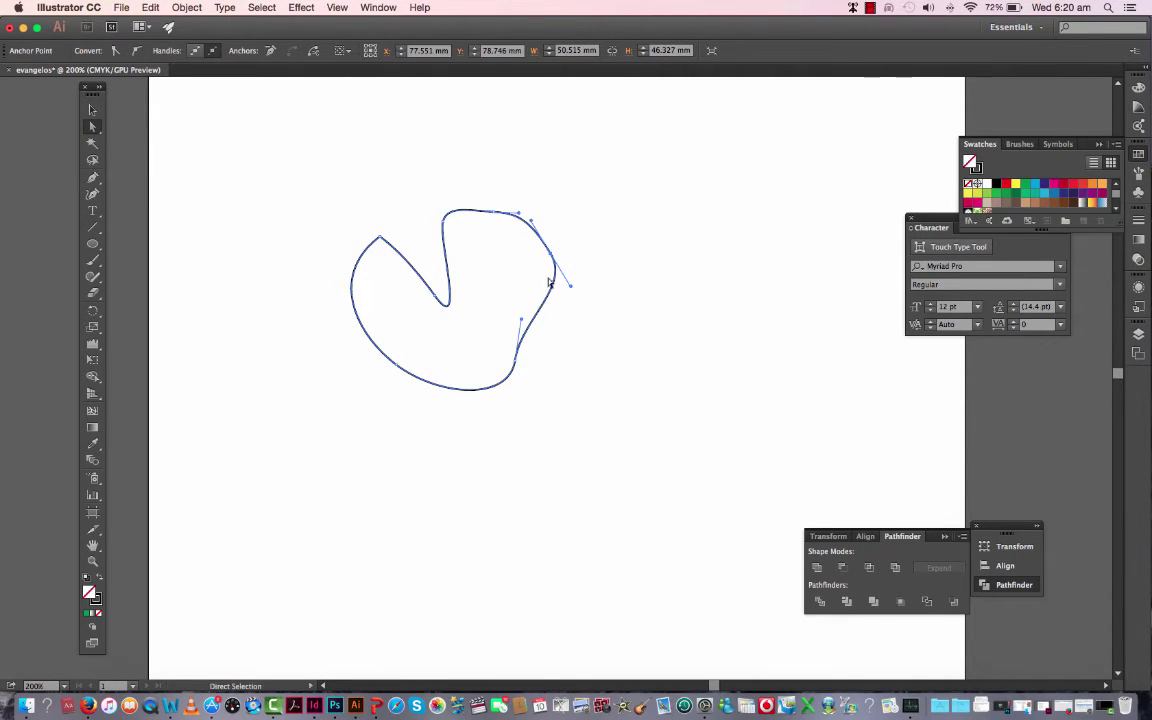
drag(516, 366, 540, 362)
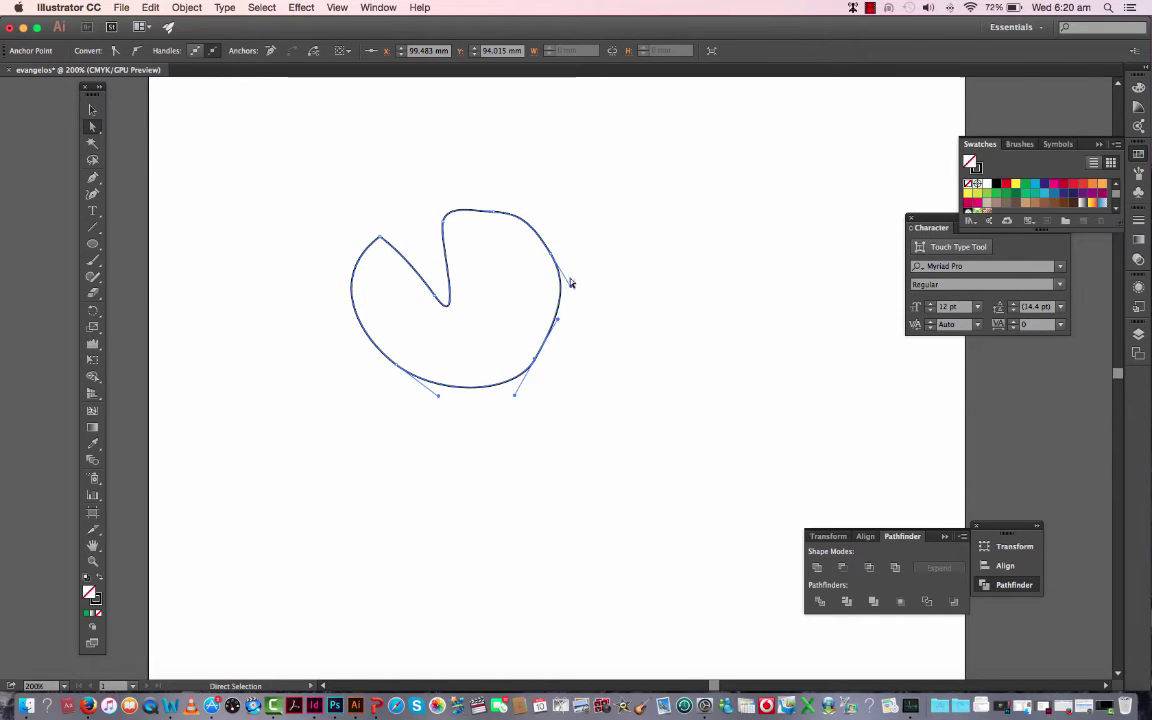
mouse_move(557, 257)
mouse_down()
mouse_move(557, 247)
mouse_move(604, 332)
mouse_move(578, 266)
mouse_up()
drag(534, 211, 432, 178)
drag(385, 246, 381, 212)
Select the whole curved shape and delete it.
click(334, 175)
key(v)
click(352, 262)
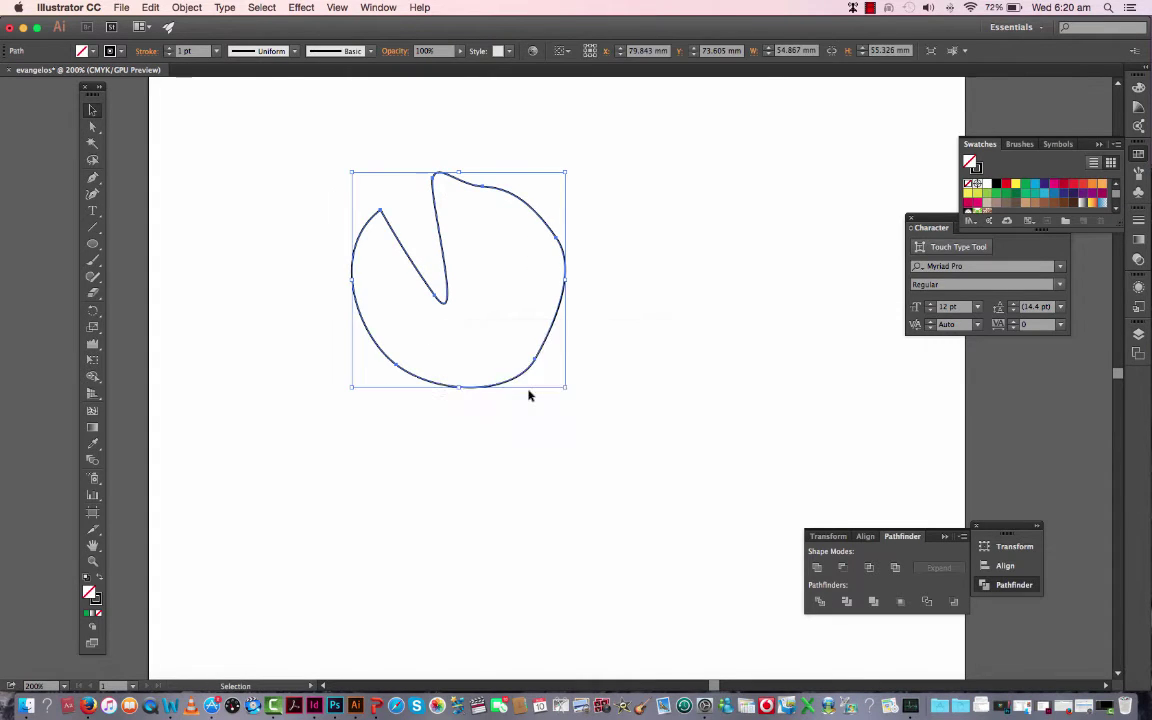
key(Delete)
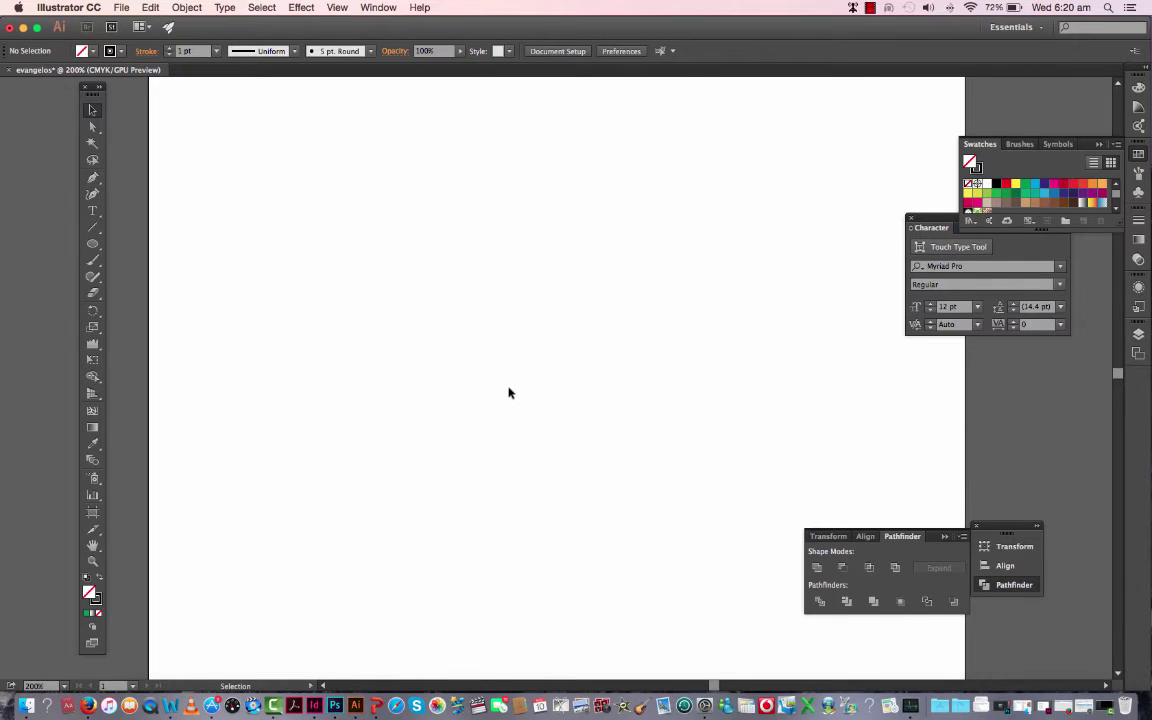
Confirm Pathfinder is shown, choose the Rectangle Tool, and draw a roughly 50.3 × 64.4 mm trial rectangle.
click(378, 8)
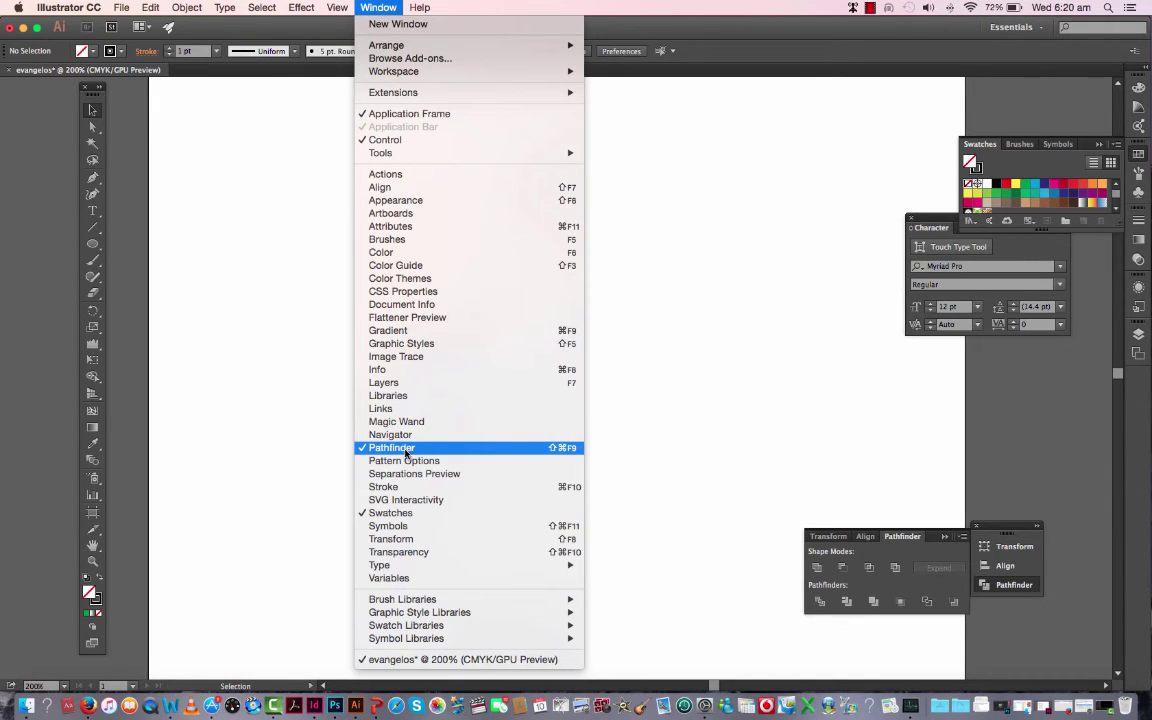
click(750, 435)
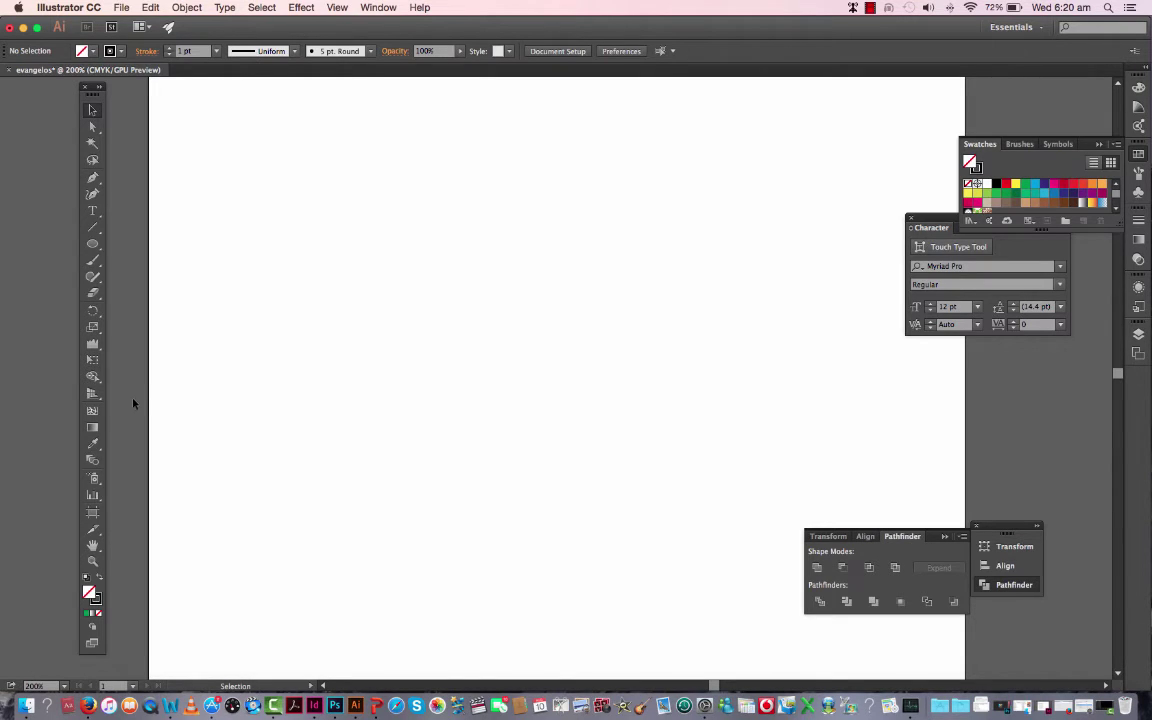
click(93, 244)
click(93, 245)
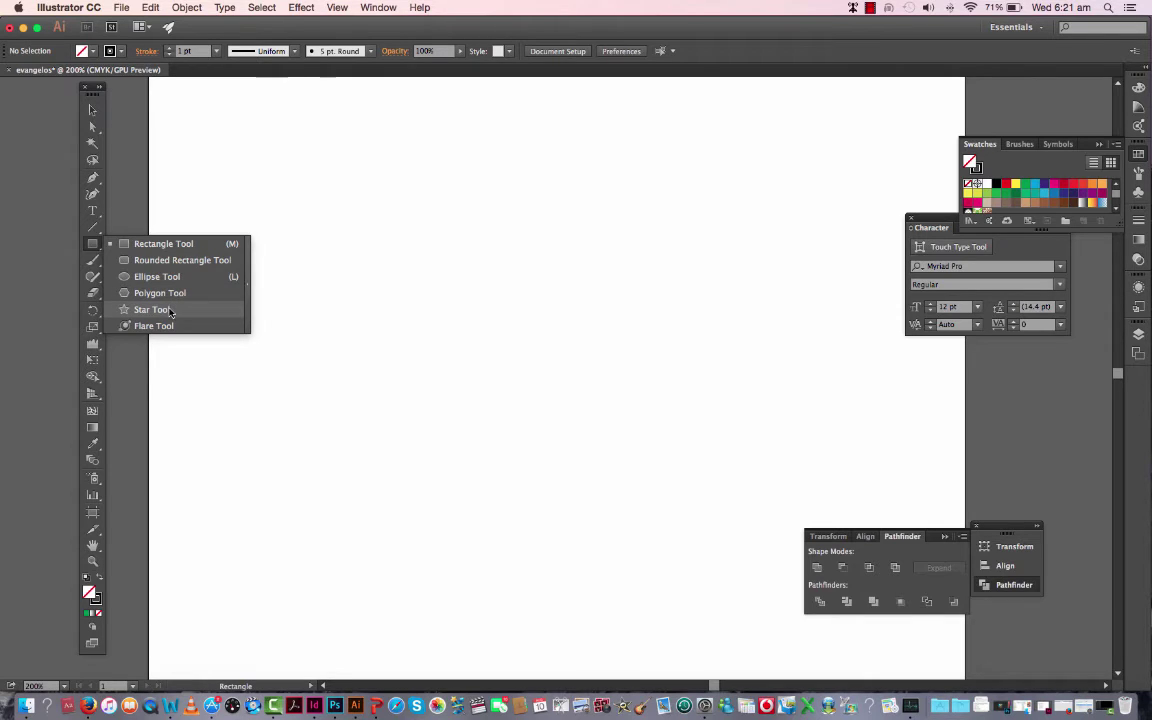
drag(171, 311, 335, 242)
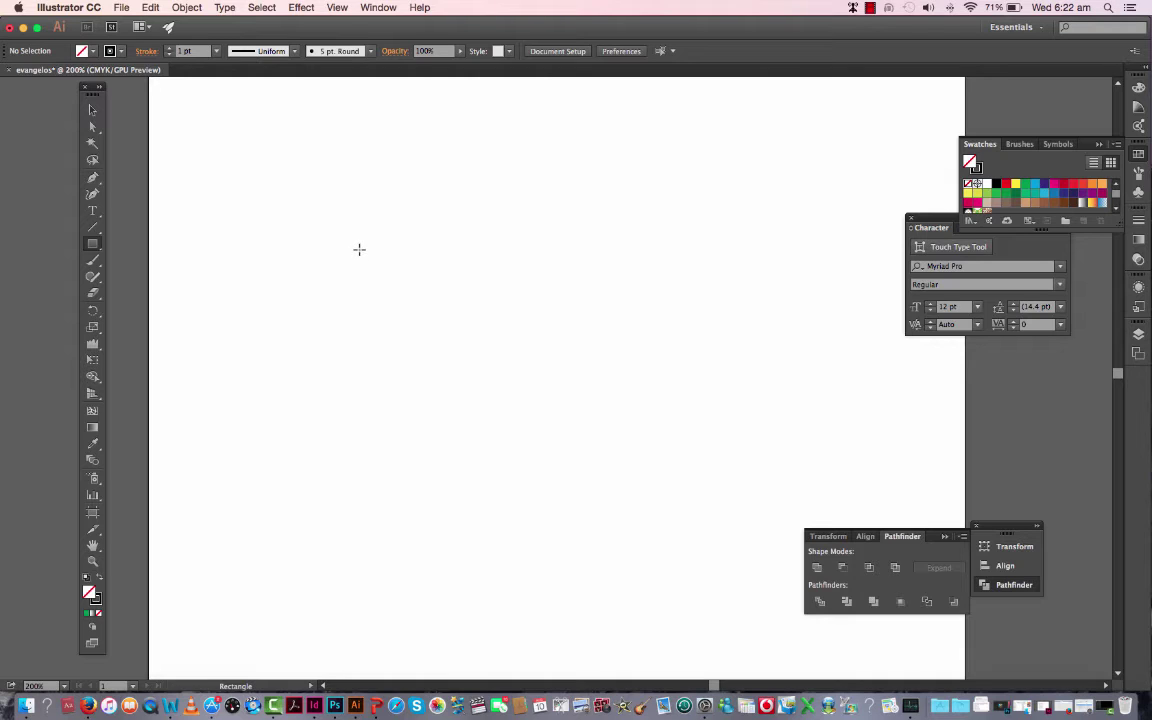
drag(306, 235, 502, 483)
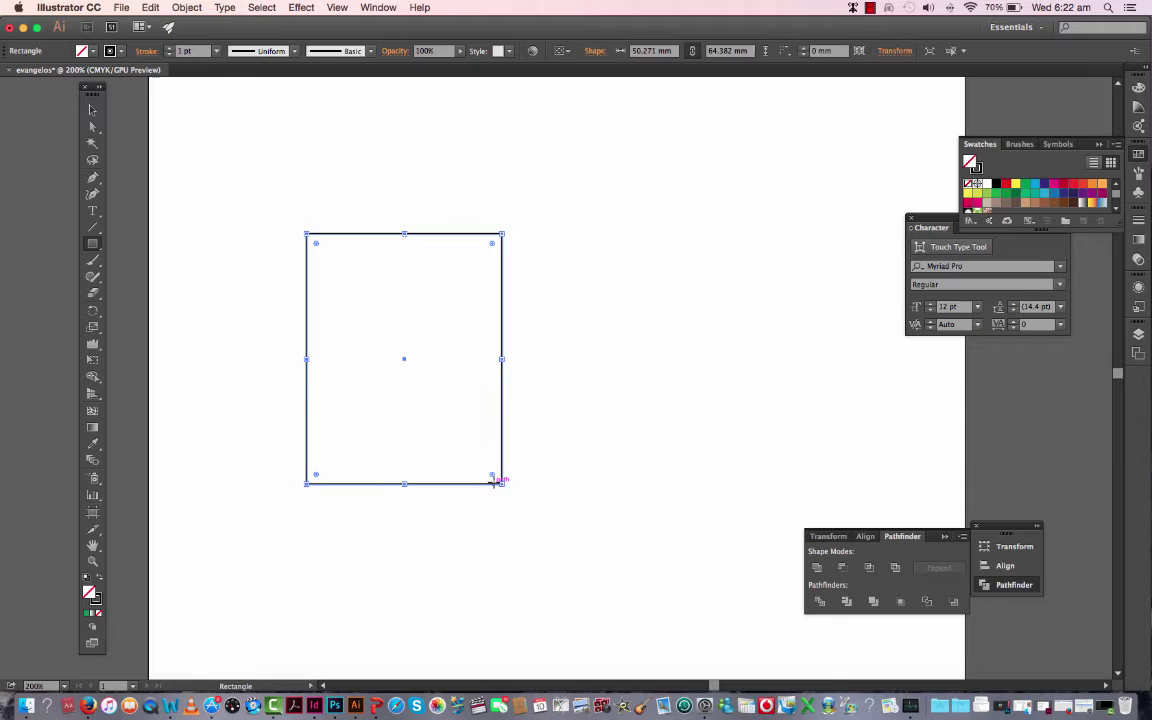
Delete the trial rectangle and create a 10 × 20 mm rectangle by exact size.
key(Delete)
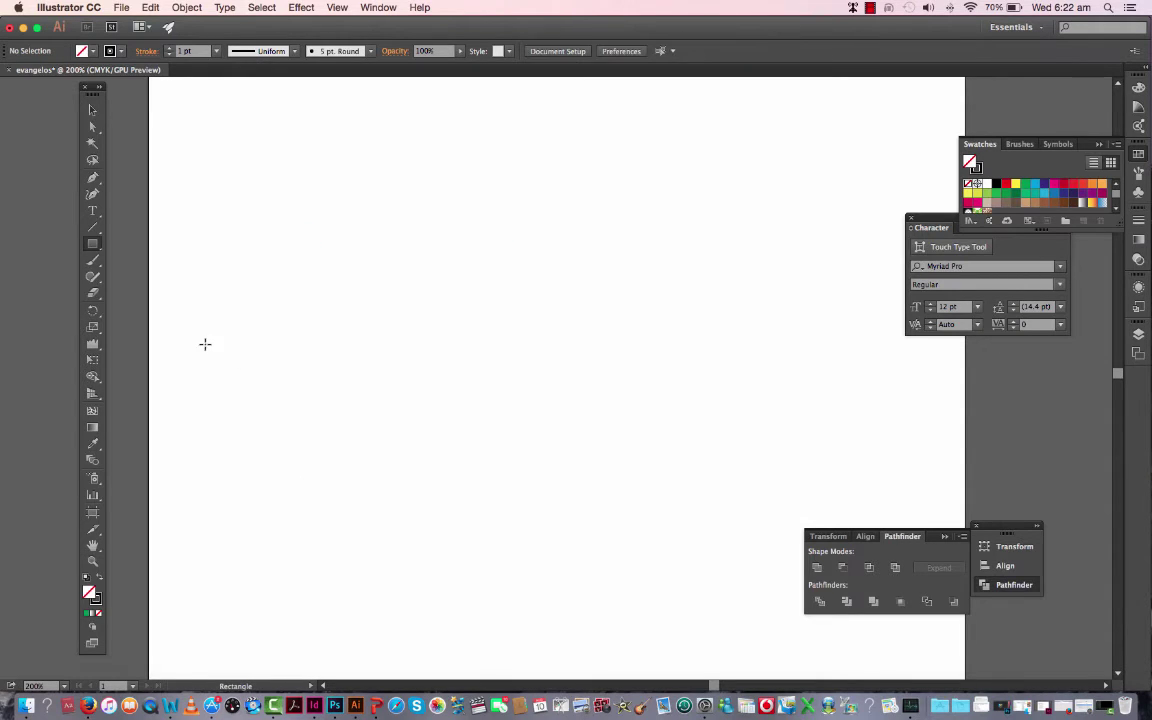
click(371, 257)
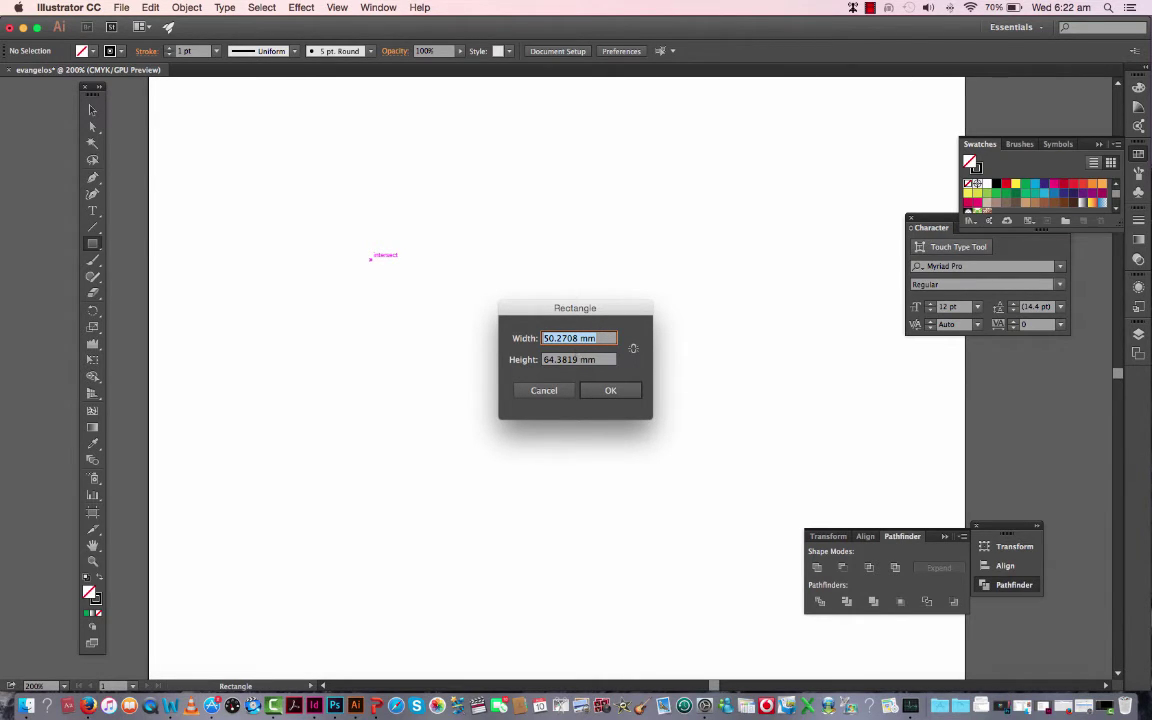
text(10)
double_click(549, 359)
text(20)
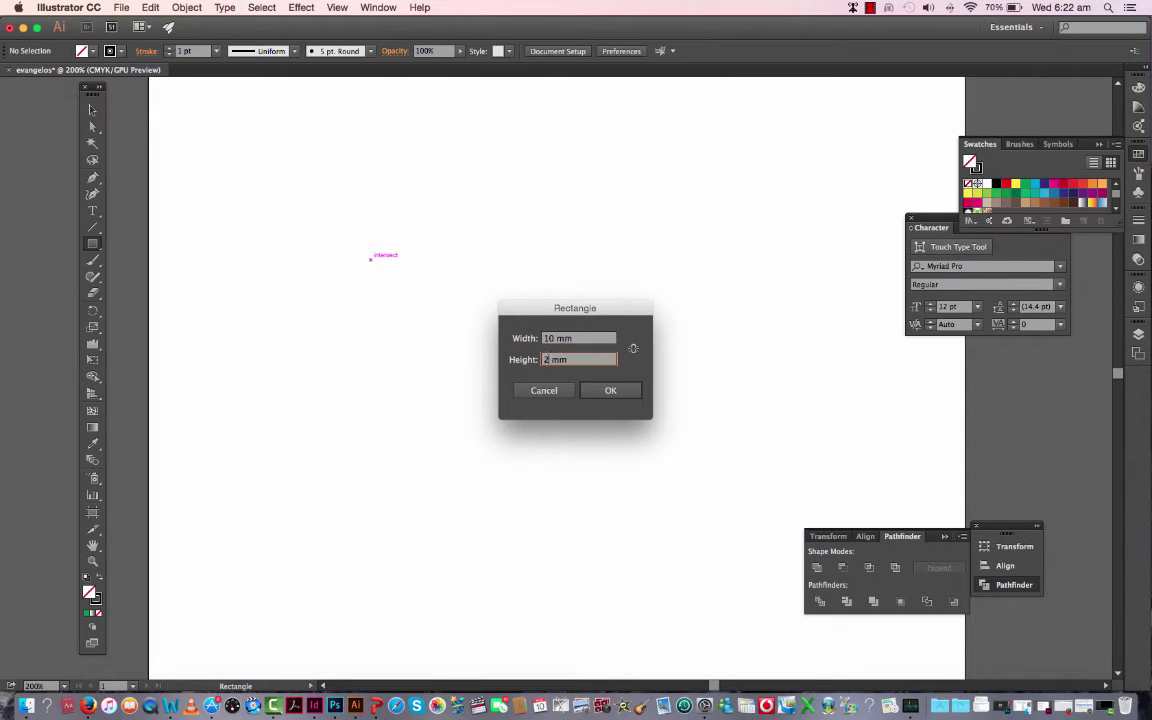
key(Return)
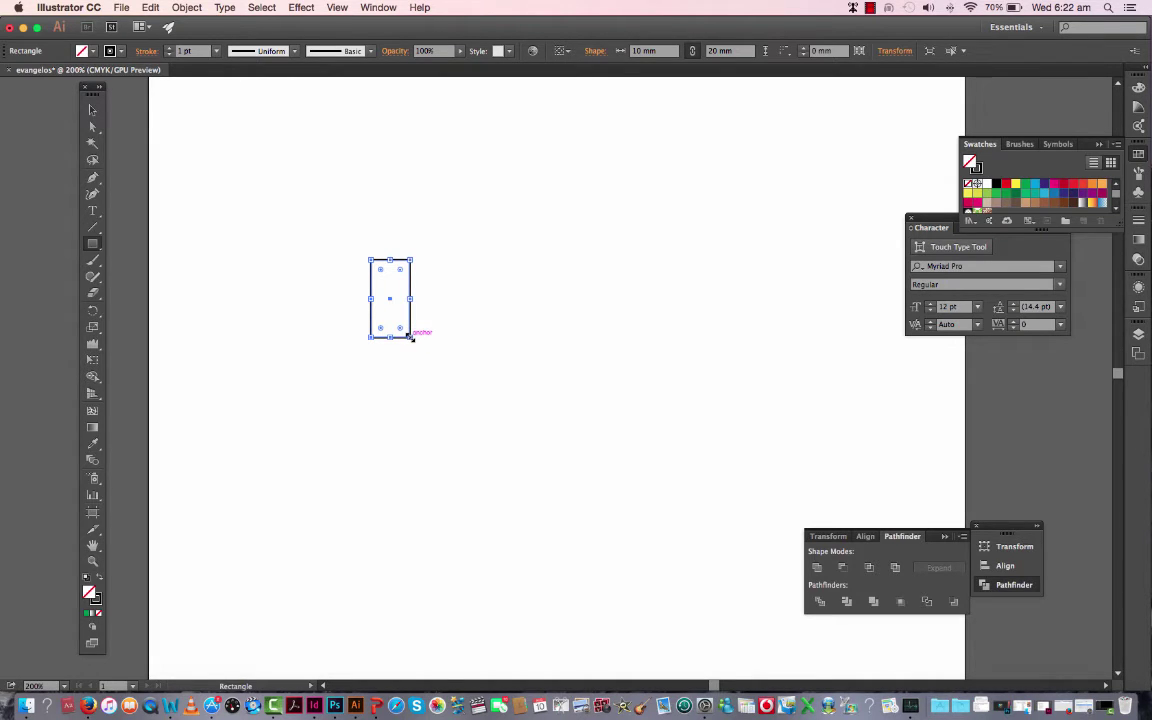
Drag the rectangle's handles until it becomes a 36.794 × 36.794 mm square.
drag(410, 337, 496, 460)
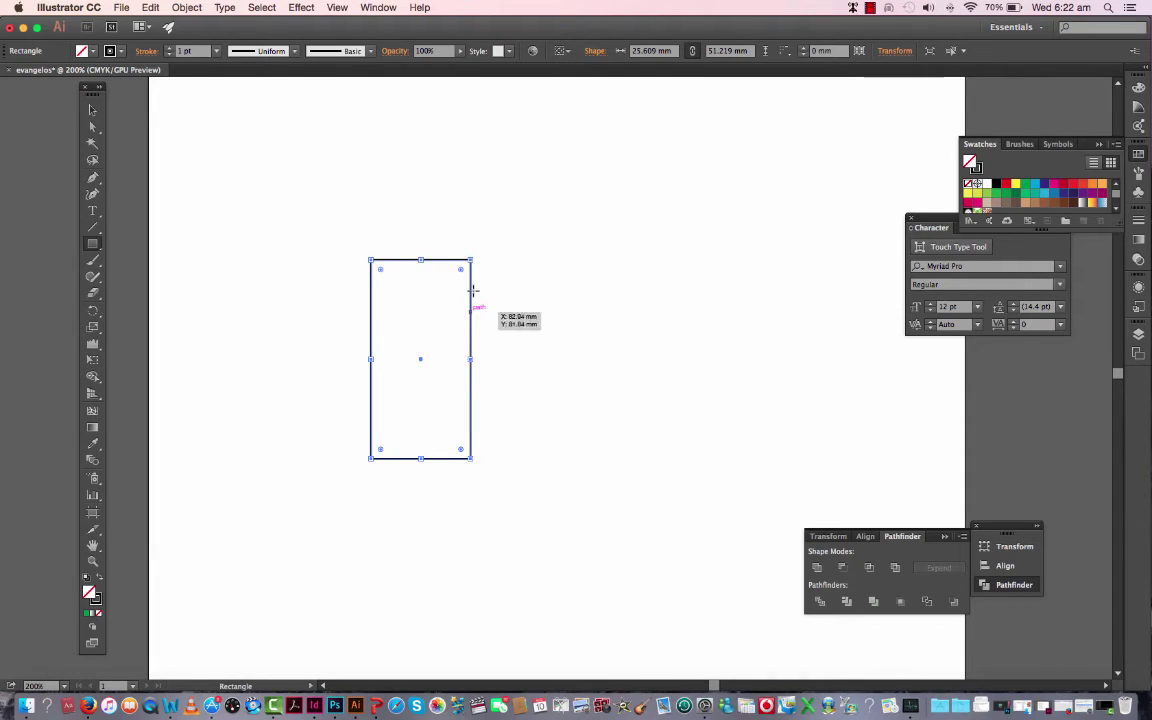
drag(472, 257, 530, 195)
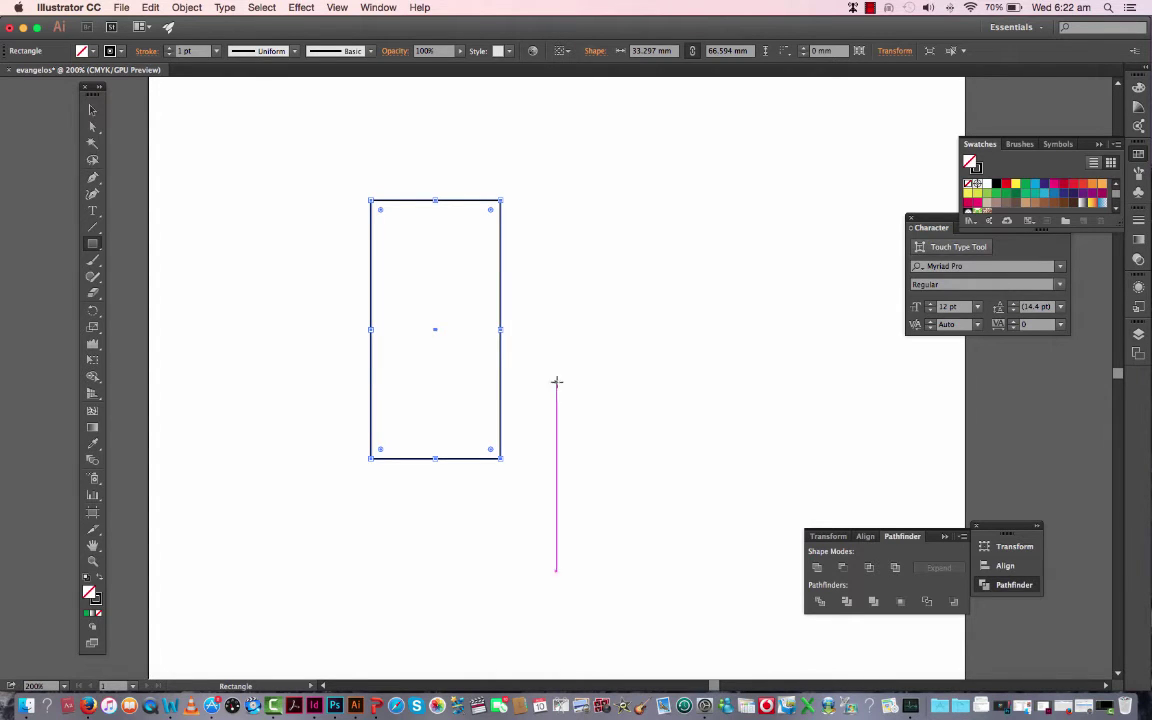
drag(500, 458, 443, 343)
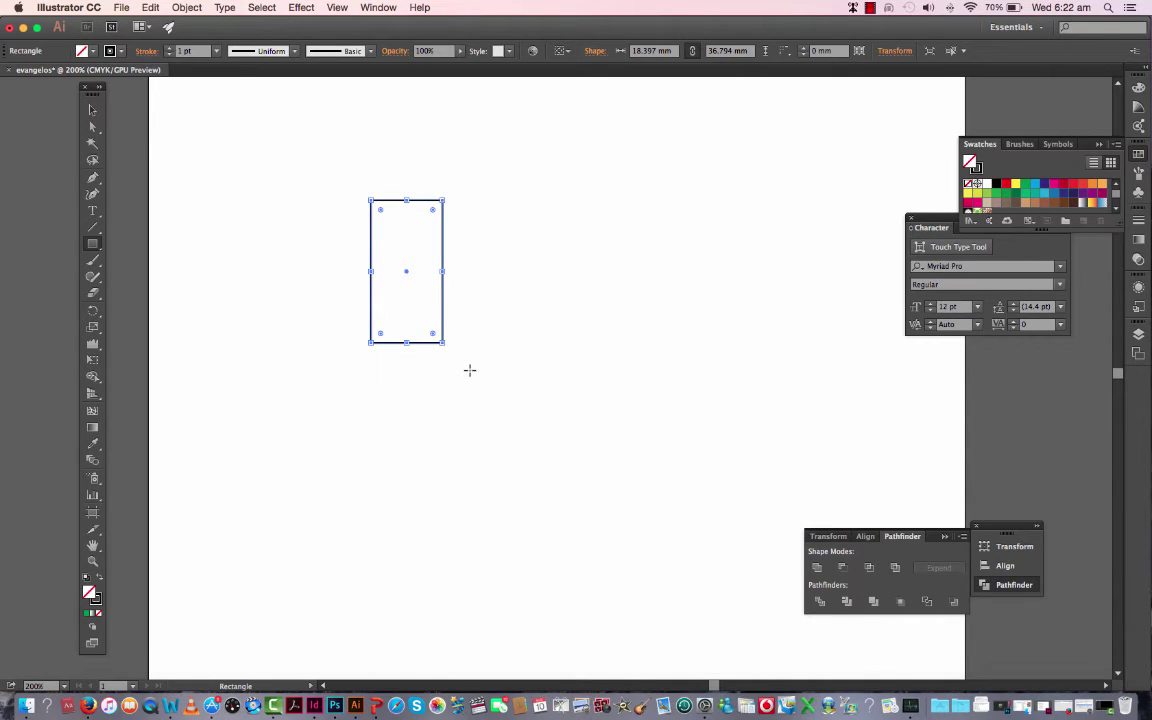
drag(443, 271, 515, 271)
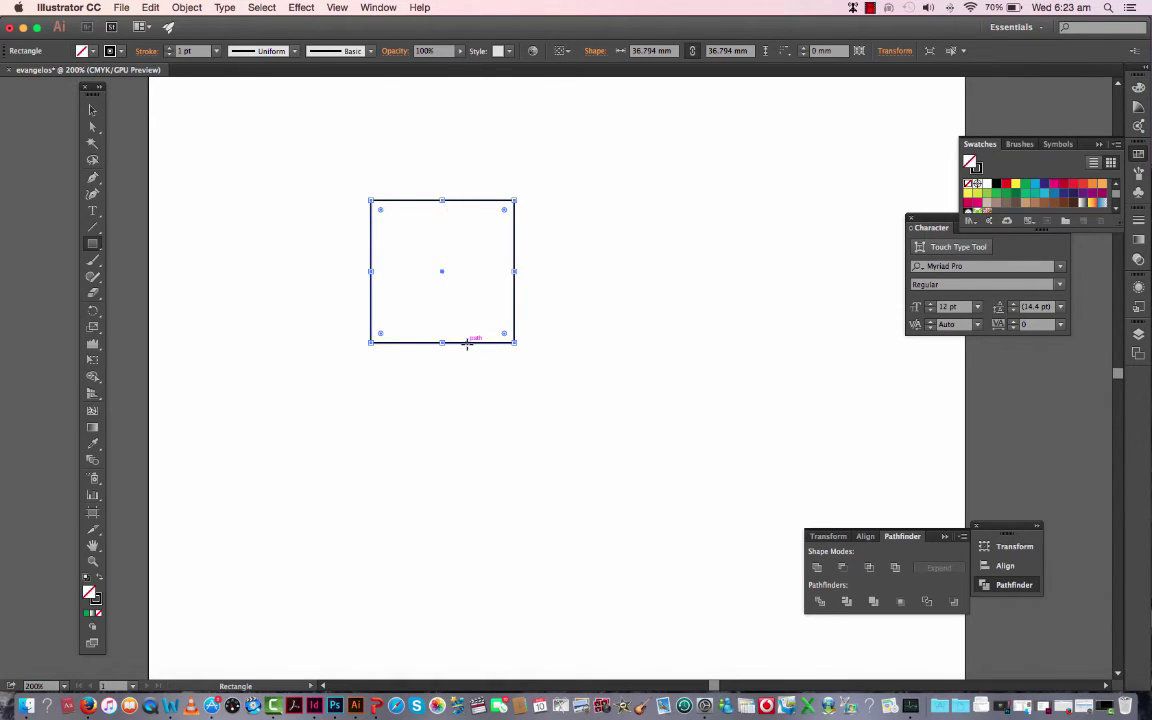
click(93, 245)
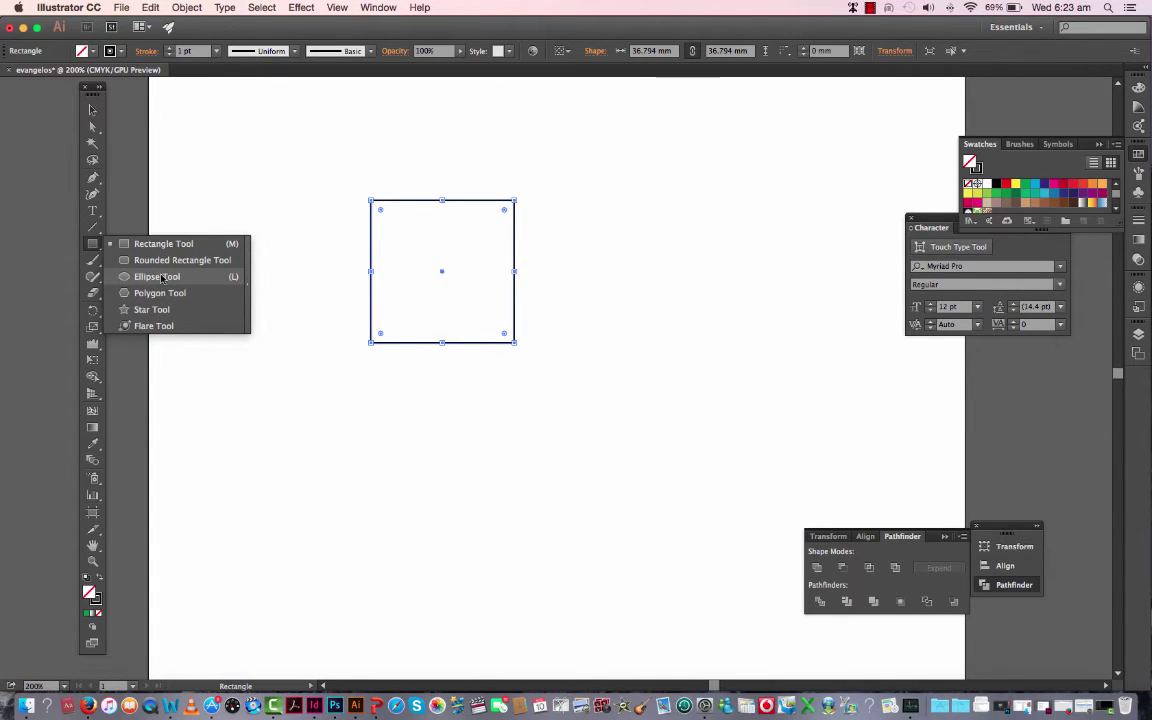
Create a triangle with the Star Tool set to 3 points.
click(152, 309)
click(259, 390)
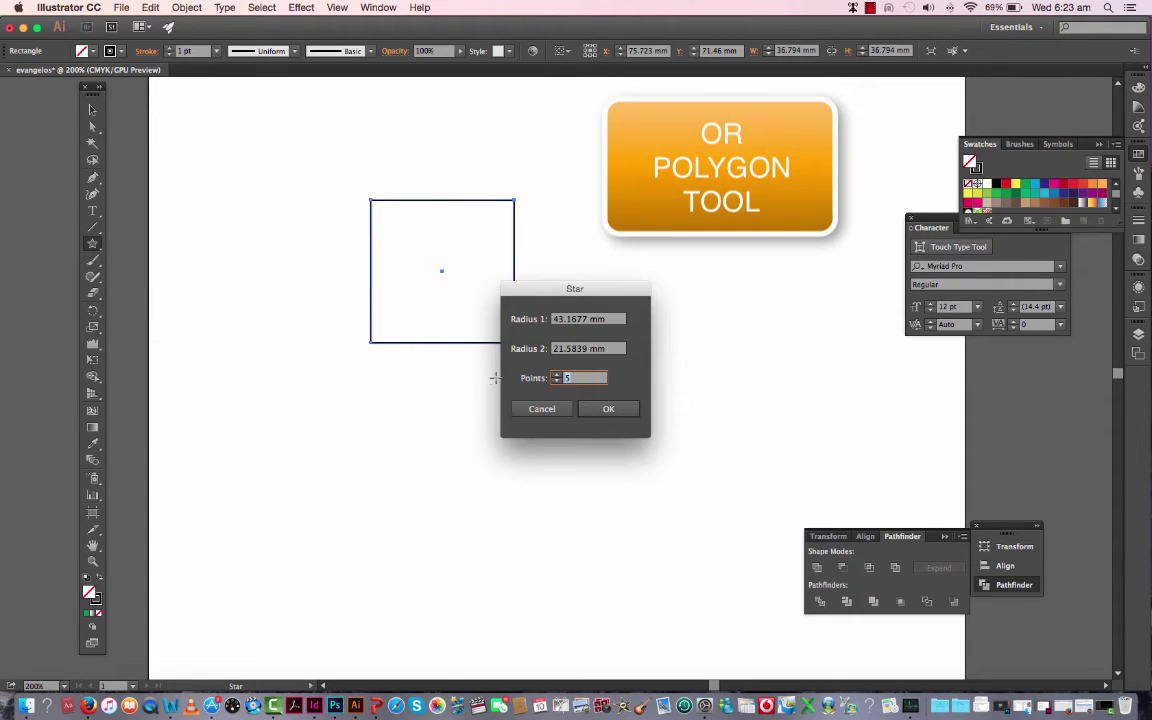
click(606, 410)
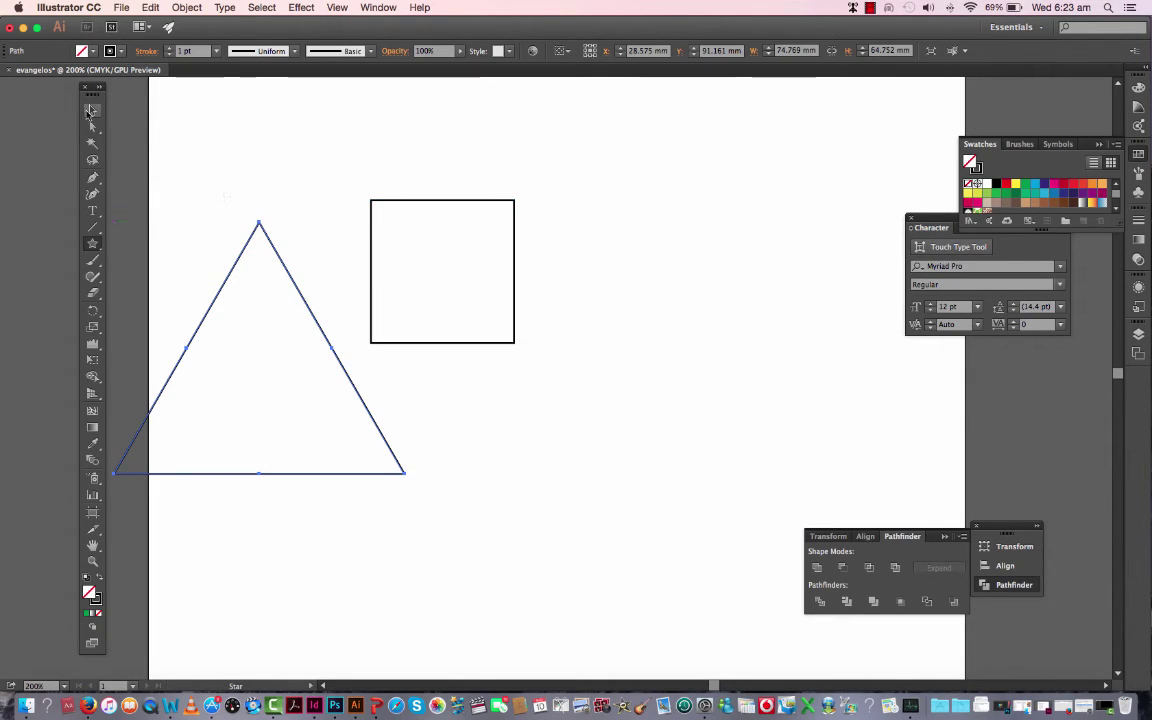
Move the triangle onto the square and scale it to the square's 36.794 mm width.
click(92, 109)
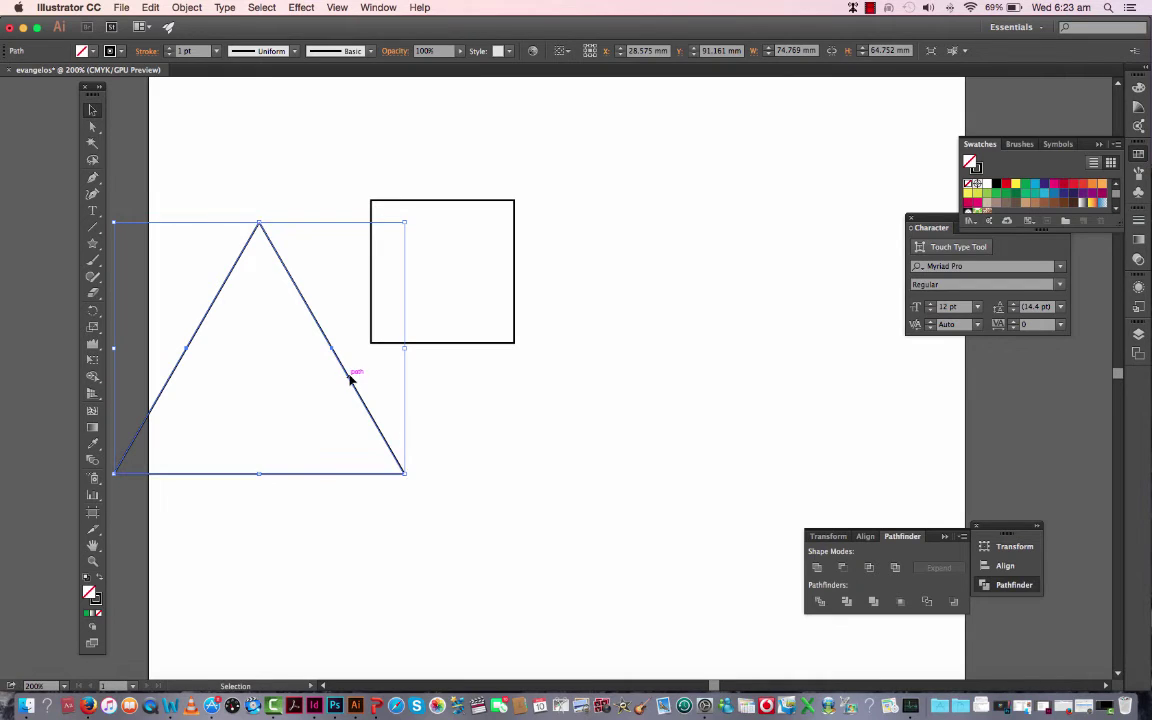
drag(350, 377, 619, 152)
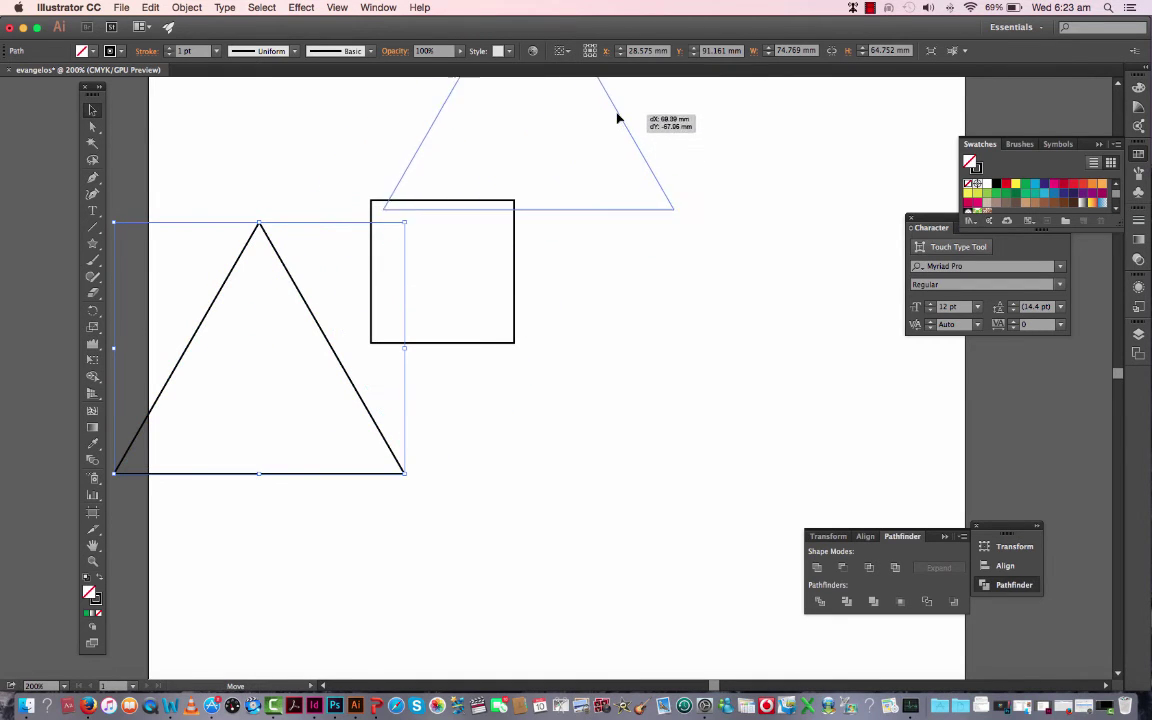
drag(617, 118, 606, 110)
scroll(599, 288, up, 5)
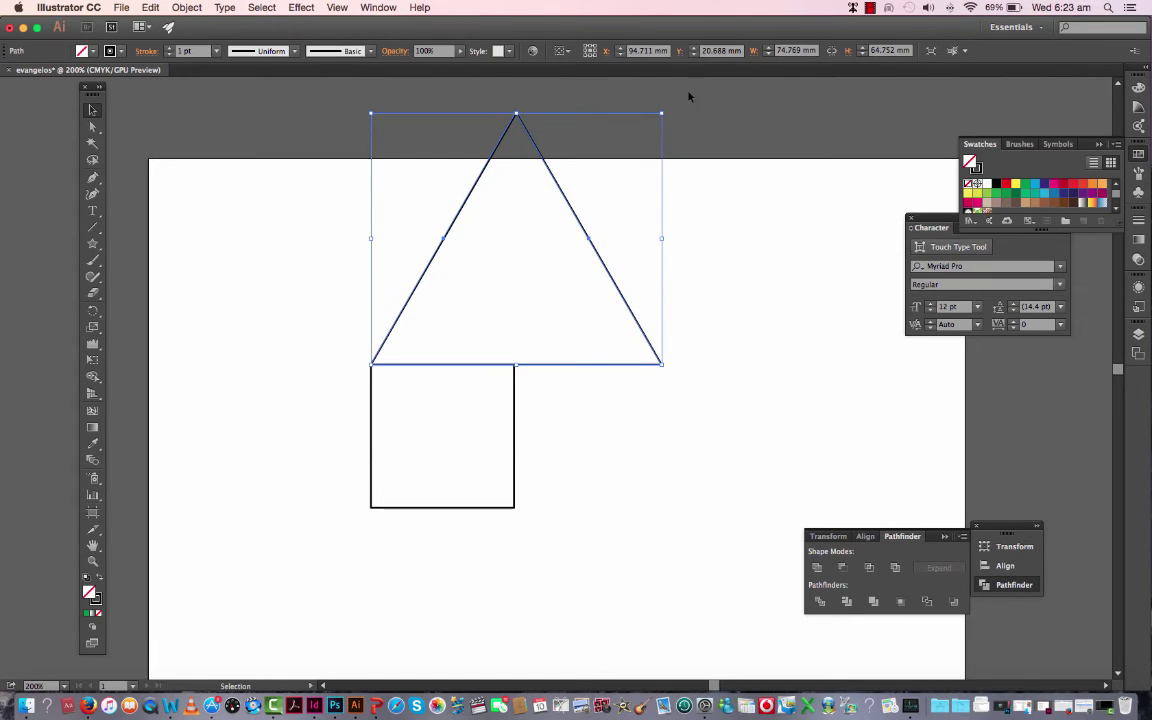
drag(662, 114, 514, 226)
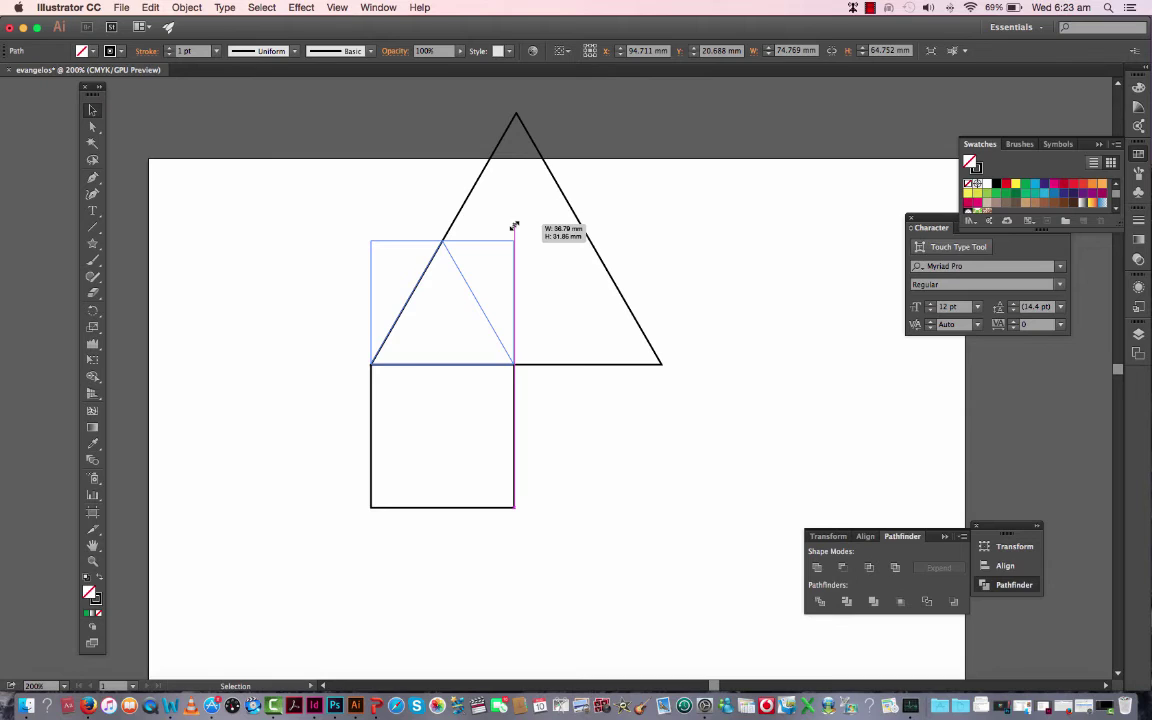
drag(514, 226, 512, 226)
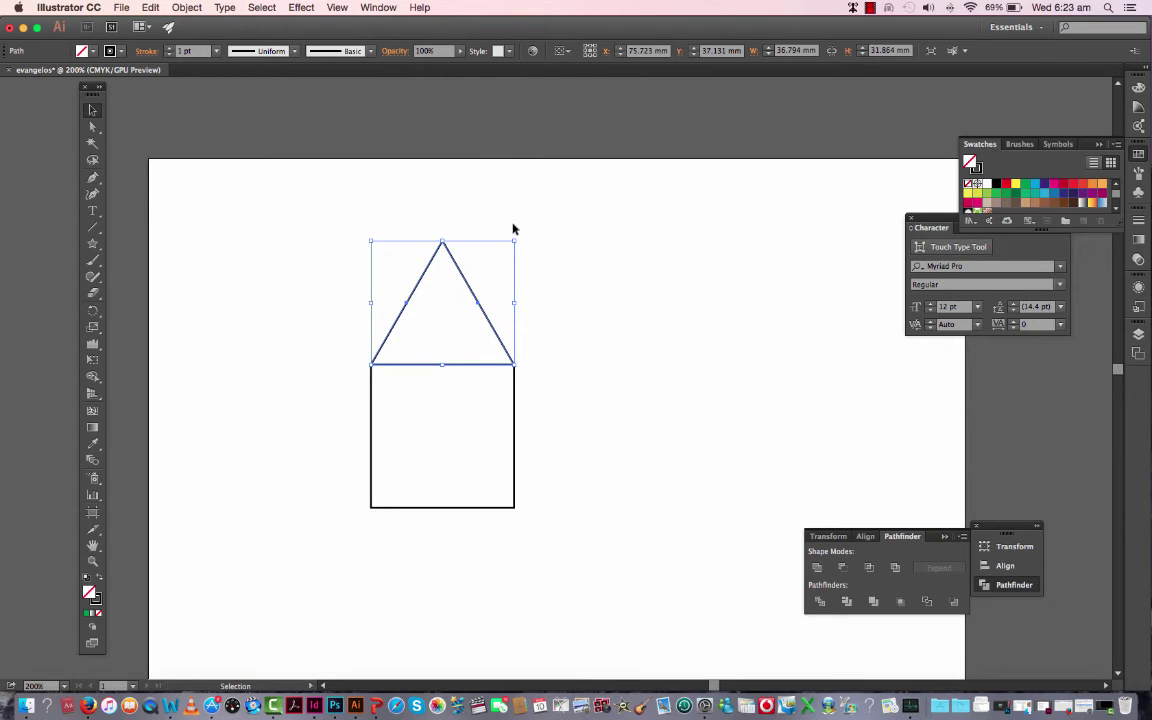
Flatten the triangle into a low roof by dragging its top handle down.
click(570, 288)
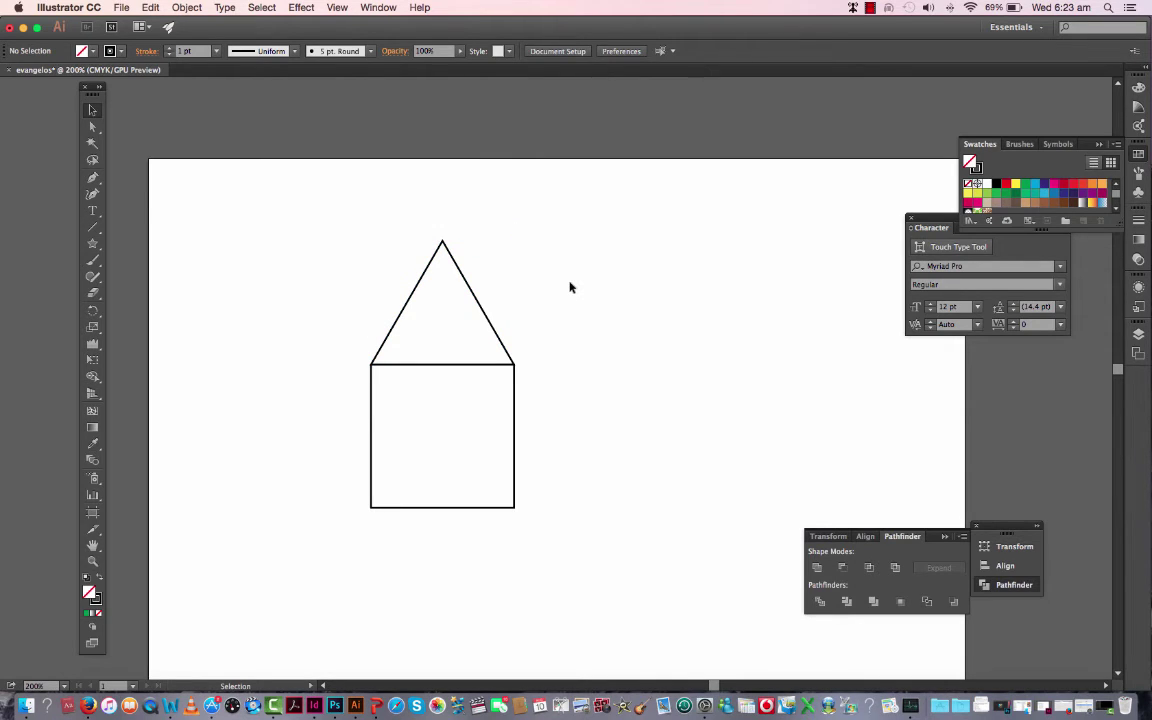
click(487, 318)
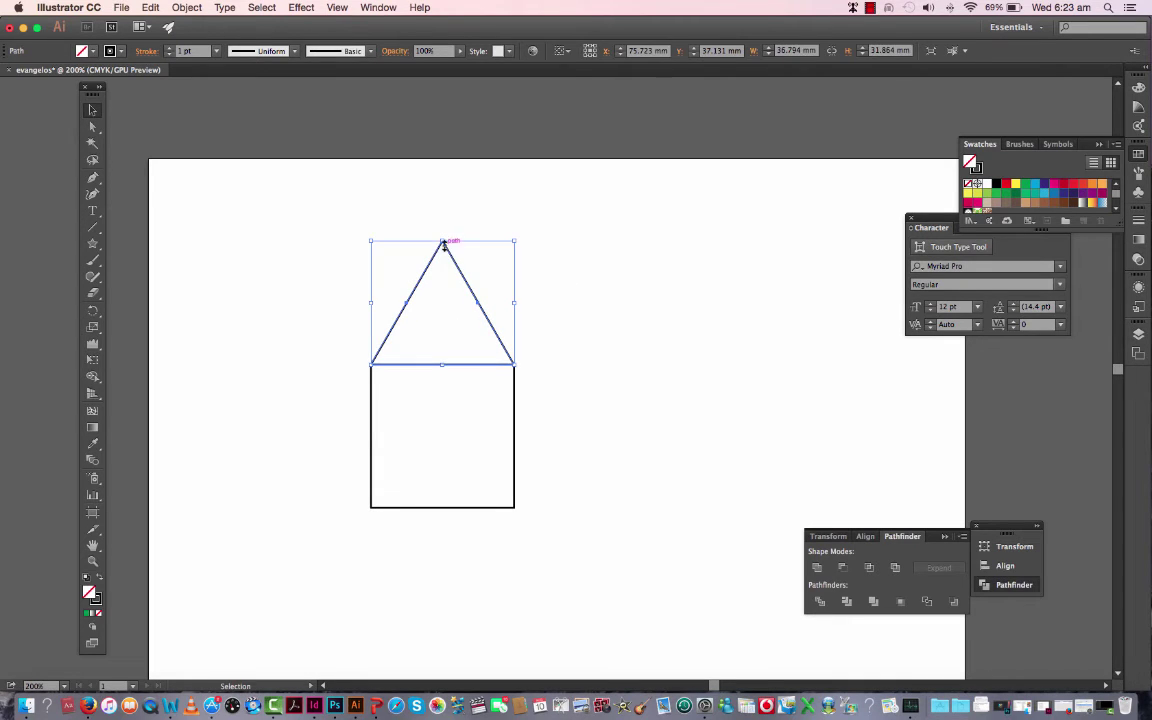
drag(443, 241, 444, 328)
click(460, 343)
click(450, 320)
click(483, 281)
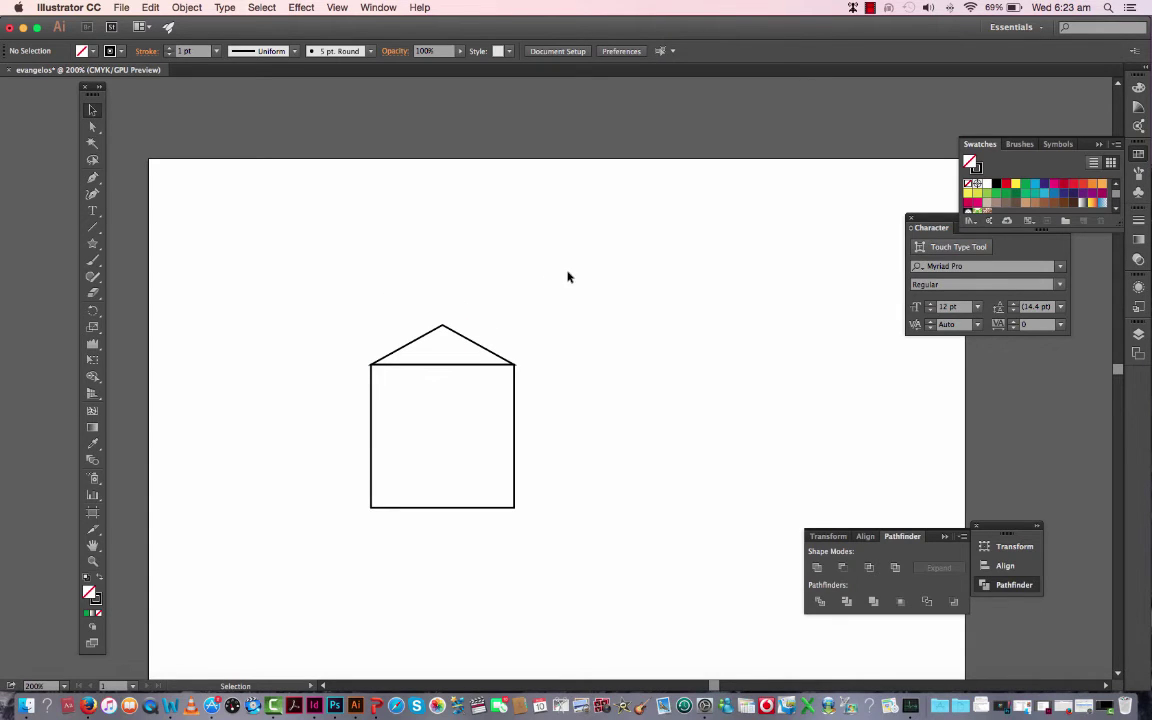
Zoom to 400% and marquee-select both the roof and the square.
key(a)
key(super+equal)
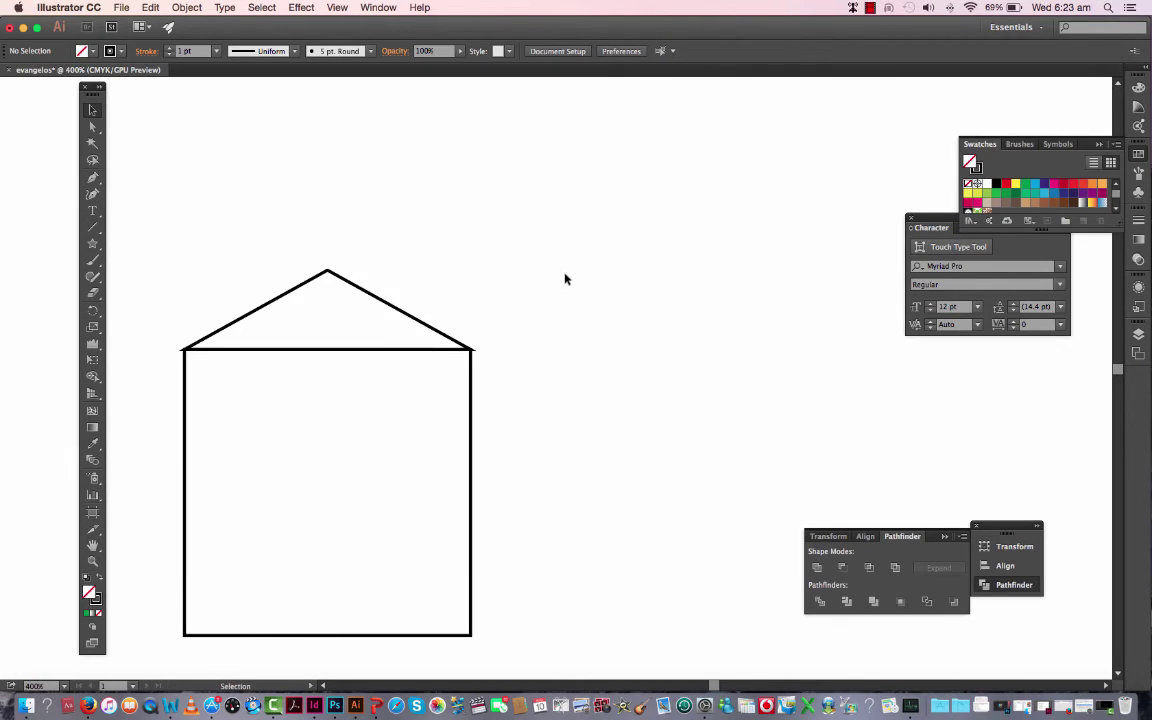
scroll(565, 279, down, 5)
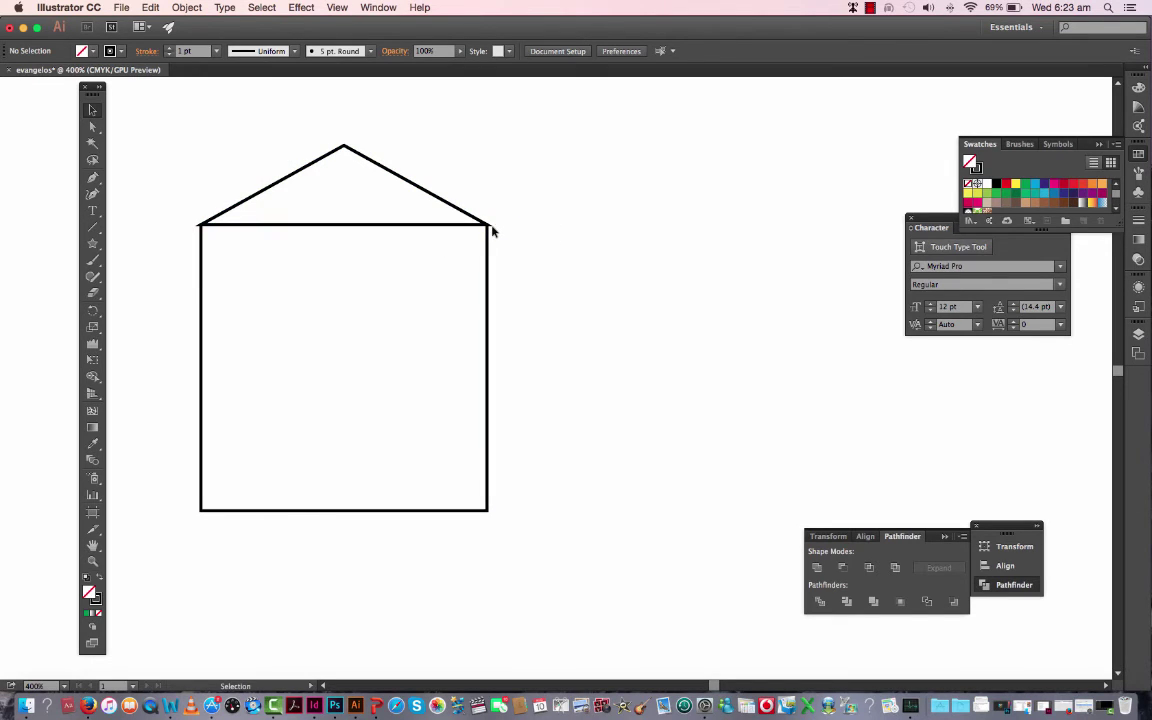
drag(491, 192, 476, 288)
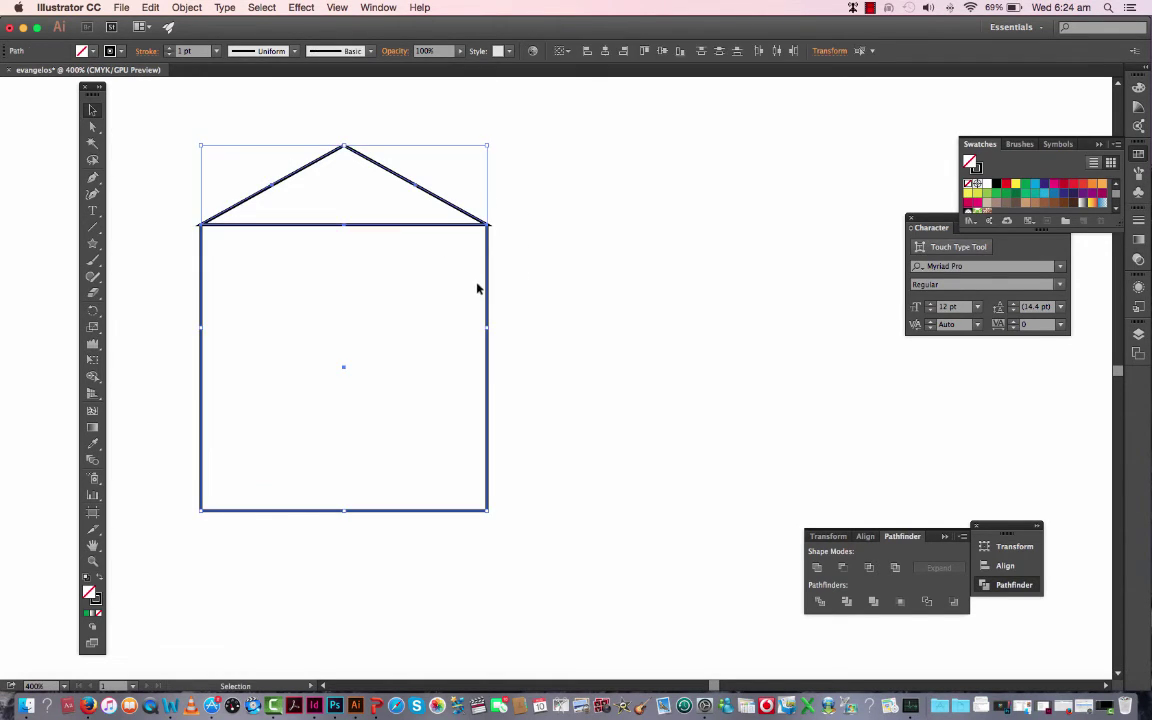
click(530, 224)
drag(532, 204, 478, 250)
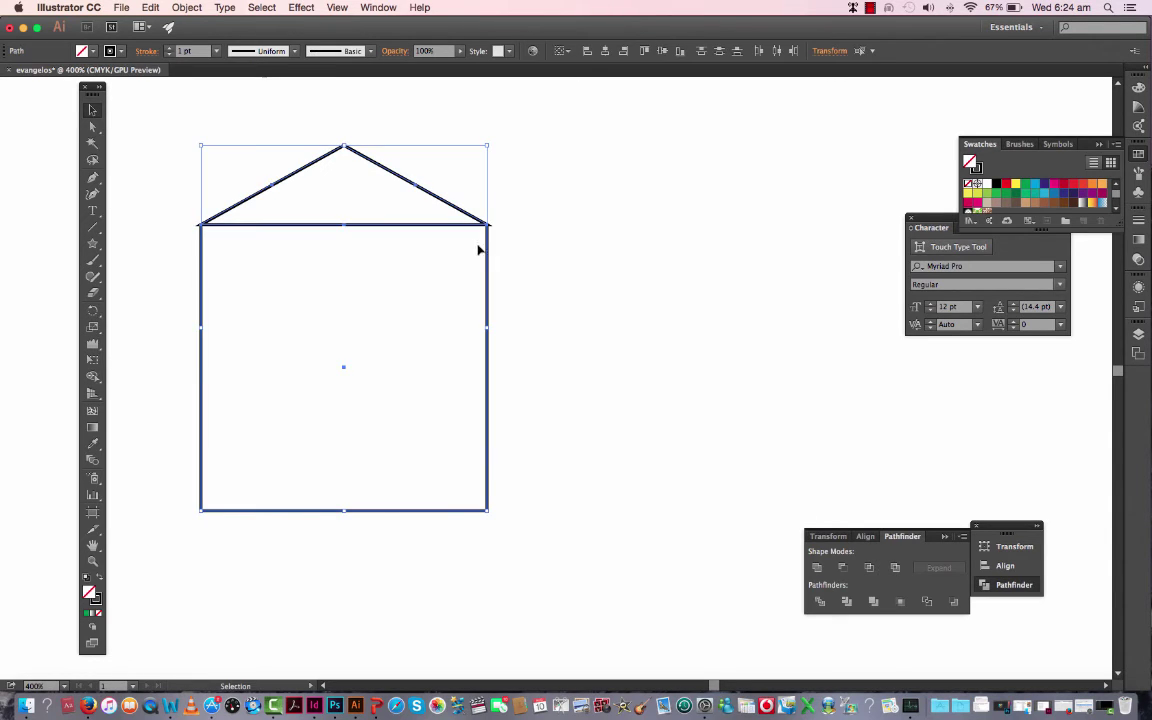
In the Stroke panel, show all options and set Round Cap and Round Join.
click(1139, 224)
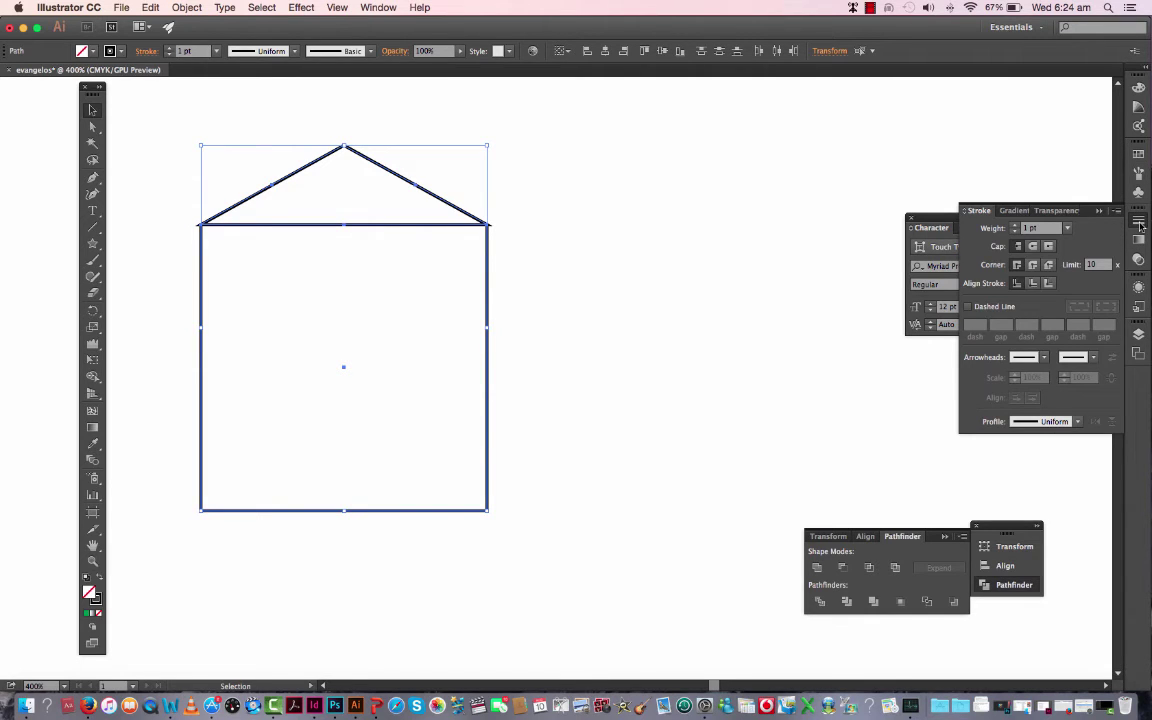
click(1099, 210)
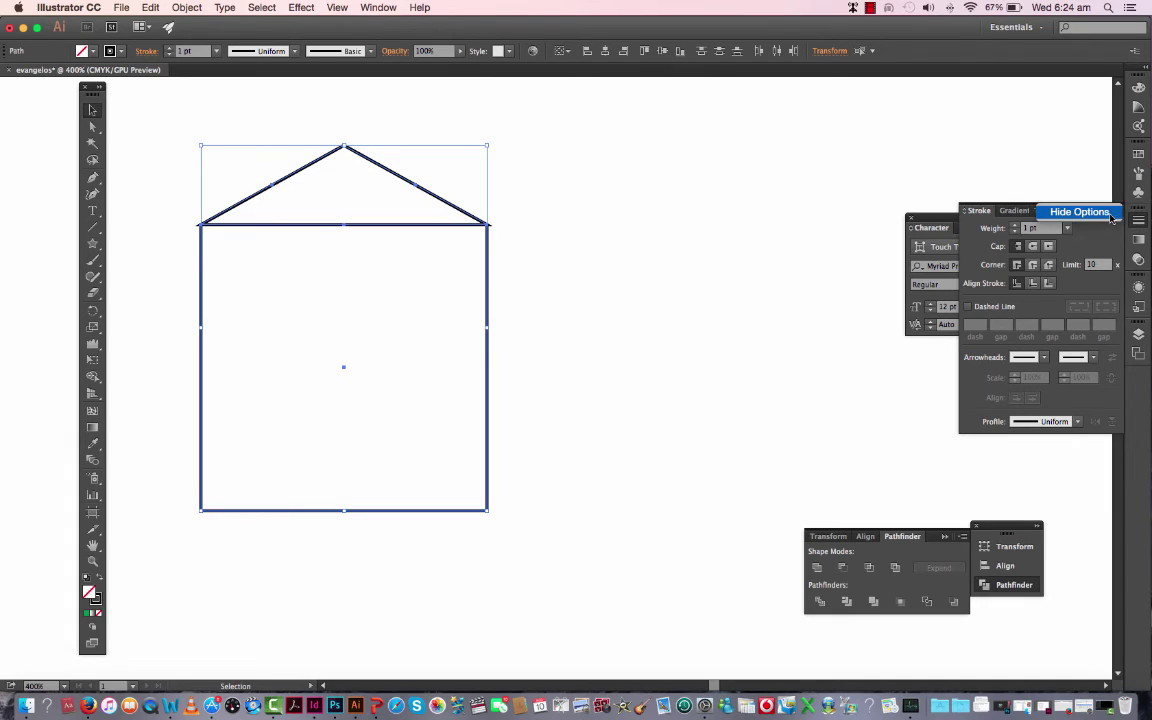
click(1106, 217)
click(1105, 213)
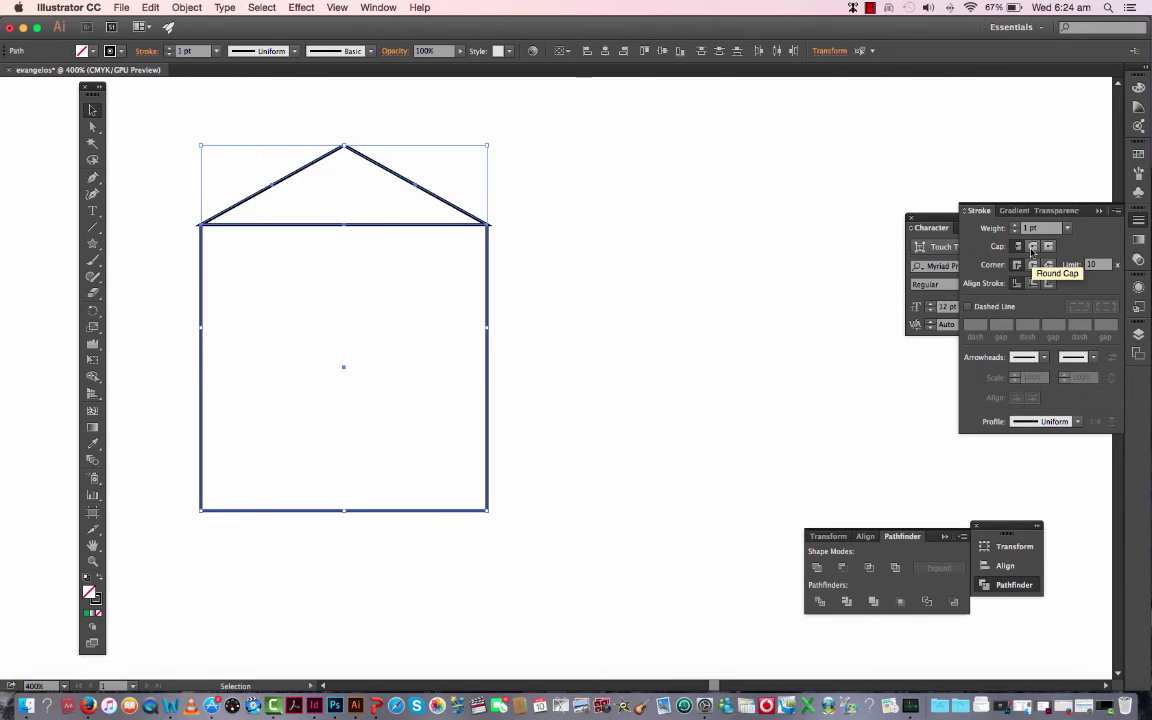
click(1033, 249)
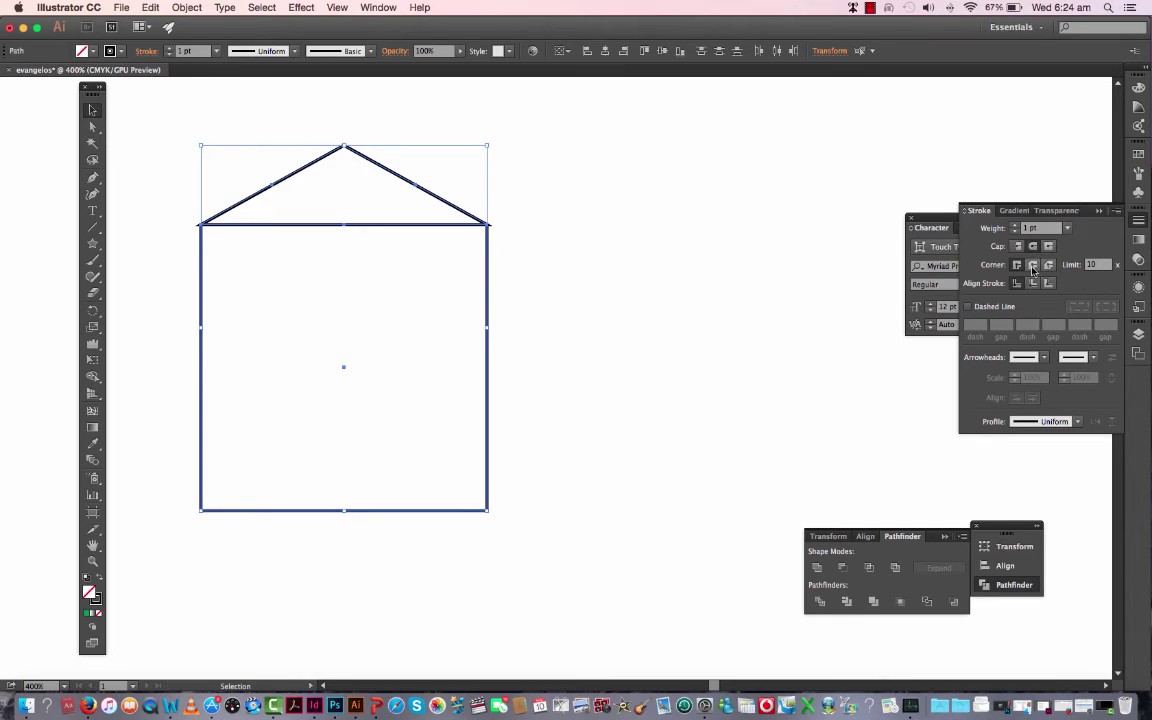
click(1034, 266)
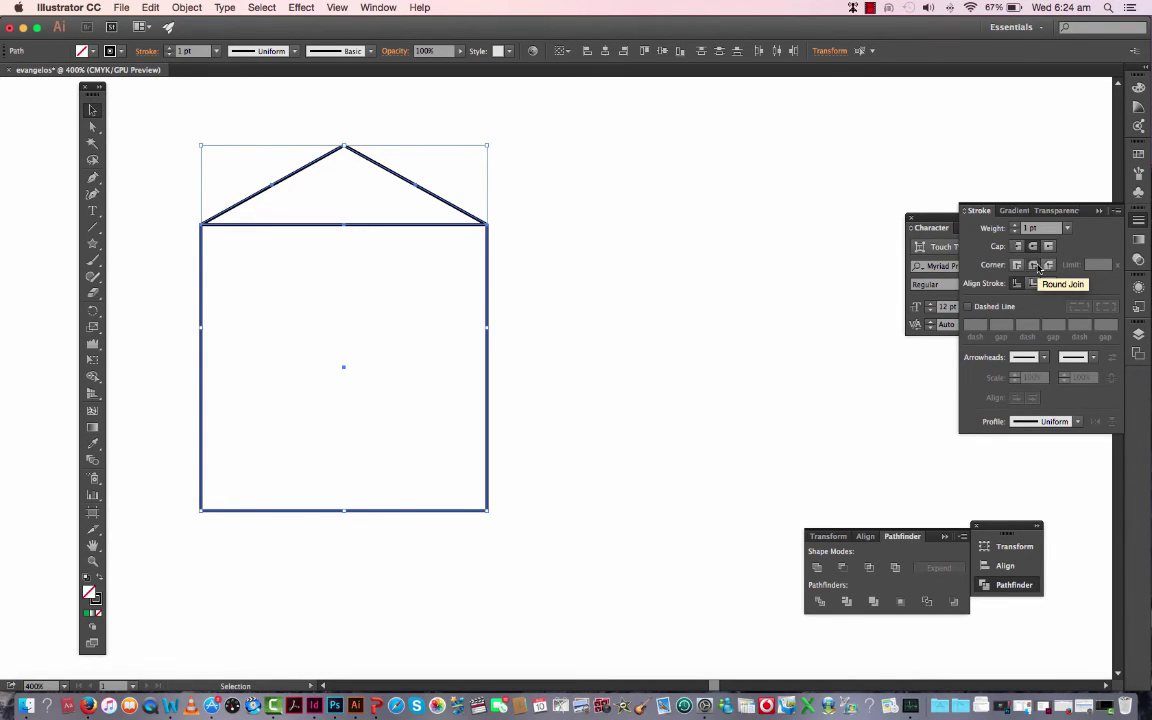
click(520, 247)
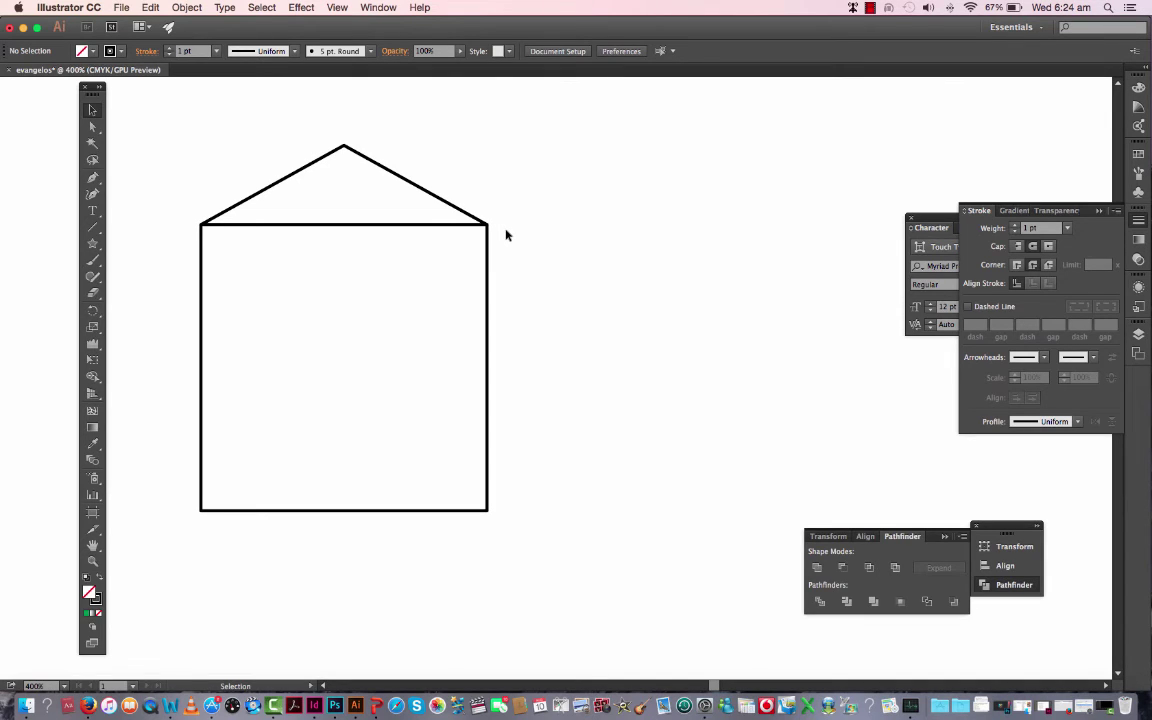
Select the roof and square together and apply the magenta swatch as their fill.
scroll(506, 234, left, 4)
scroll(506, 234, up, 1)
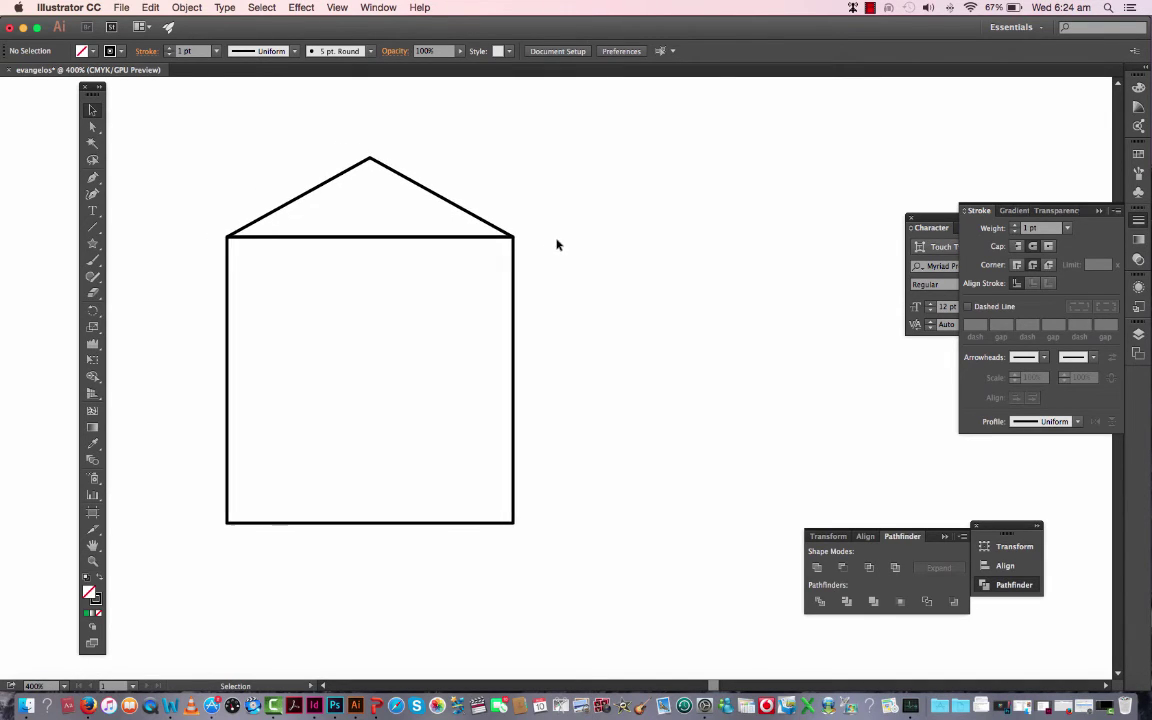
click(459, 200)
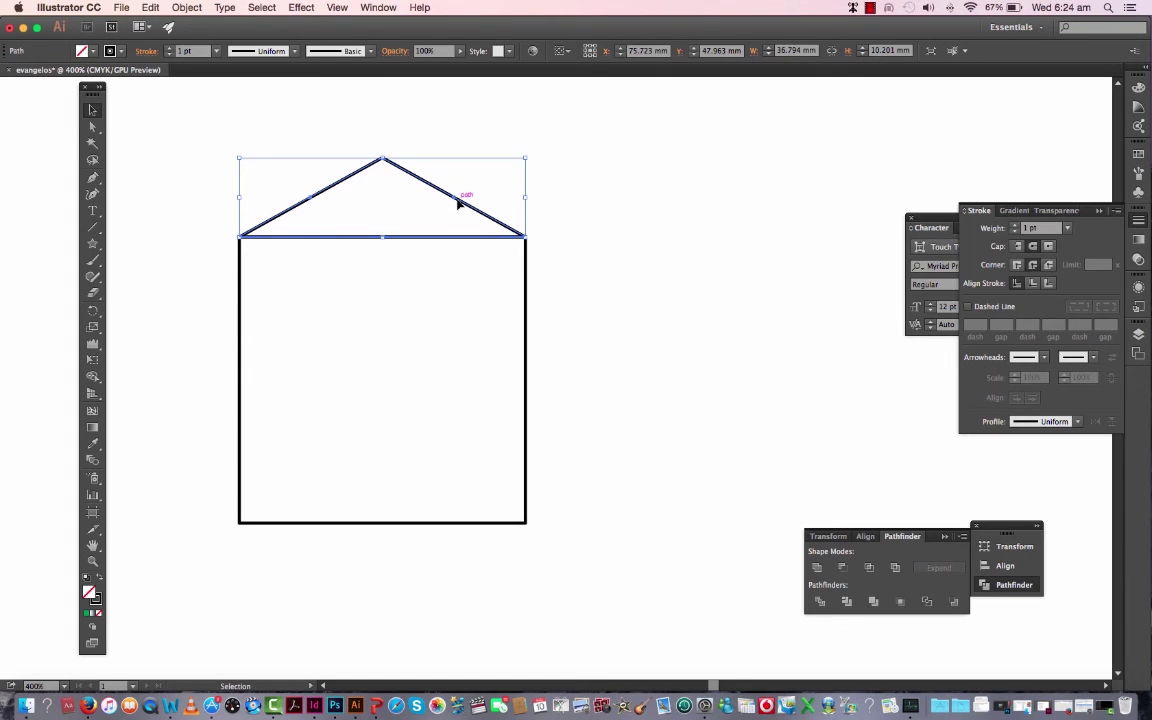
click(565, 208)
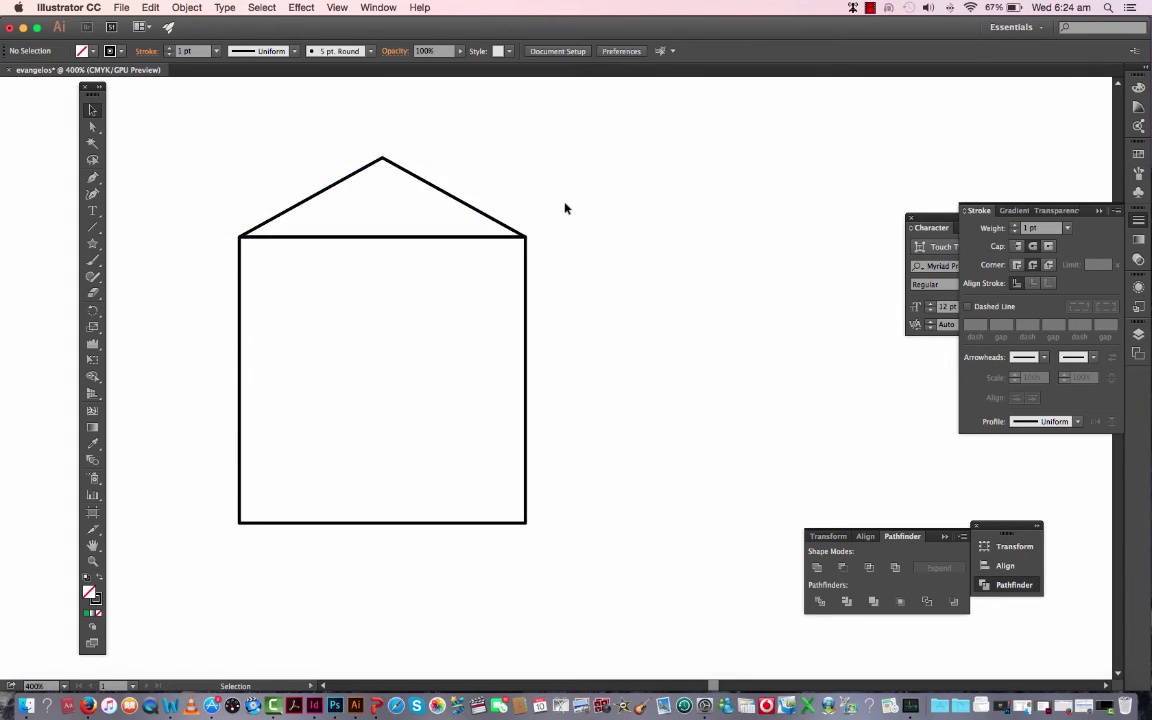
drag(514, 260, 514, 258)
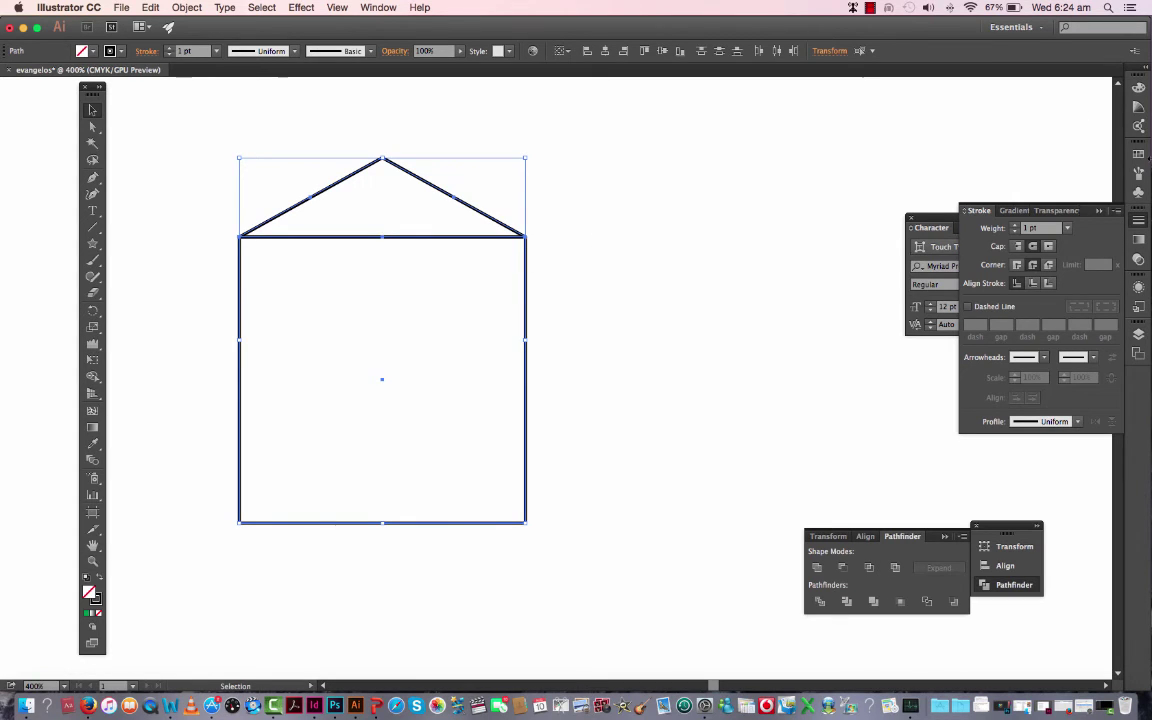
click(1138, 155)
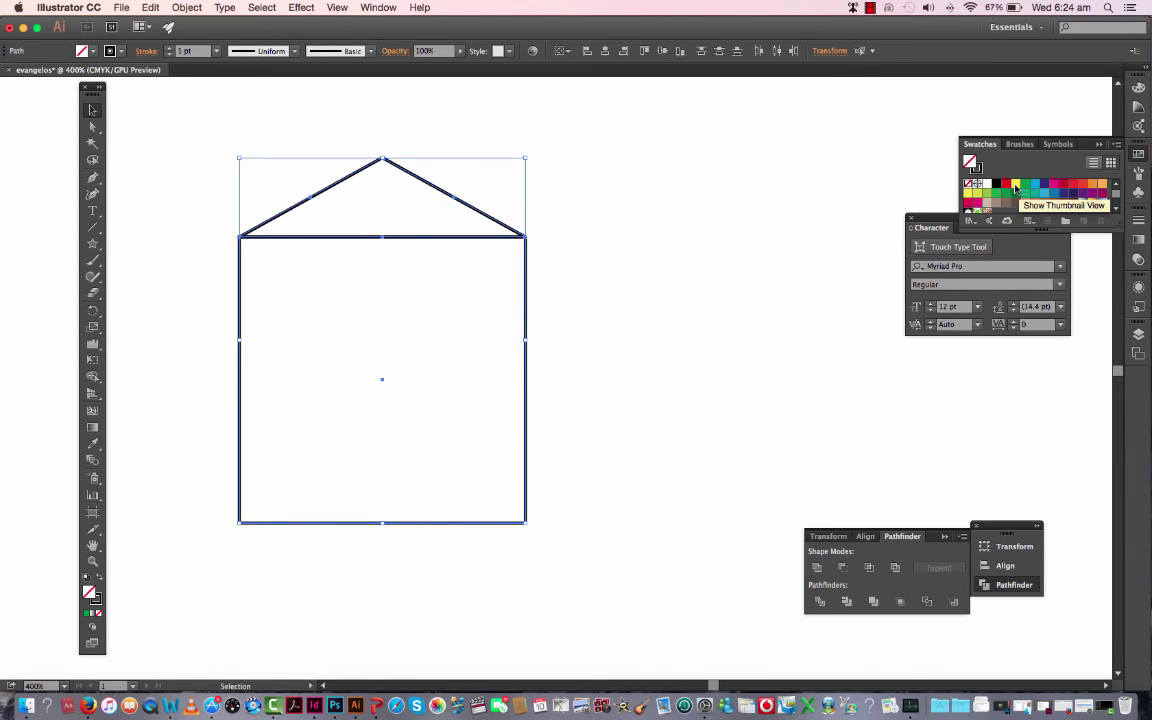
click(1055, 185)
click(784, 181)
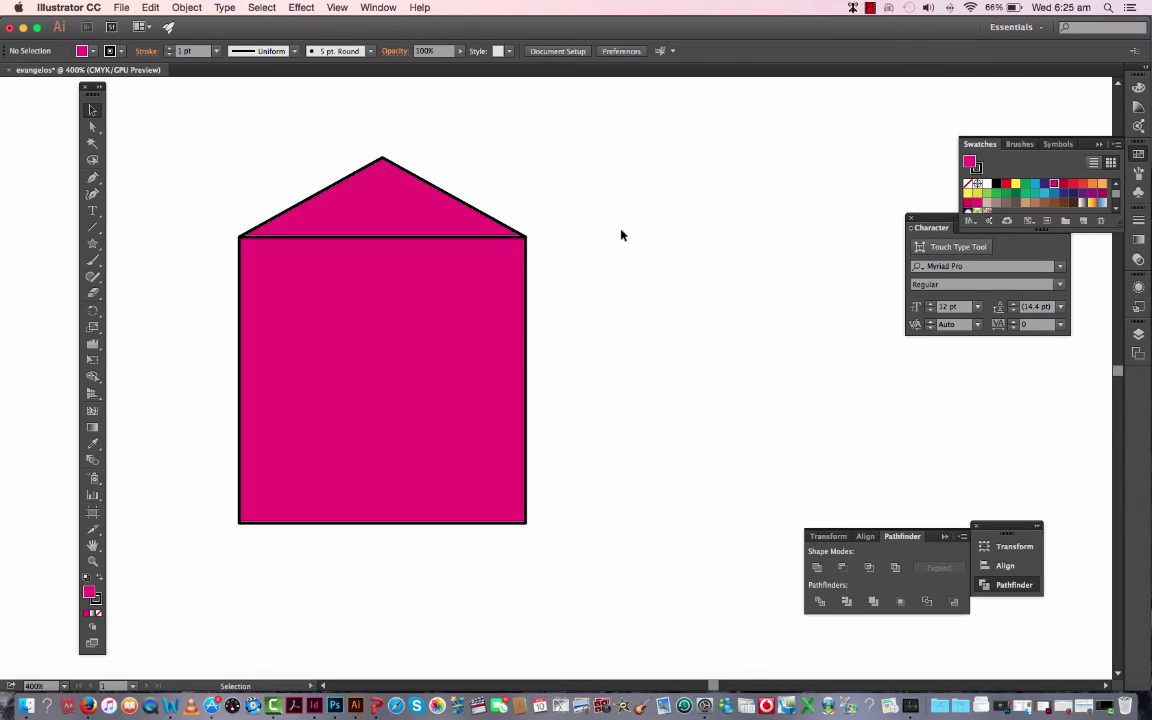
Marquee-select the magenta roof and body together again.
click(480, 213)
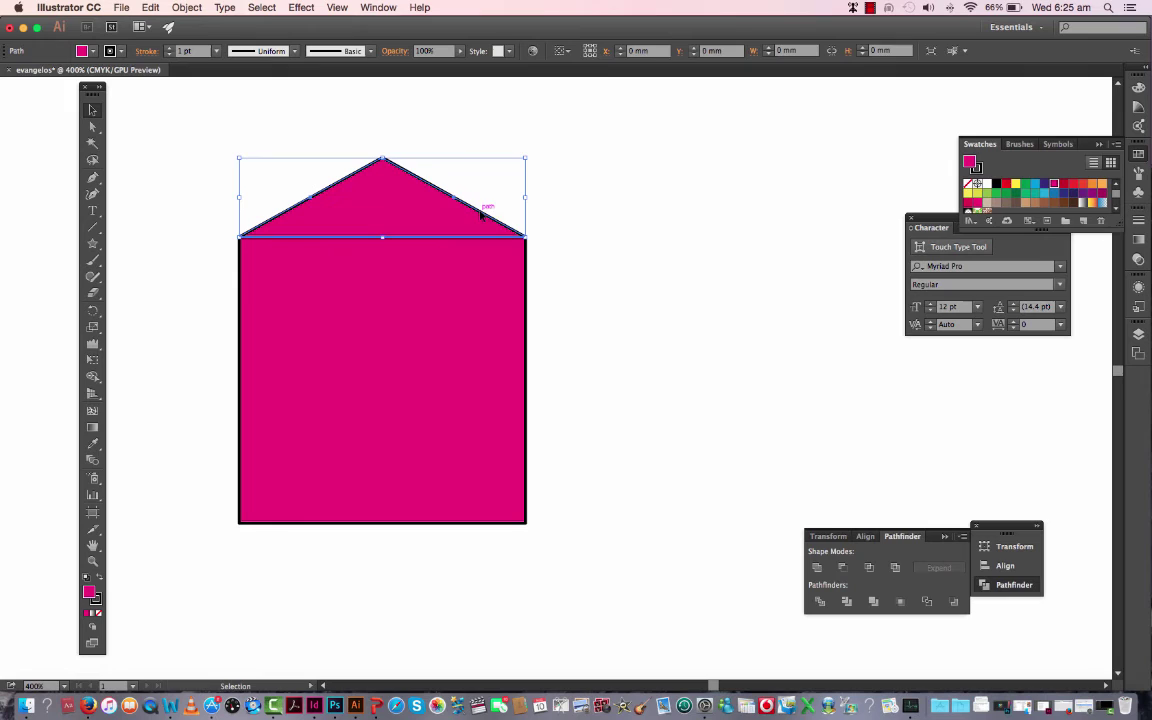
click(564, 219)
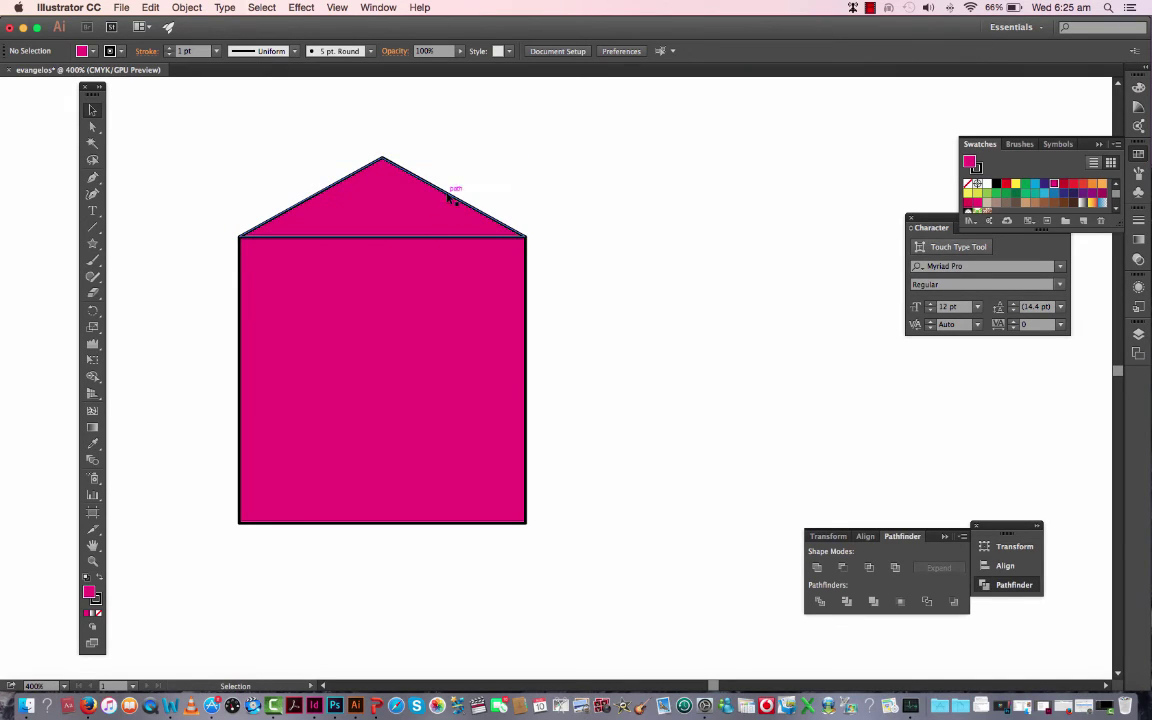
drag(573, 200, 517, 267)
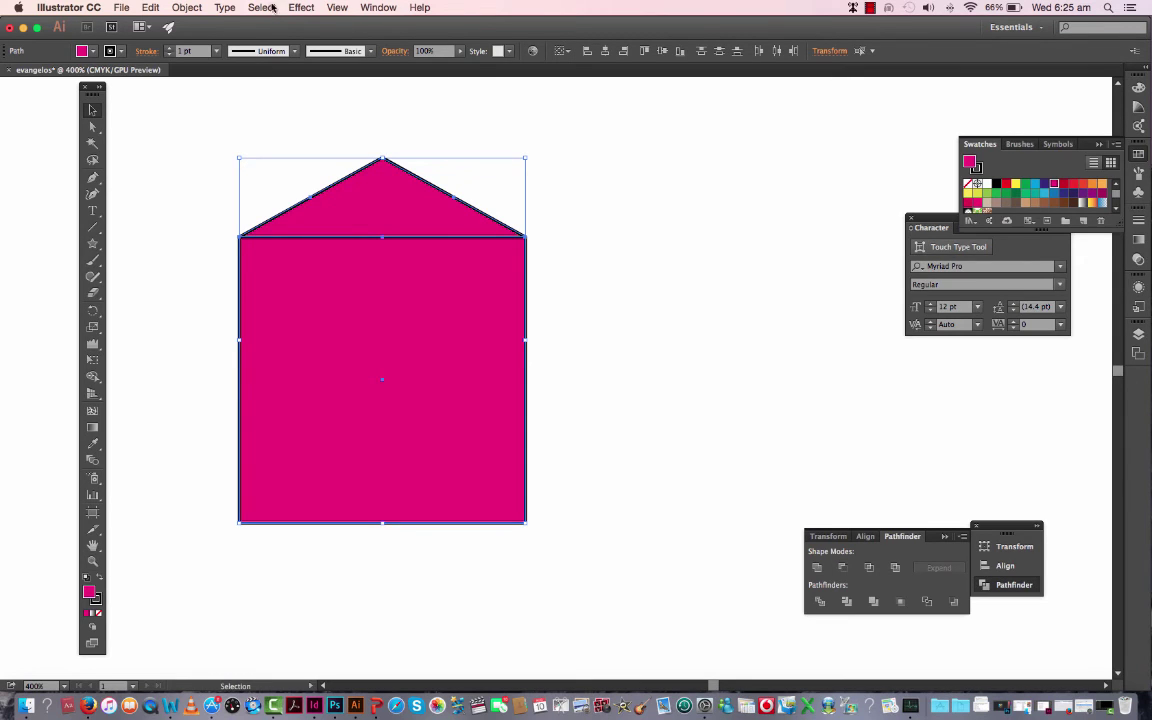
Open the Pathfinder panel, move it near the drawing, and Unite the roof and square.
click(376, 7)
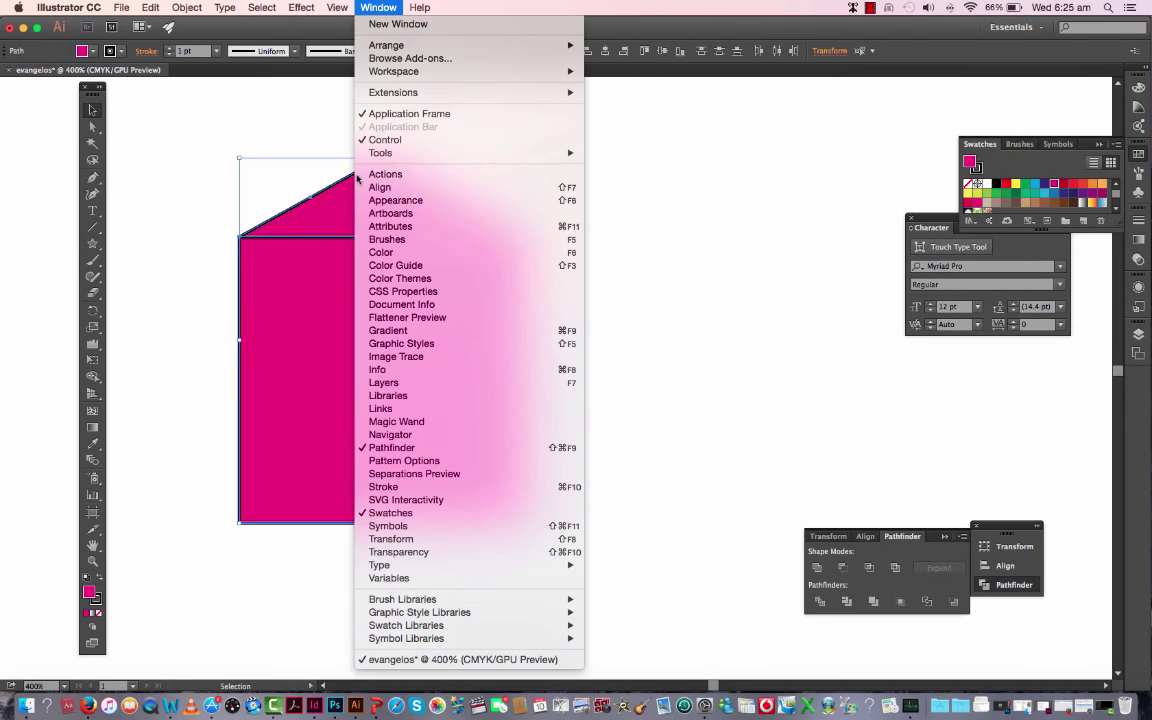
click(391, 448)
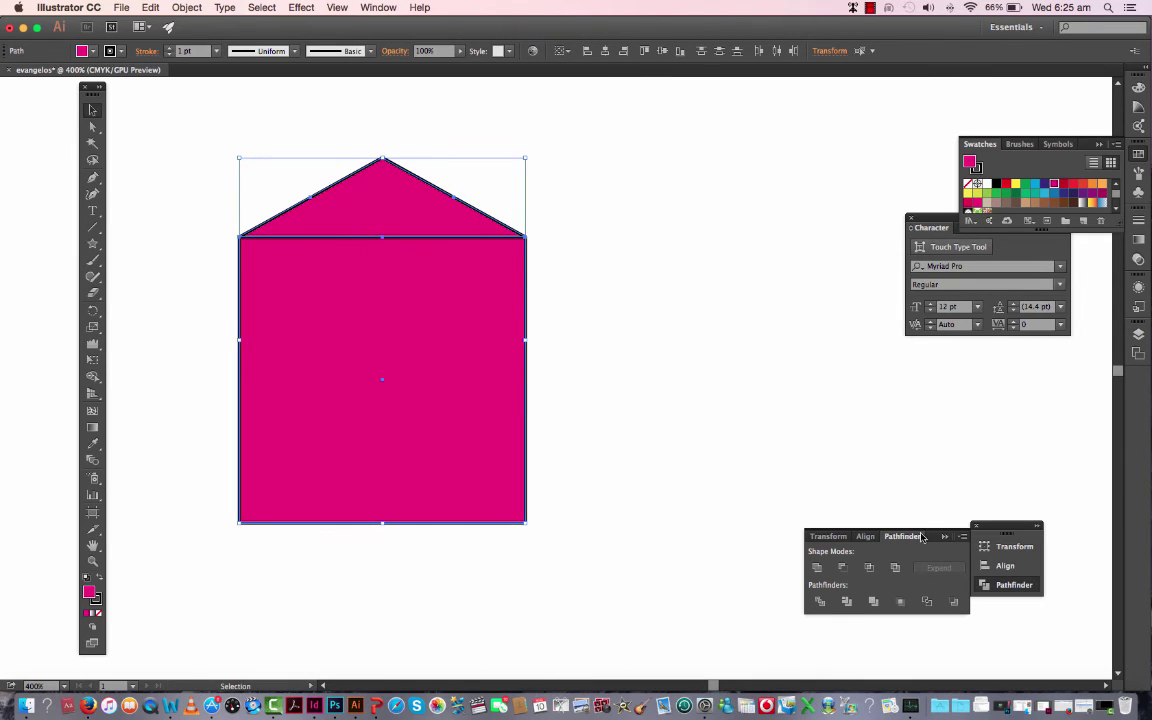
drag(922, 536, 763, 137)
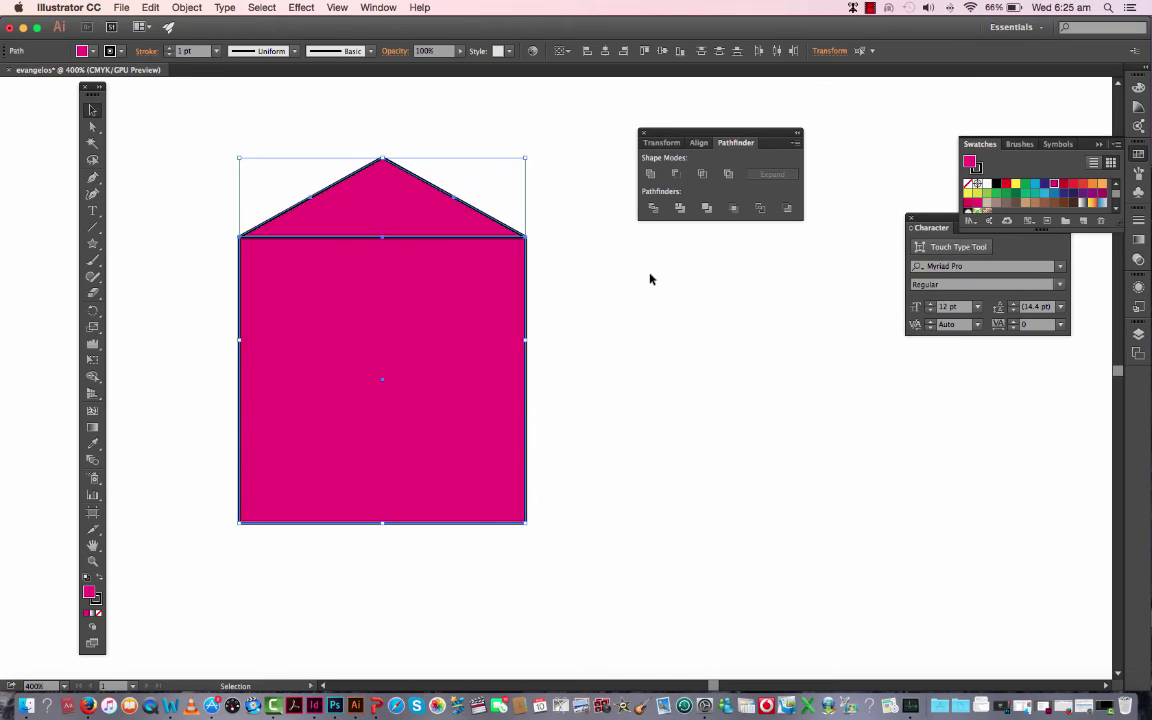
click(650, 175)
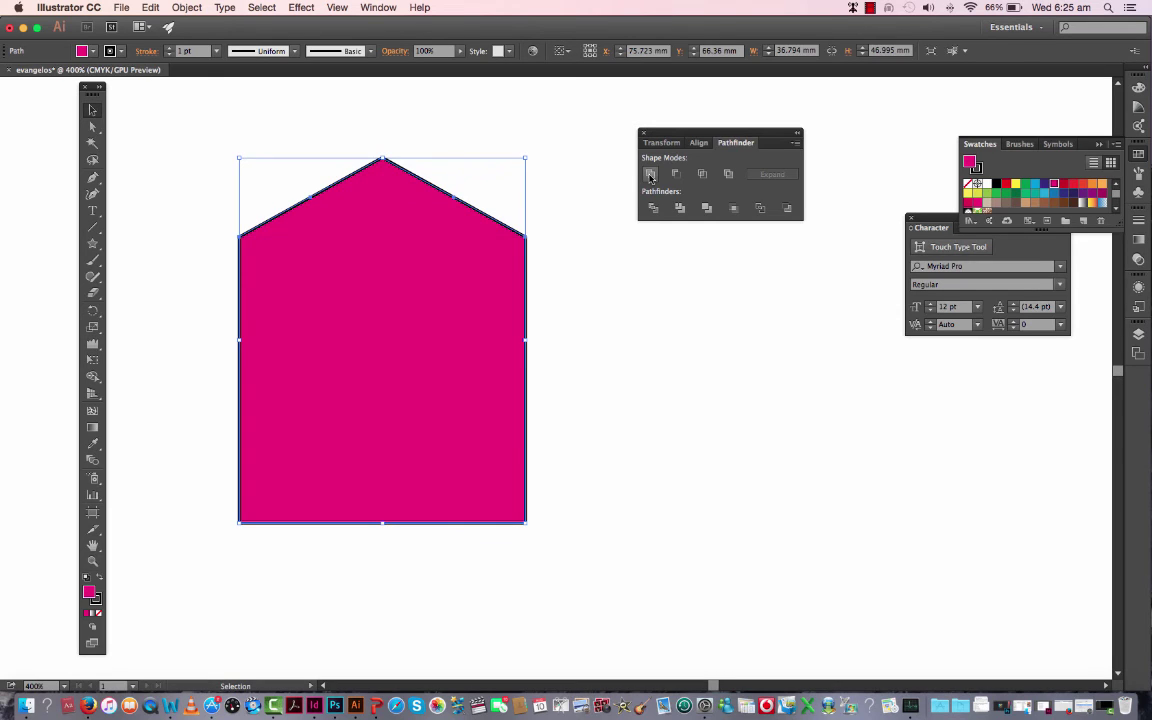
Nudge the merged 36.794 × 46.995 mm house shape slightly right and down.
click(676, 358)
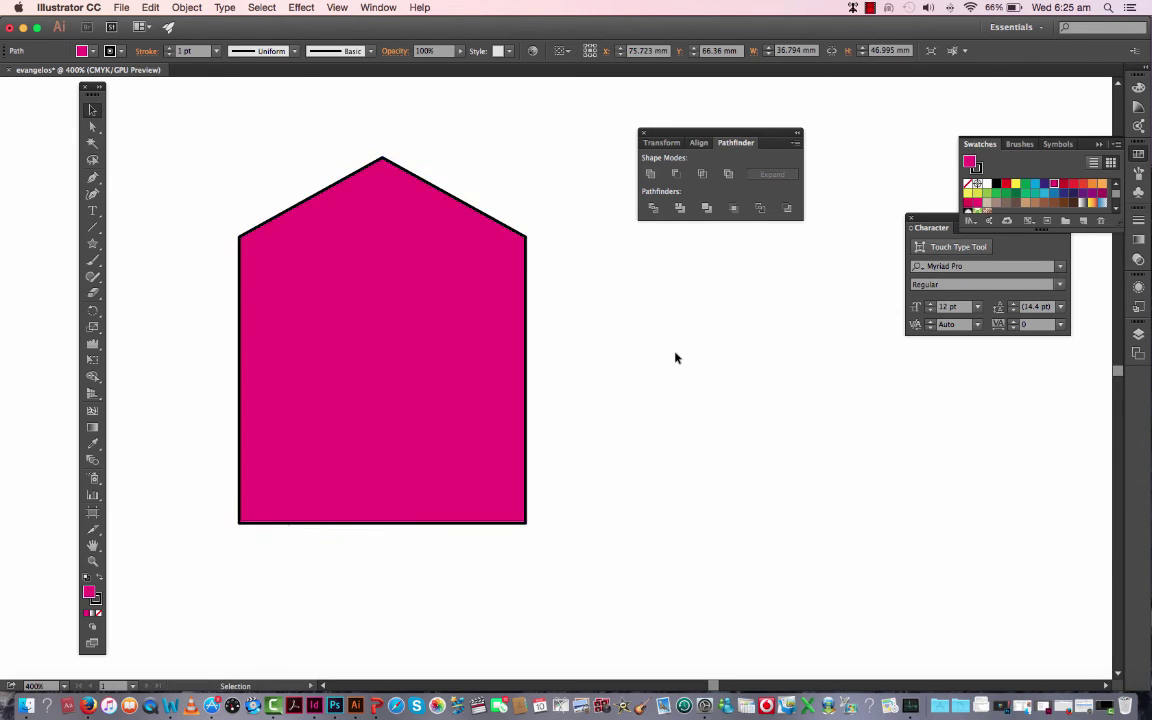
click(413, 182)
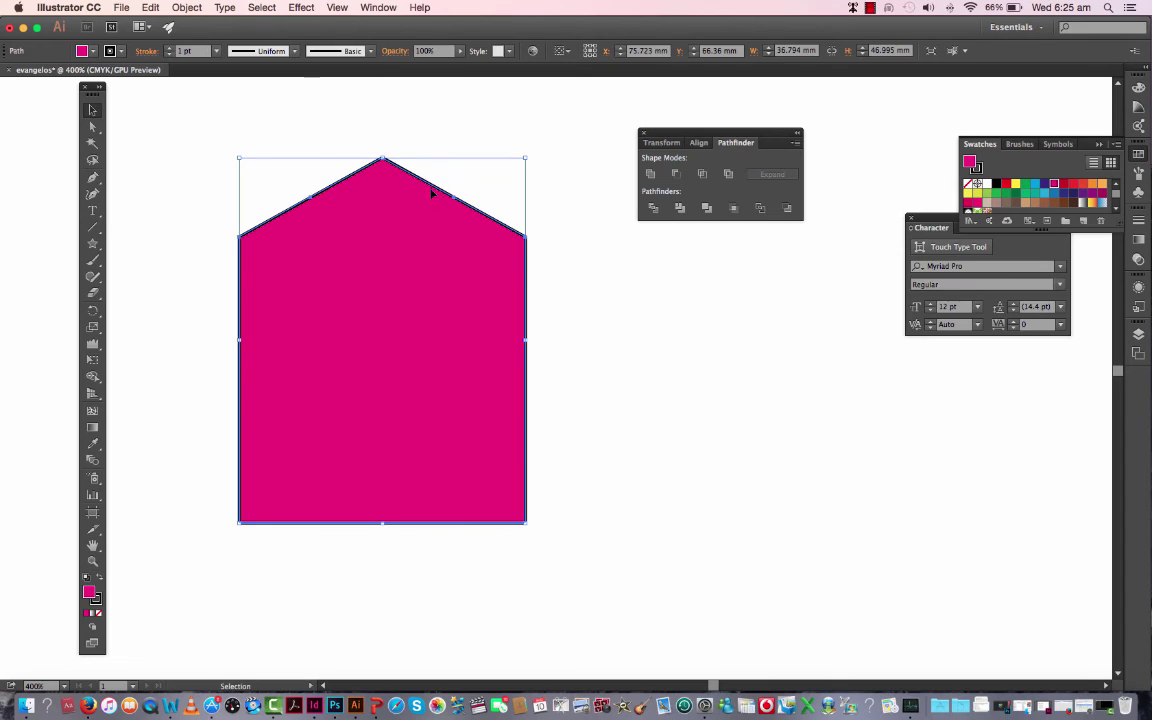
drag(435, 192, 488, 200)
click(630, 361)
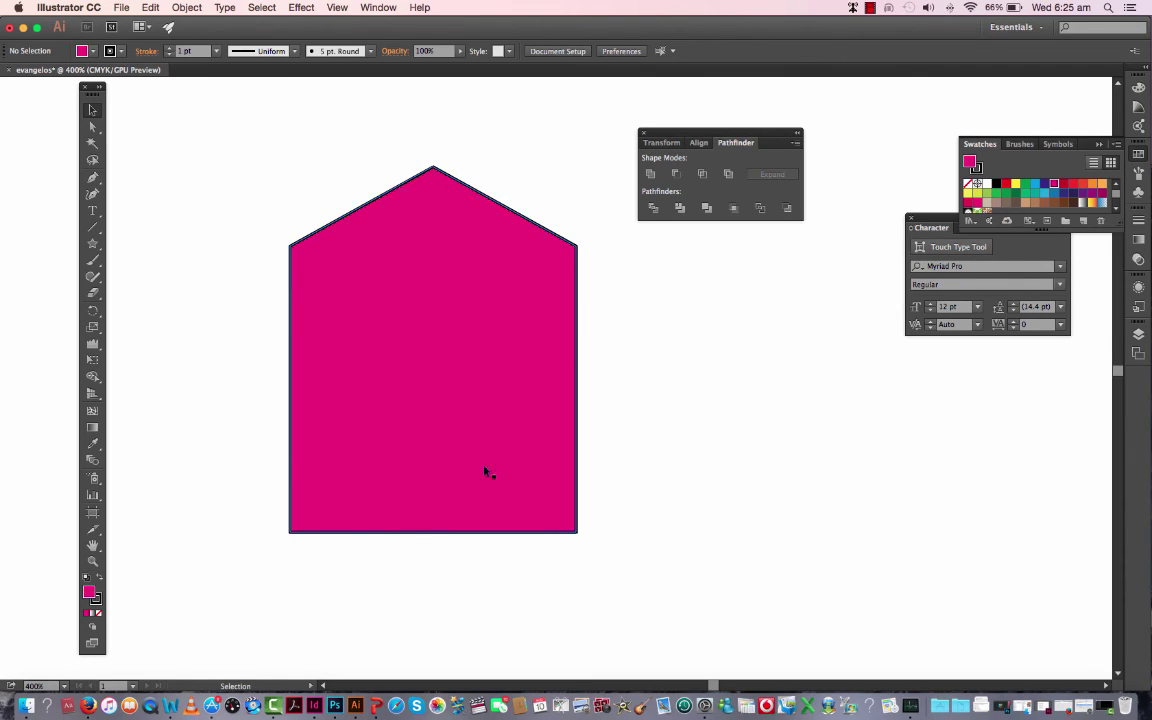
Draw a small door rectangle at the bottom centre of the house.
click(93, 245)
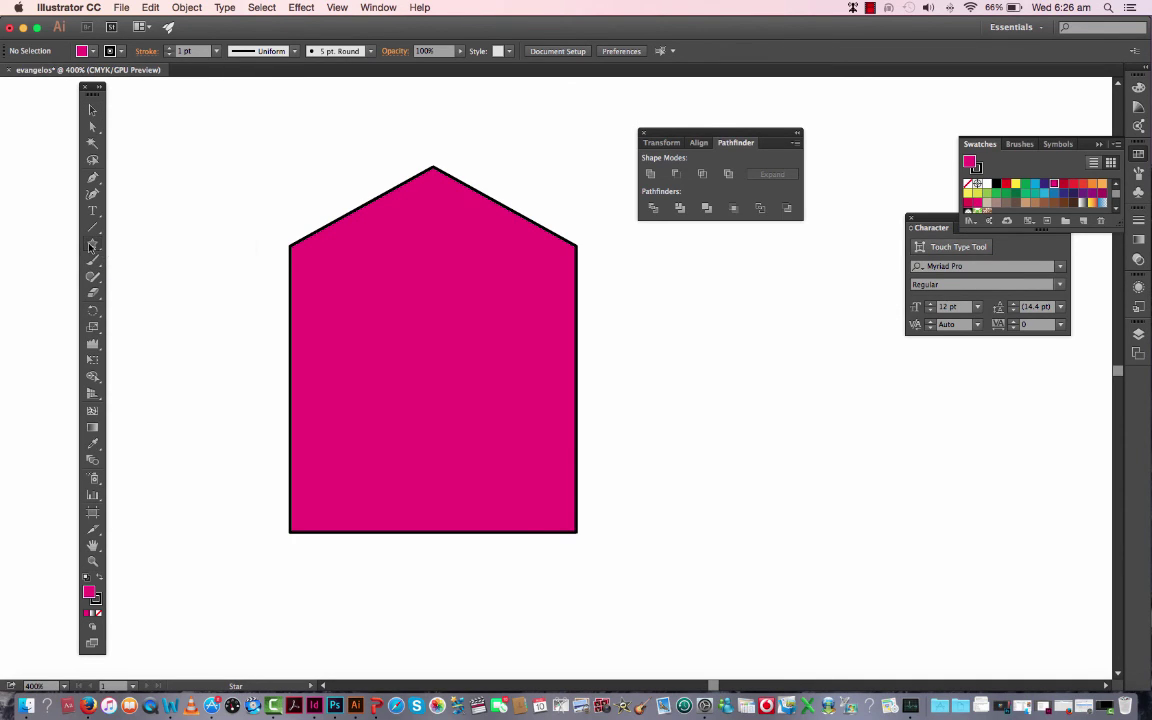
click(92, 244)
click(134, 244)
drag(400, 561, 474, 428)
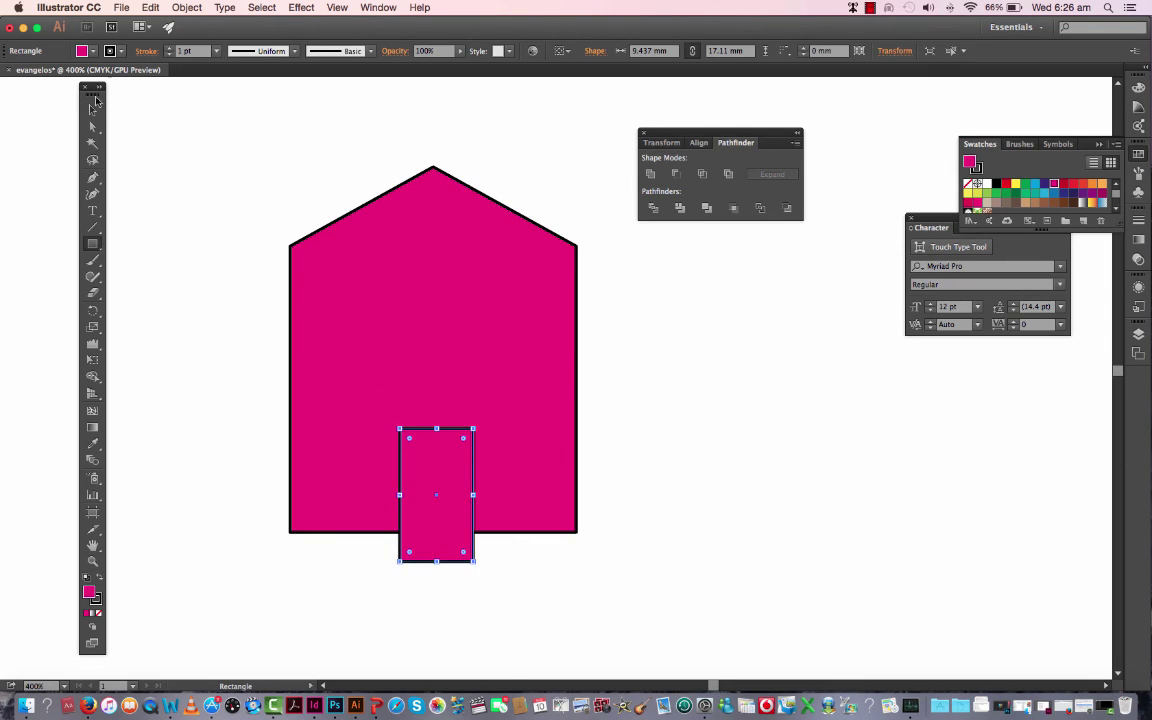
Select the house and door together and subtract the door with Pathfinder Minus Front.
key(v)
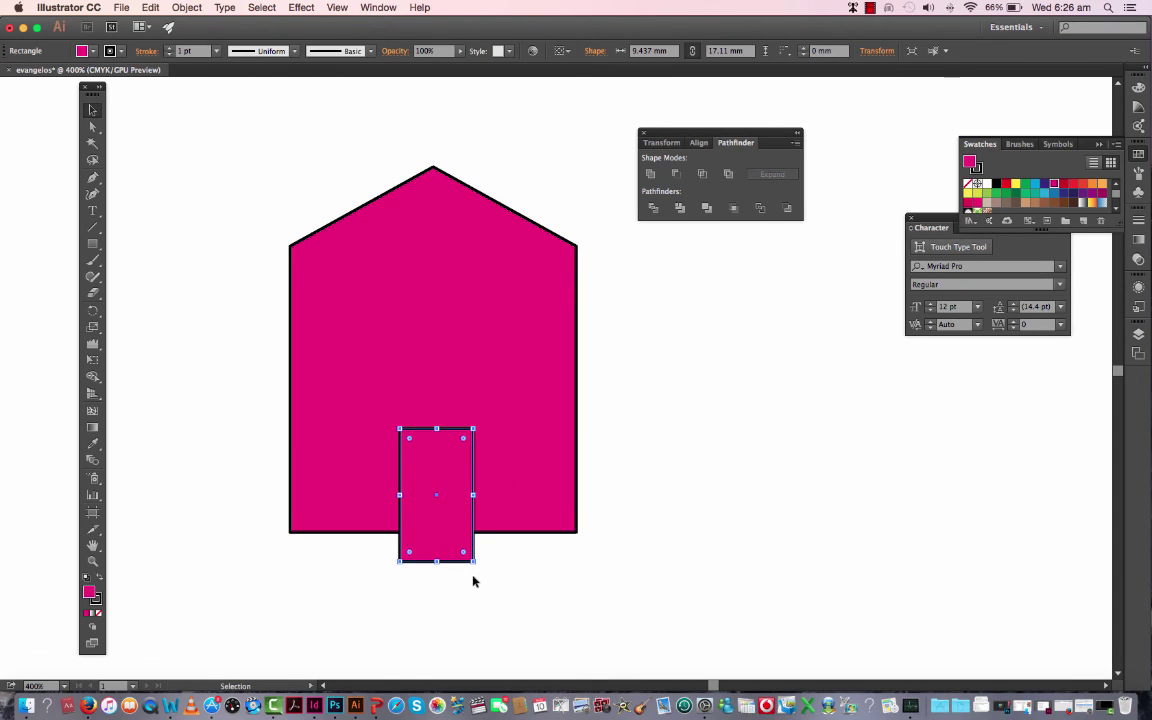
key(super+a)
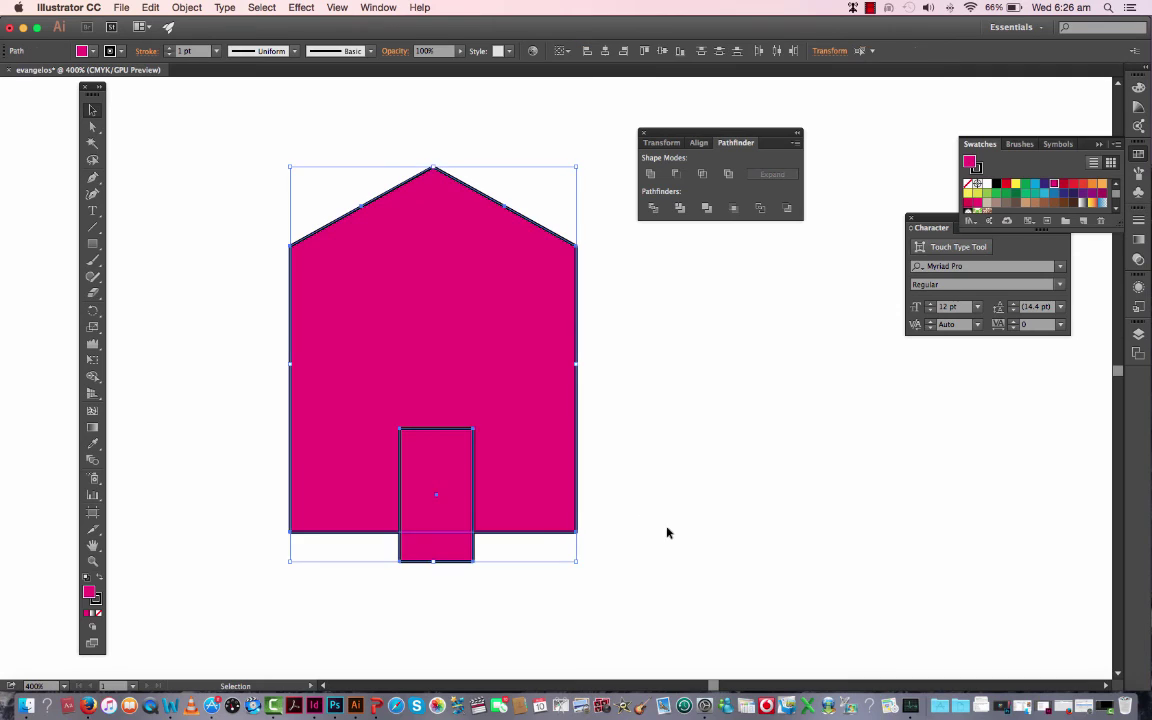
click(678, 177)
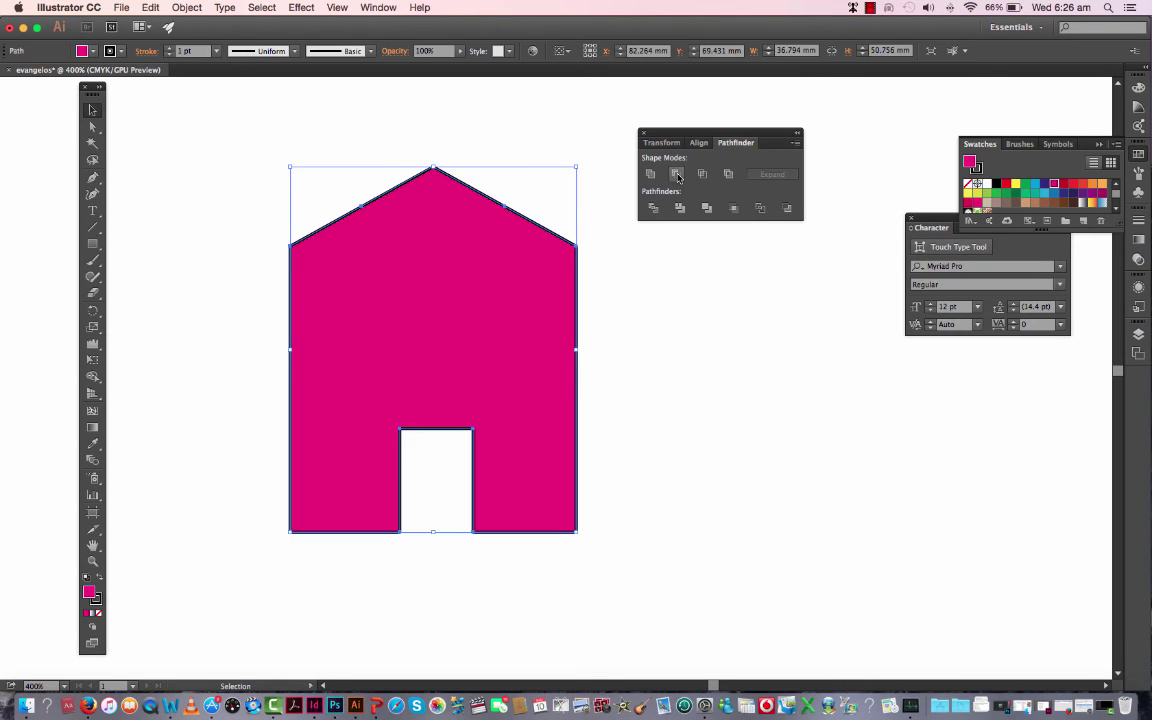
click(679, 411)
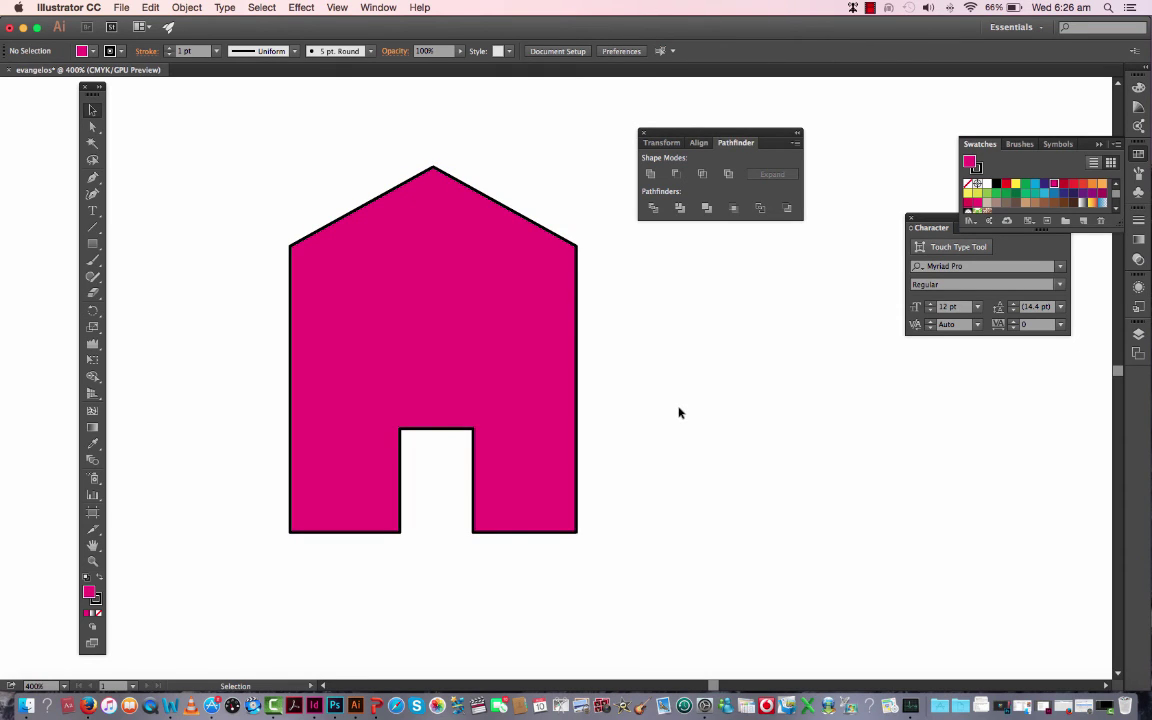
Show the Layers panel, which lists only Layer 1 holding the house.
scroll(678, 412, up, 2)
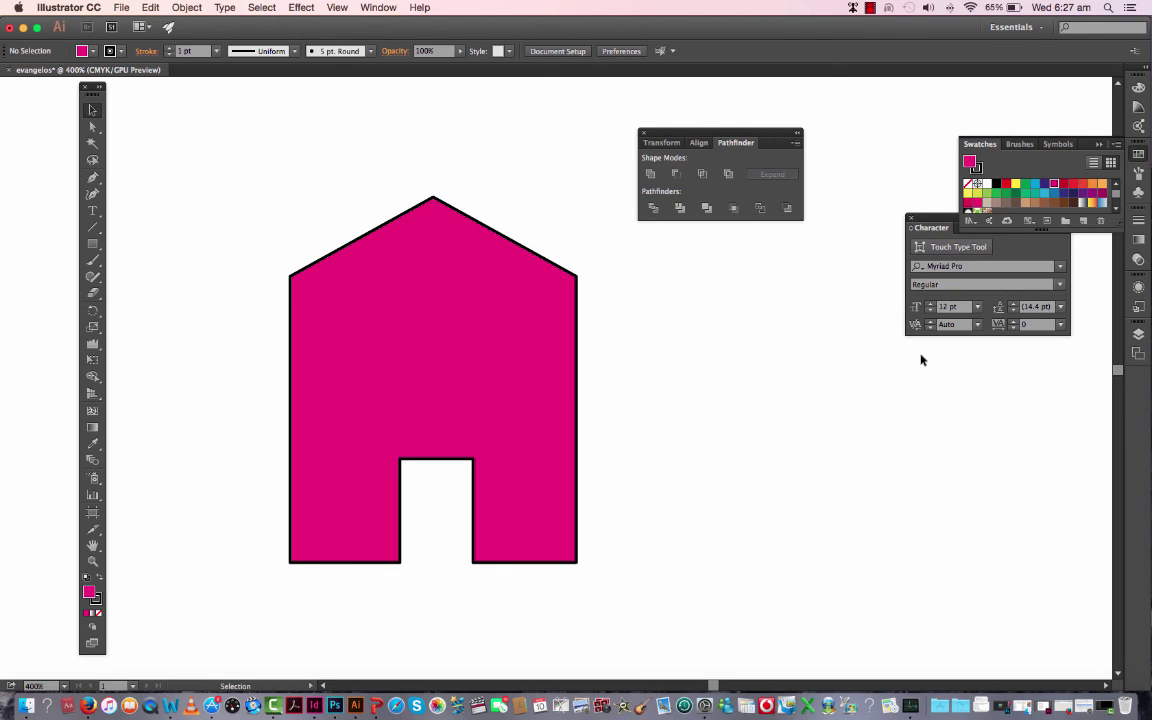
click(1138, 334)
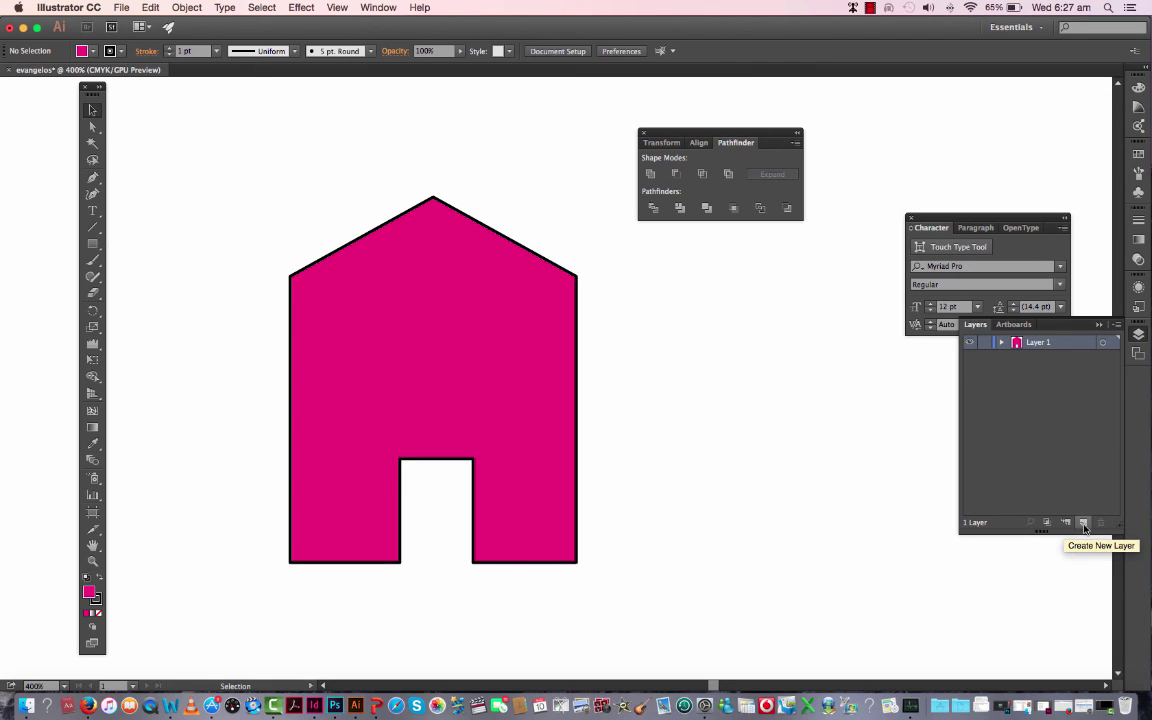
Create Layer 2 and drag it below Layer 1 in the Layers panel.
click(1083, 523)
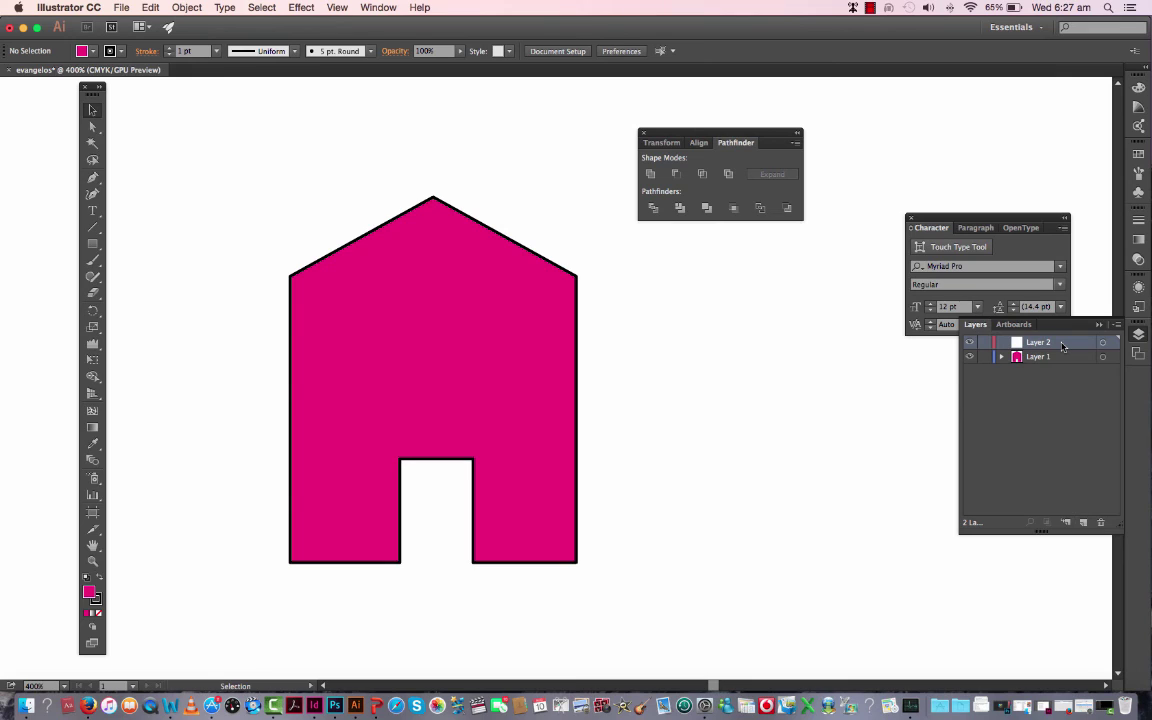
drag(1062, 346, 1062, 385)
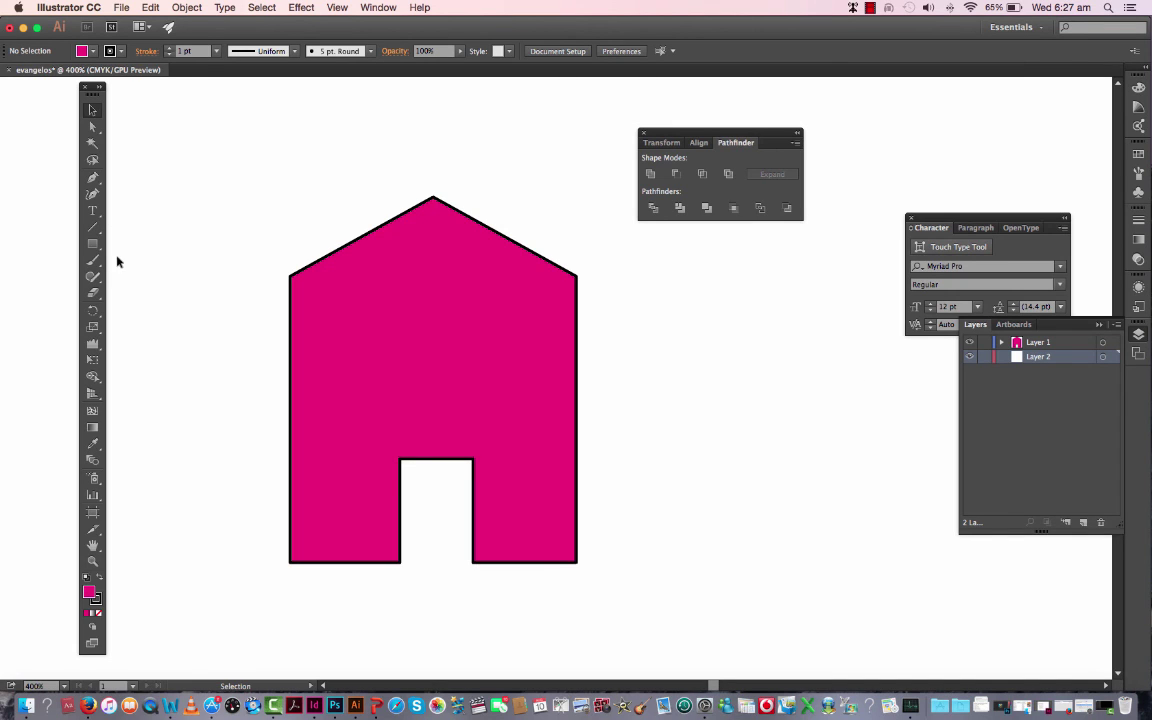
click(92, 244)
Draw a cyan rectangle behind the house and widen it to about 50.5 mm.
drag(239, 91, 603, 562)
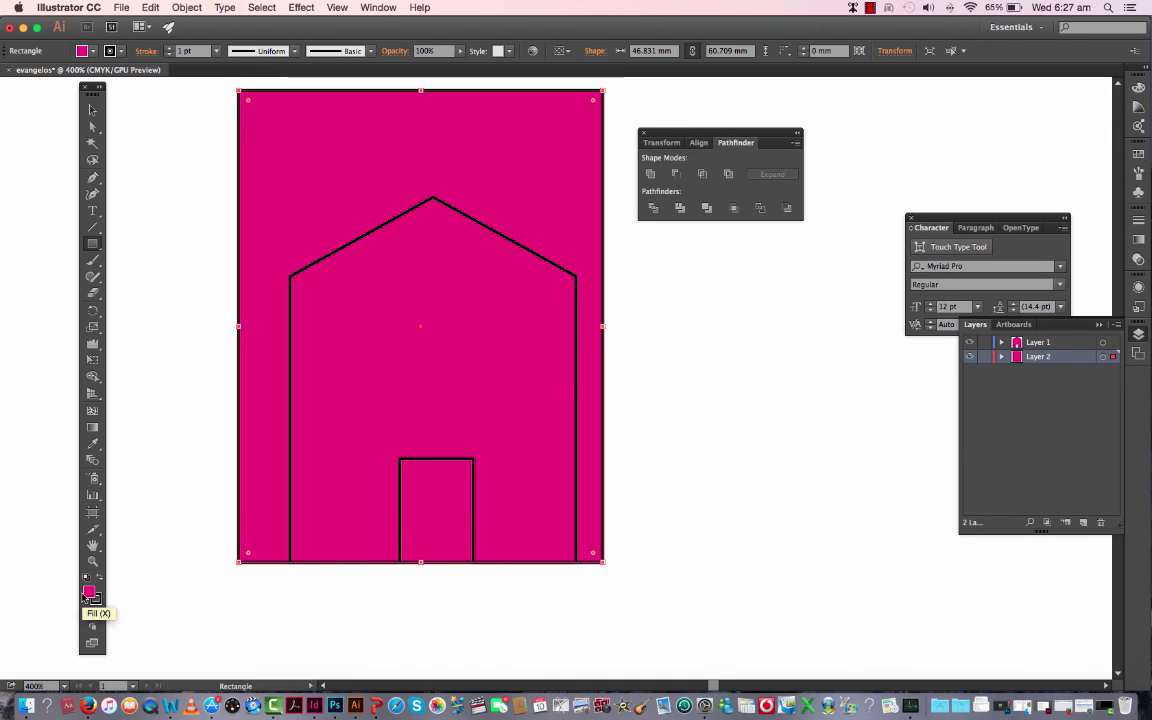
click(1139, 155)
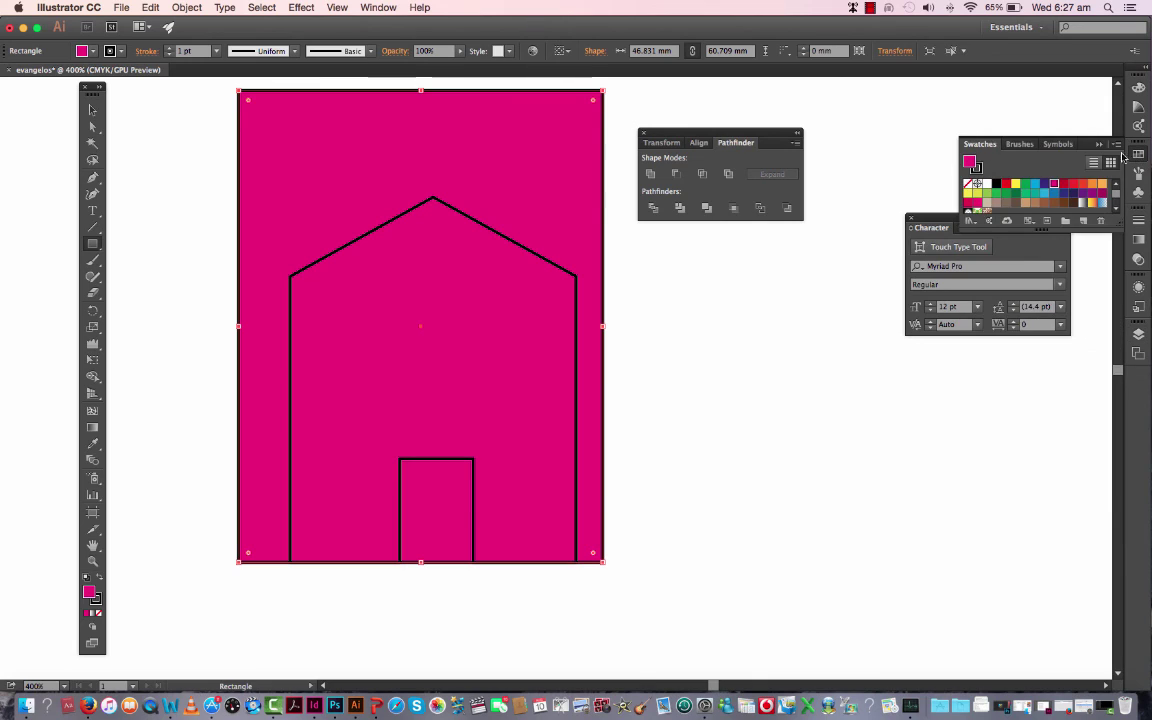
click(1035, 186)
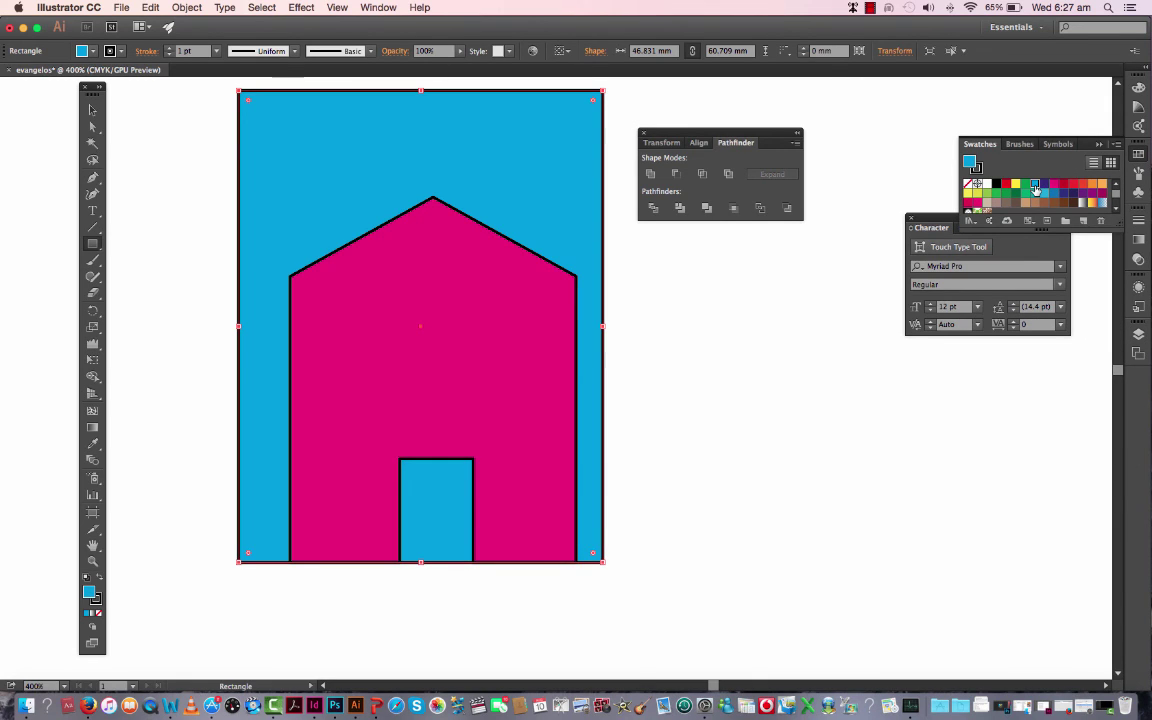
click(94, 109)
drag(603, 326, 632, 327)
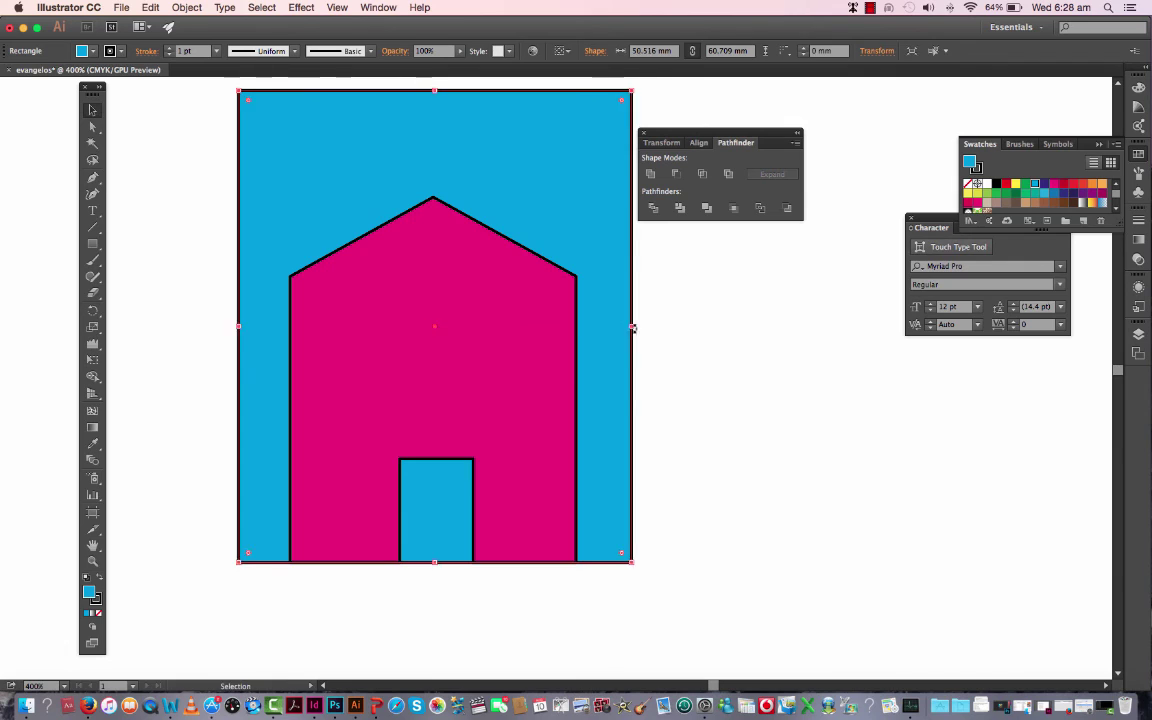
click(722, 380)
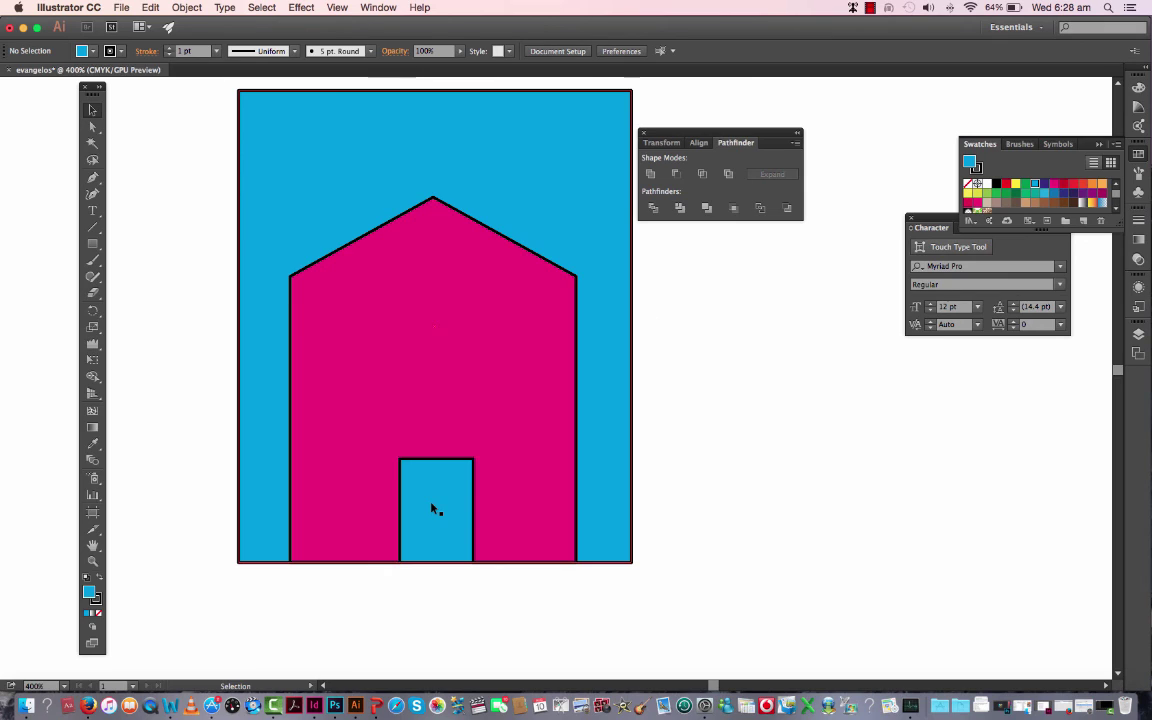
Reopen the Layers panel to show Layer 1 above the blue Layer 2.
click(1138, 336)
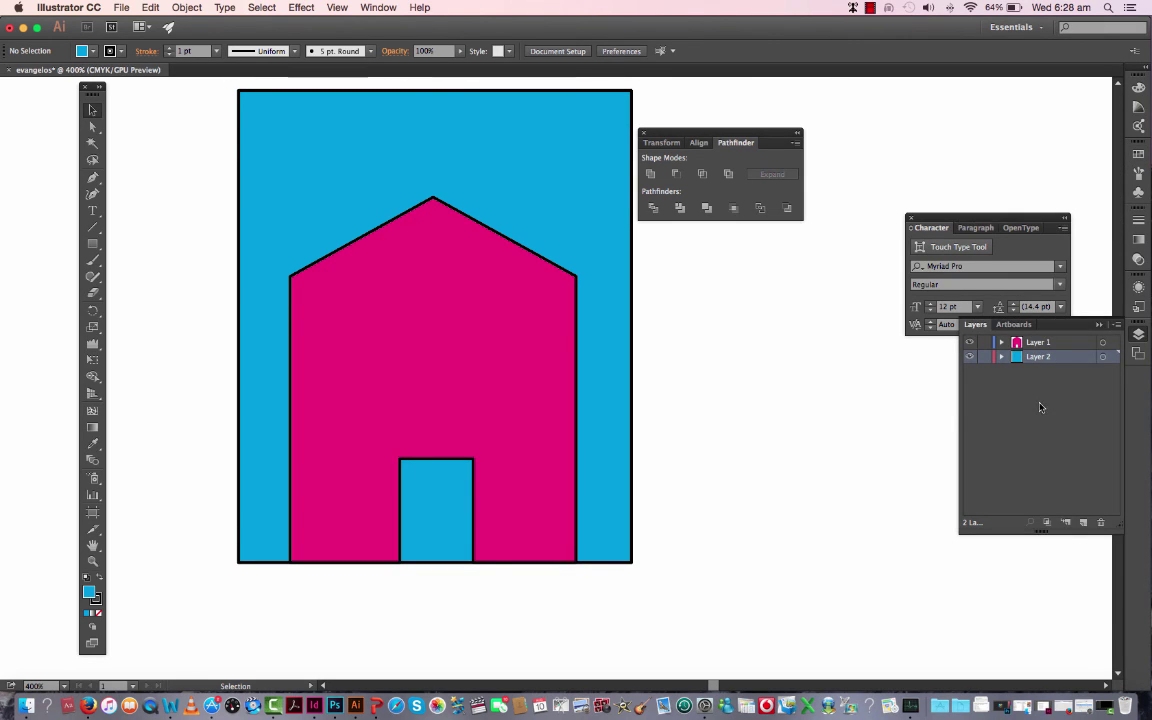